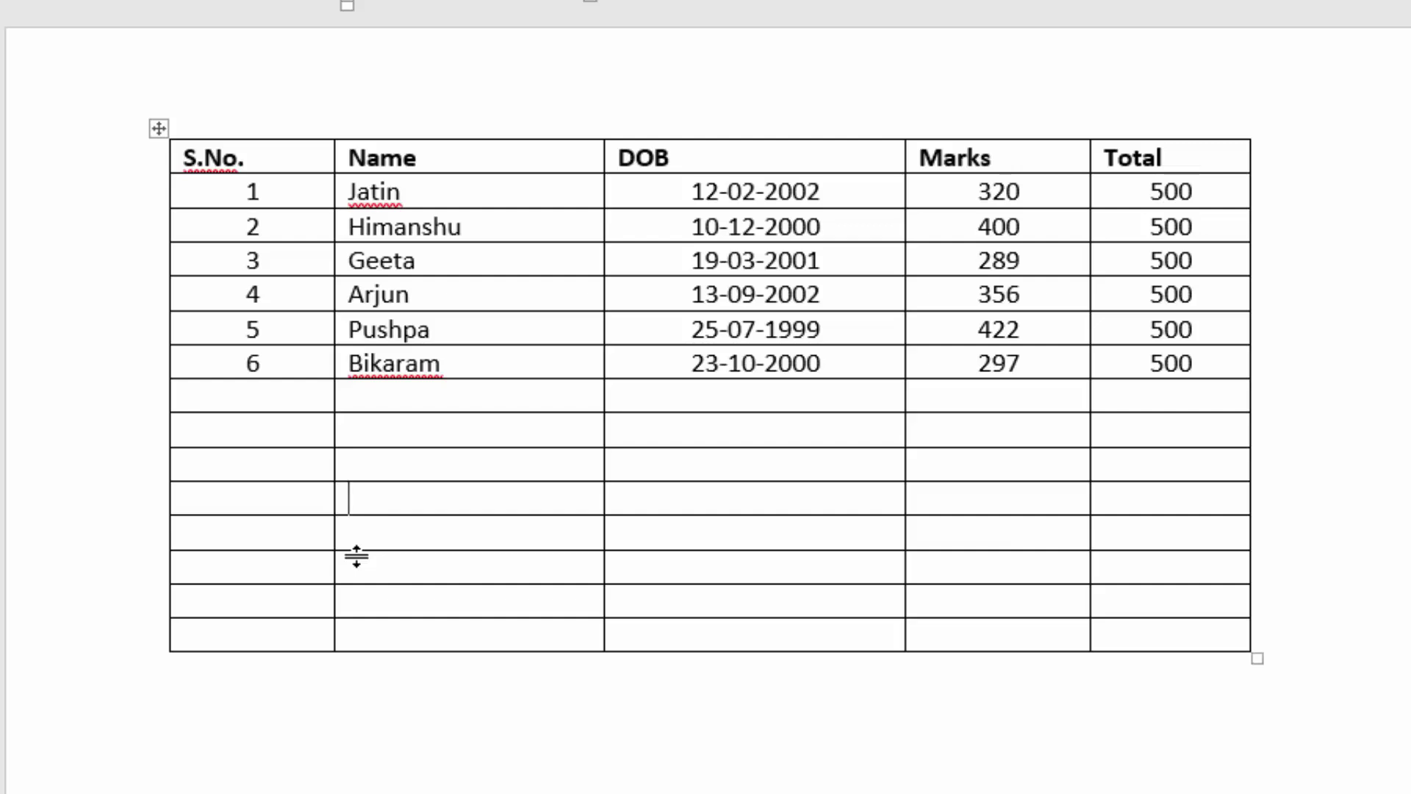
Step: Delete one empty bottom row and move the six remaining empty rows out into a separate table
{"action": "left_click", "coordinate": [303, 431]}
{"action": "key", "text": "ctrl+z"}
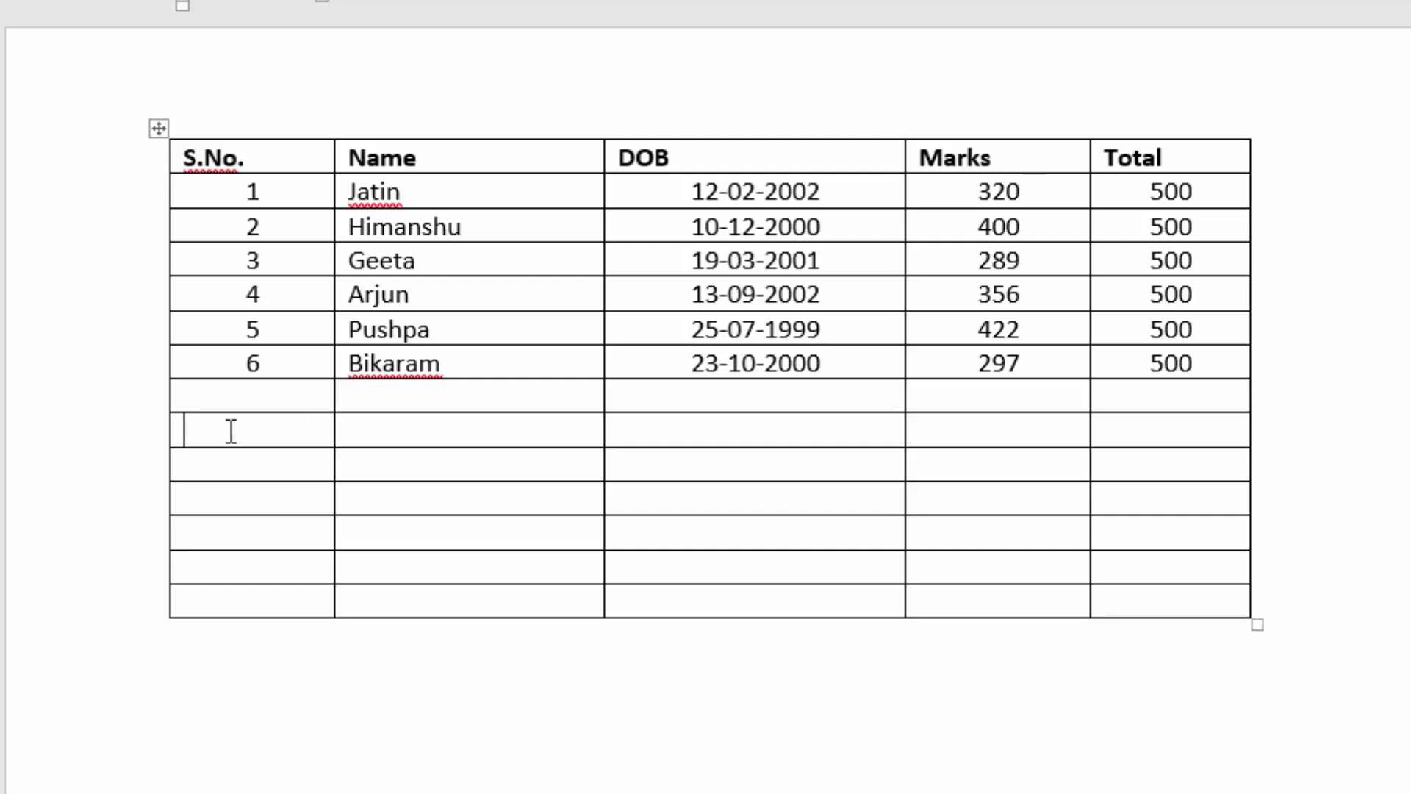
{"action": "left_click_drag", "start_coordinate": [231, 432], "coordinate": [1150, 621]}
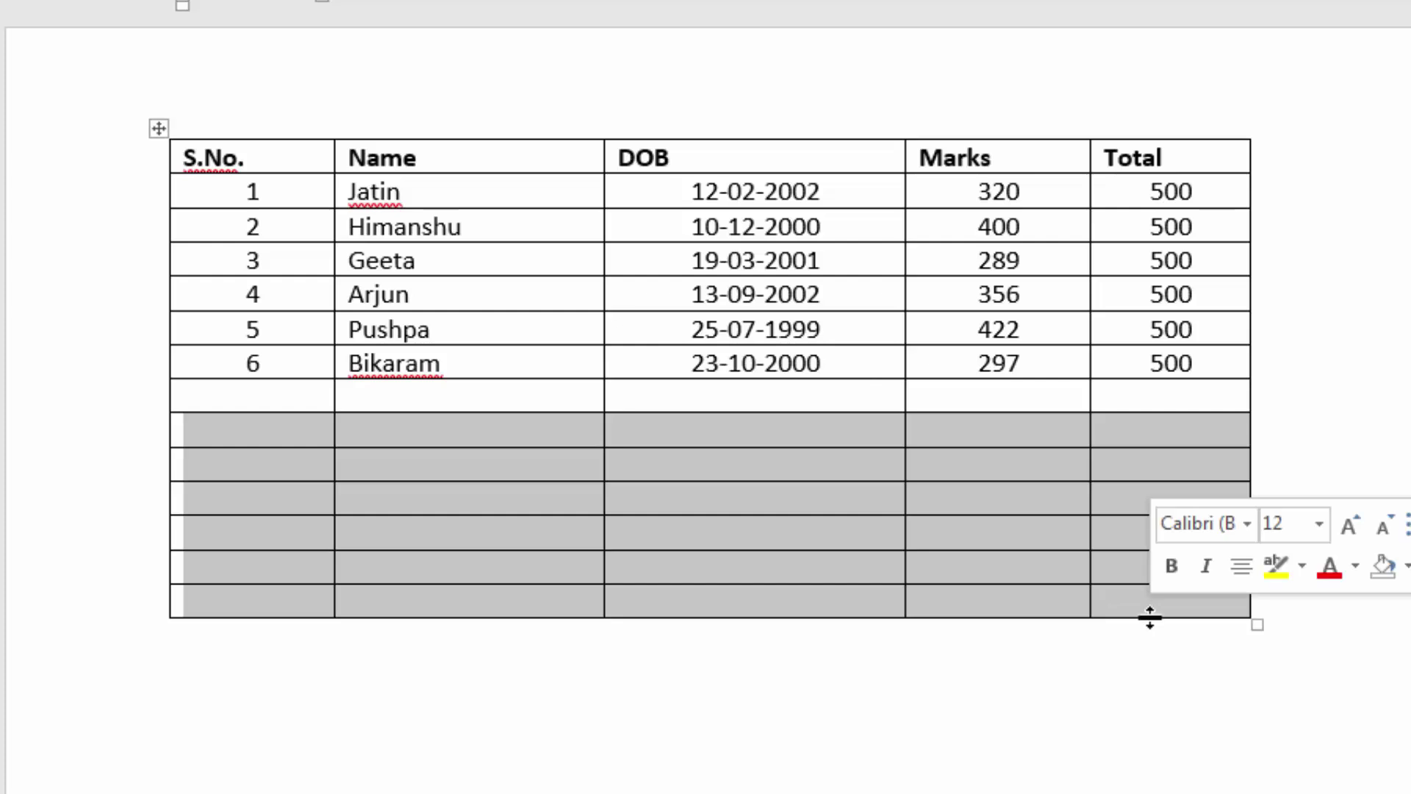
{"action": "key", "text": "shift+alt+Down"}
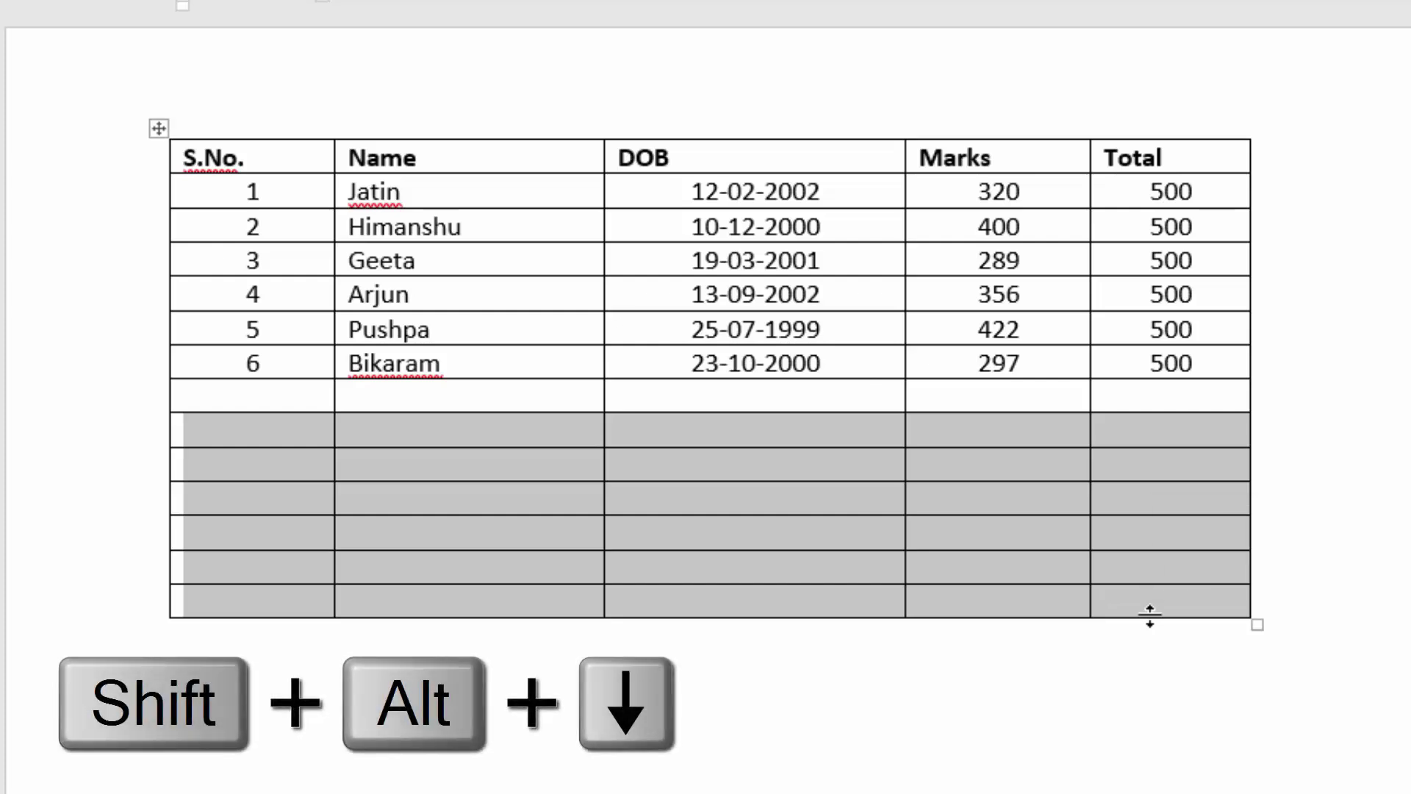
{"action": "key", "text": "shift+alt+Down"}
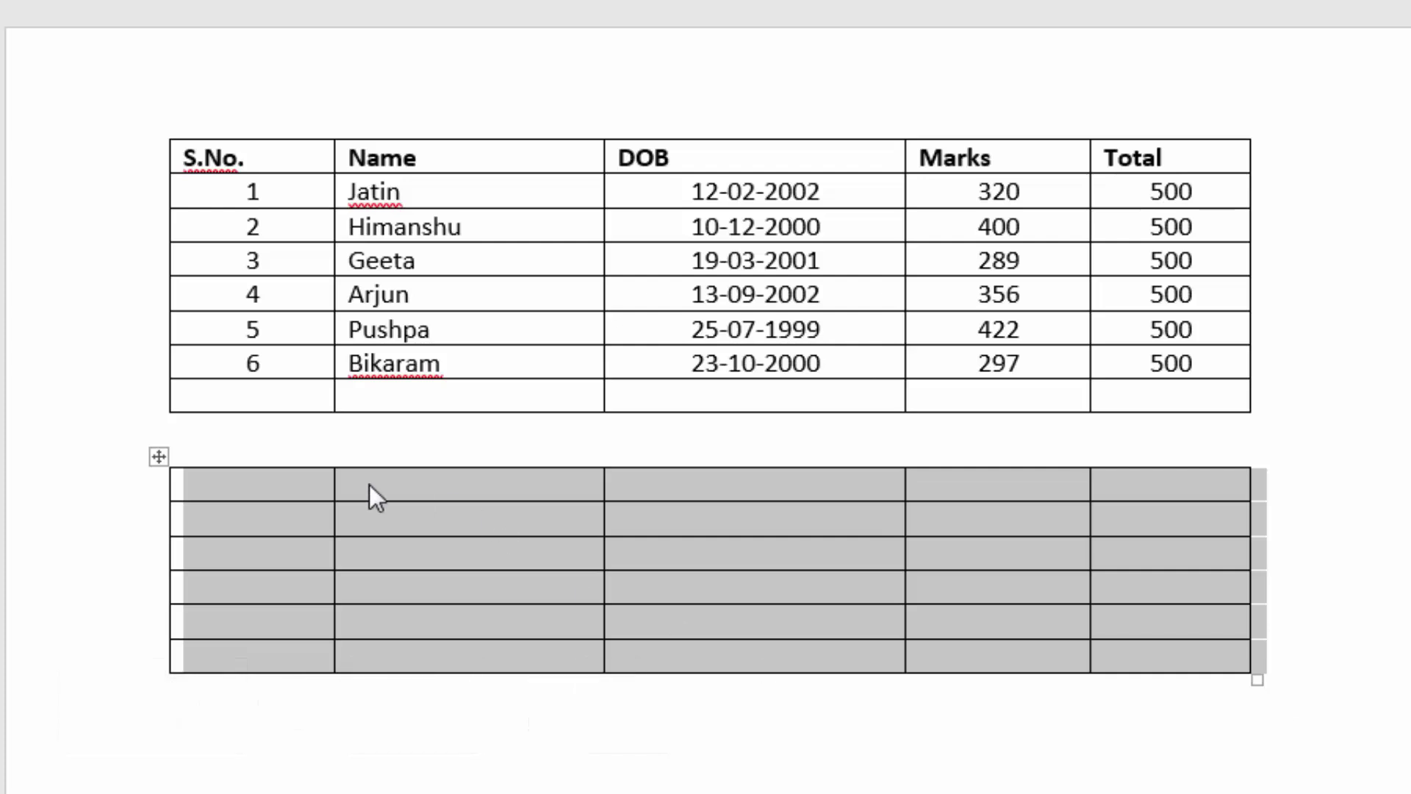
Step: Move the separated empty rows back up to rejoin the marks table, then reselect them
{"action": "key", "text": "shift+alt+Up"}
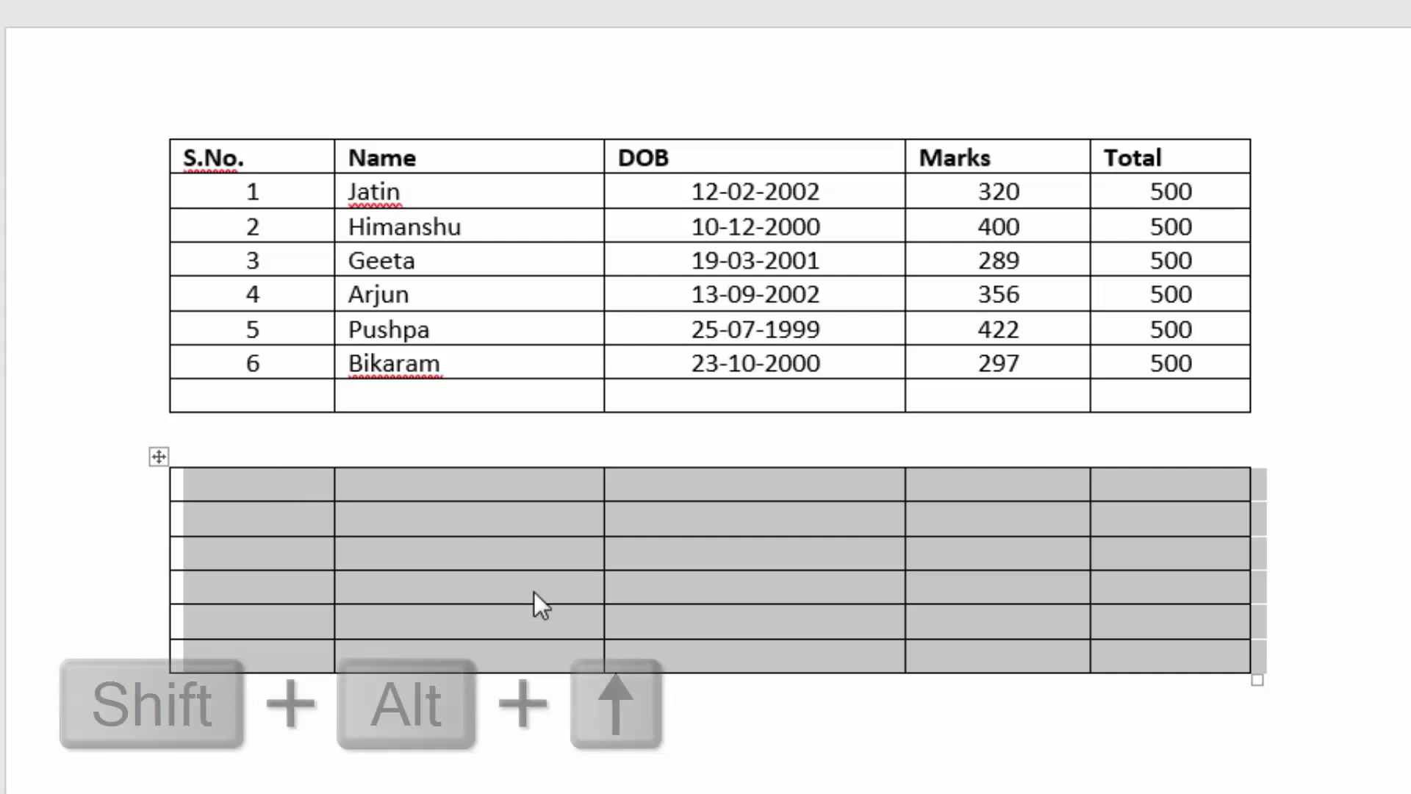
{"action": "key", "text": "shift+alt+Up"}
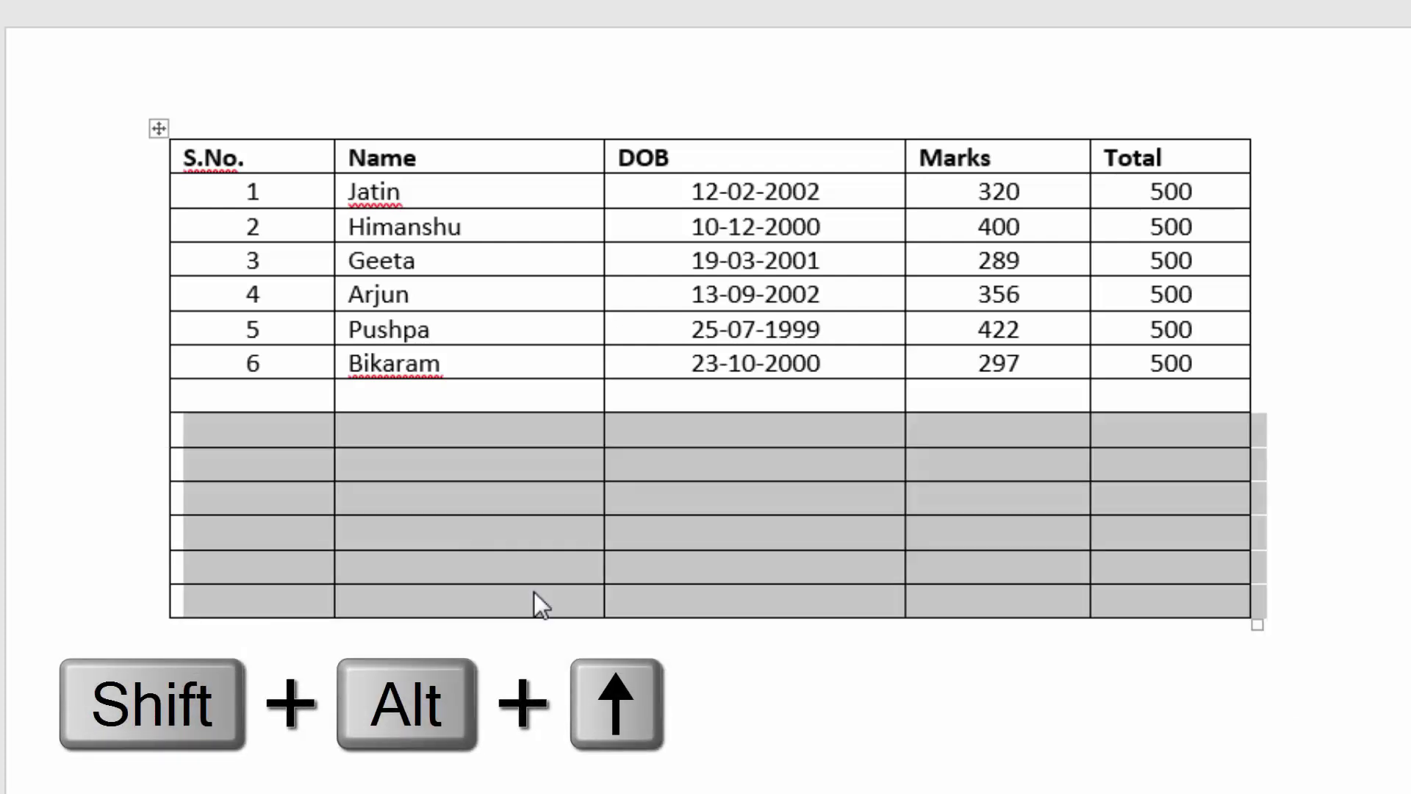
{"action": "left_click", "coordinate": [206, 430]}
{"action": "left_click_drag", "start_coordinate": [278, 441], "coordinate": [1150, 617]}
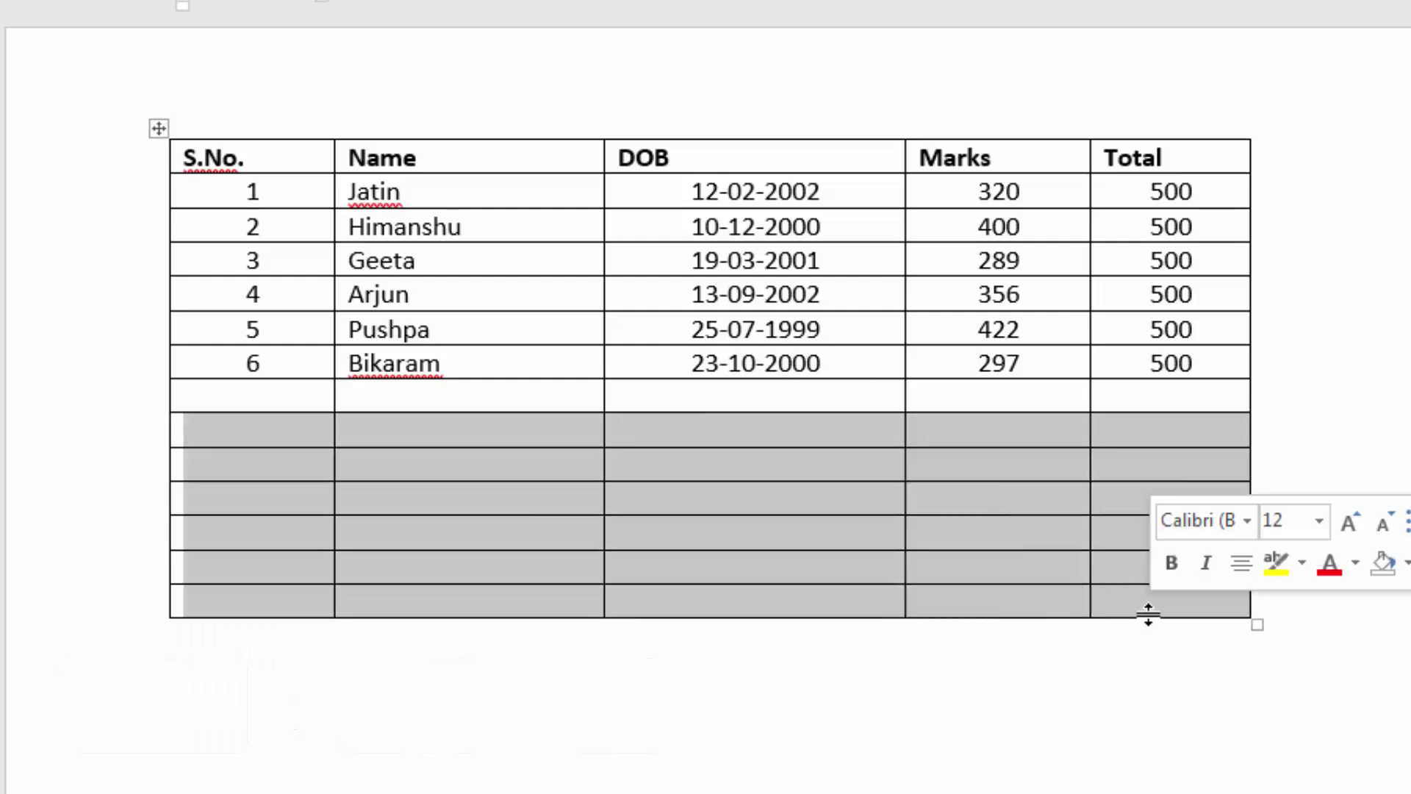
Step: Split the table at the second blank row, then drag the lower part back to rejoin it
{"action": "left_click", "coordinate": [220, 428]}
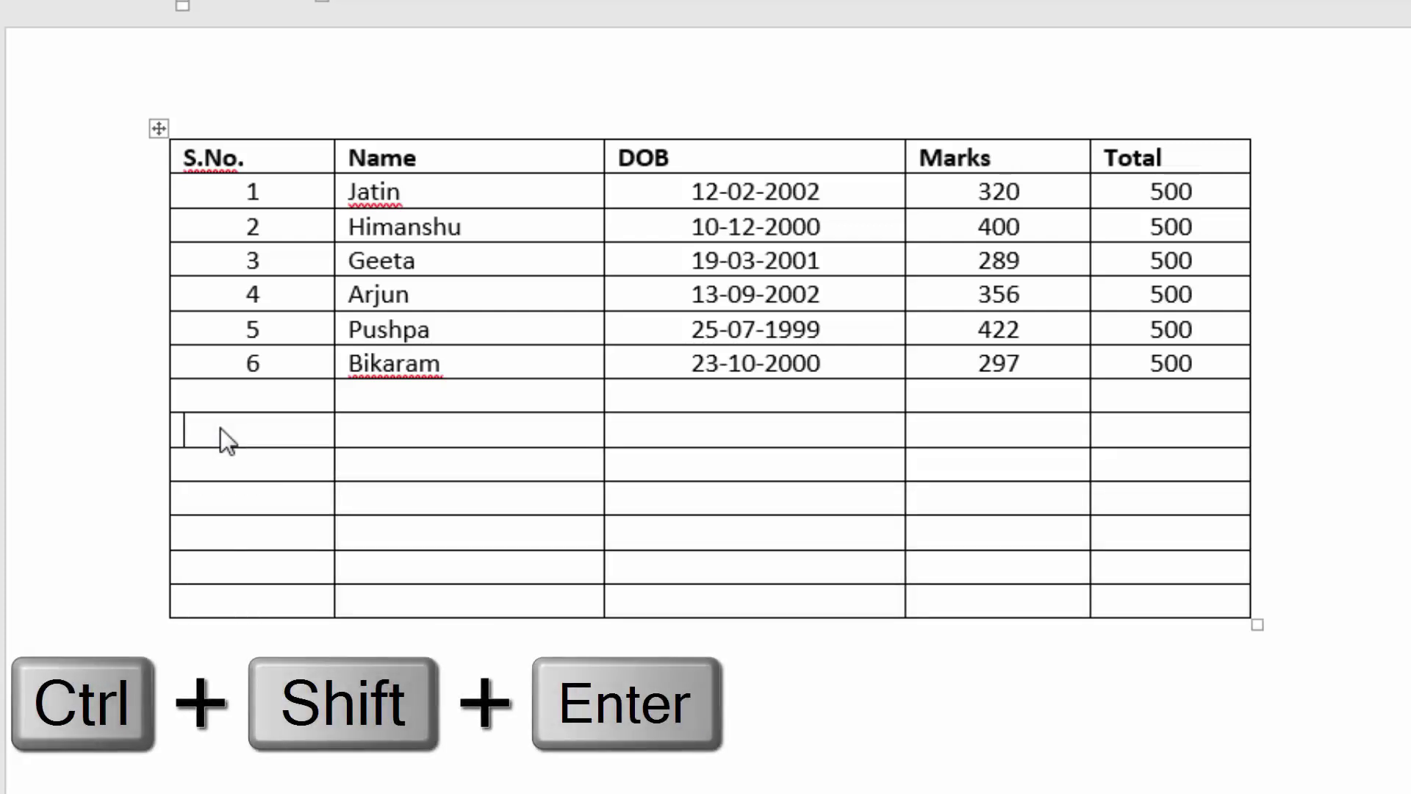
{"action": "key", "text": "ctrl+shift+Return"}
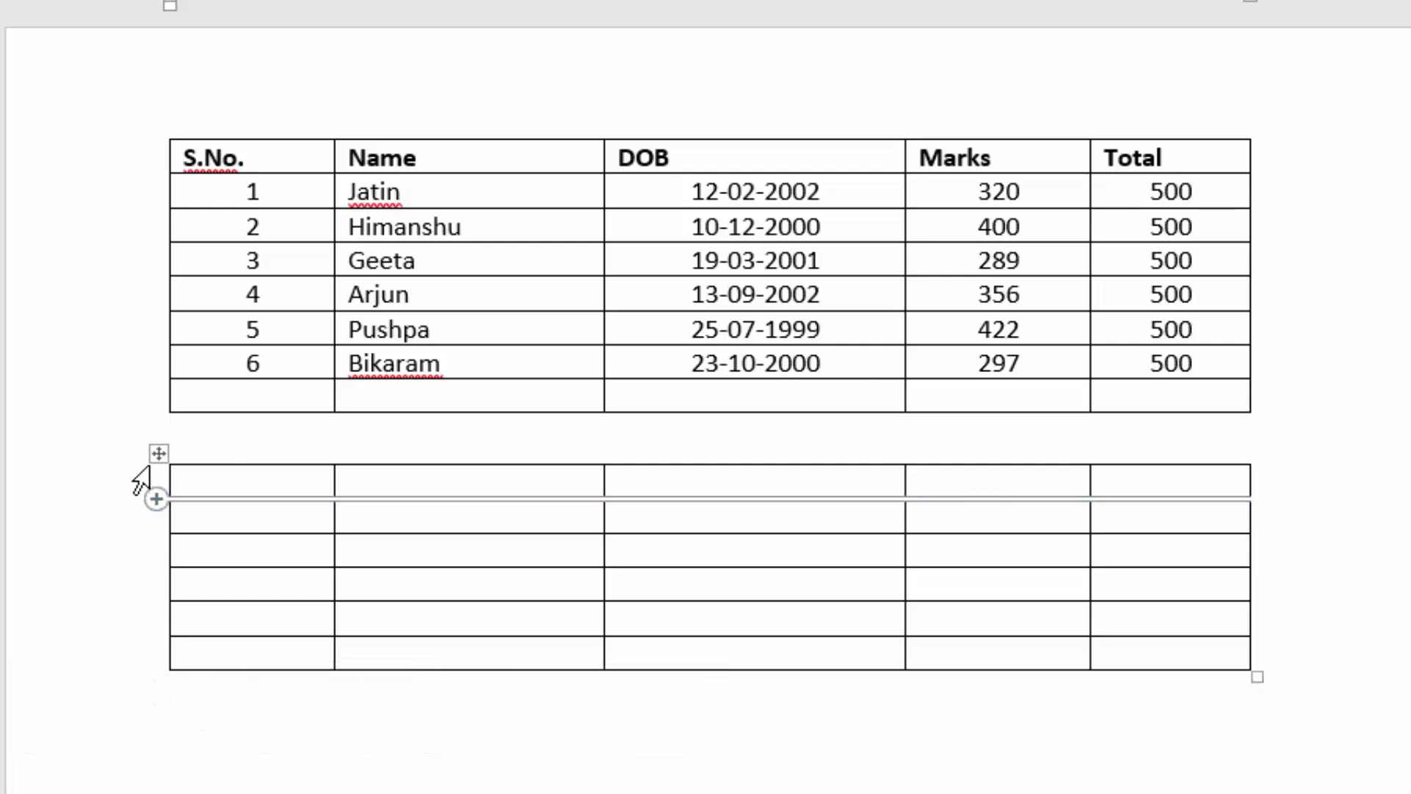
{"action": "left_click", "coordinate": [159, 454]}
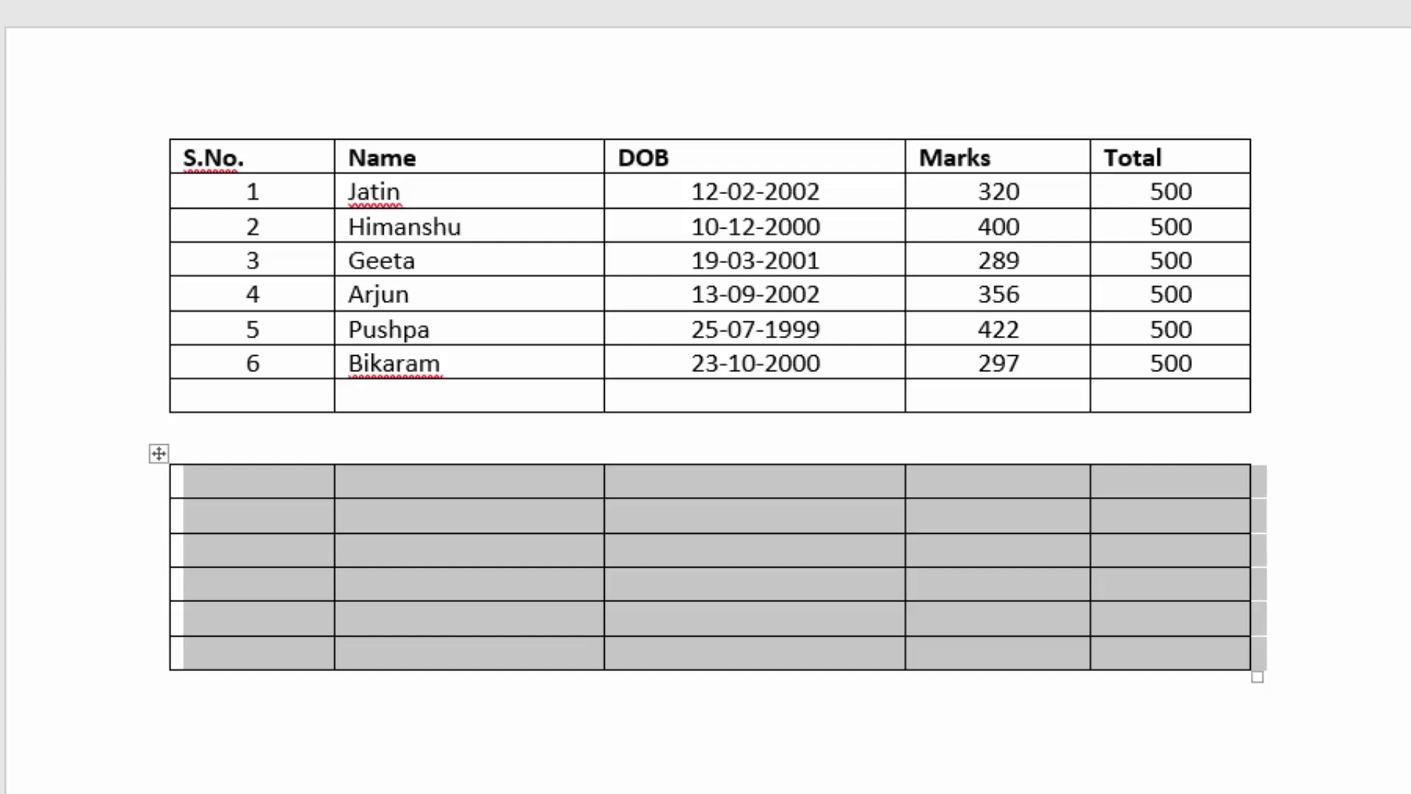
{"action": "left_click_drag", "start_coordinate": [159, 453], "coordinate": [159, 415]}
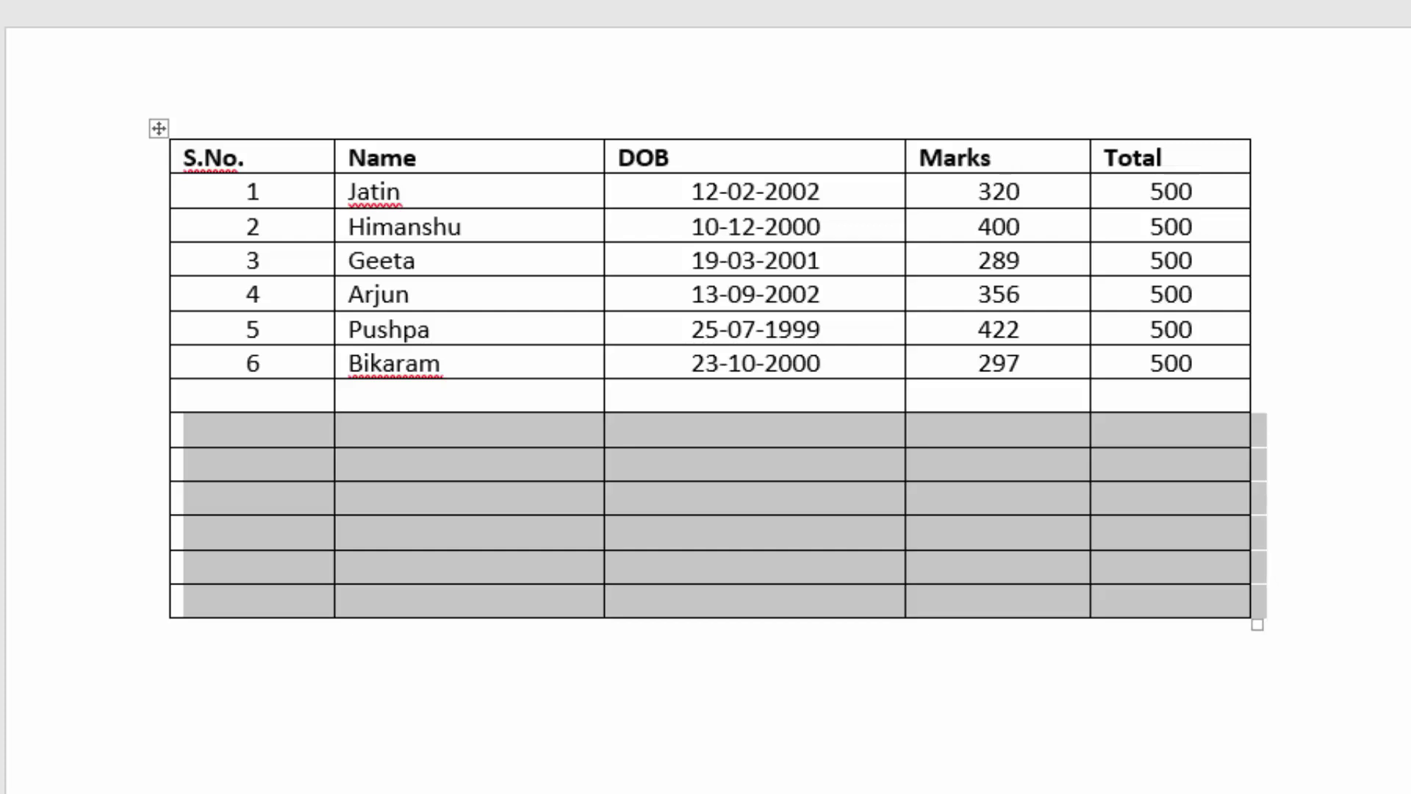
{"action": "left_click", "coordinate": [411, 431]}
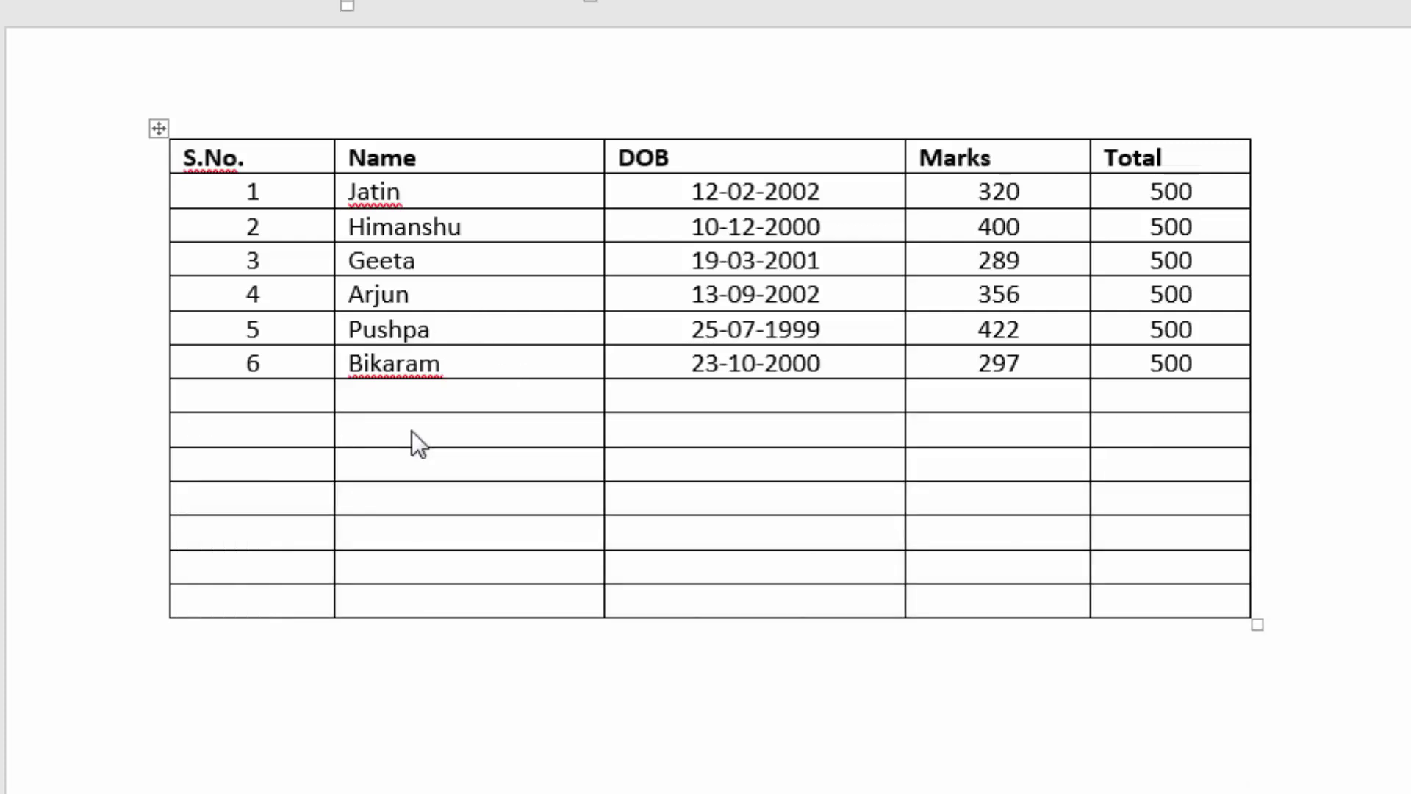
Step: Split the table again at that row so the six empty rows form a separate lower table
{"action": "left_click", "coordinate": [325, 430]}
{"action": "key", "text": "ctrl+shift+Return"}
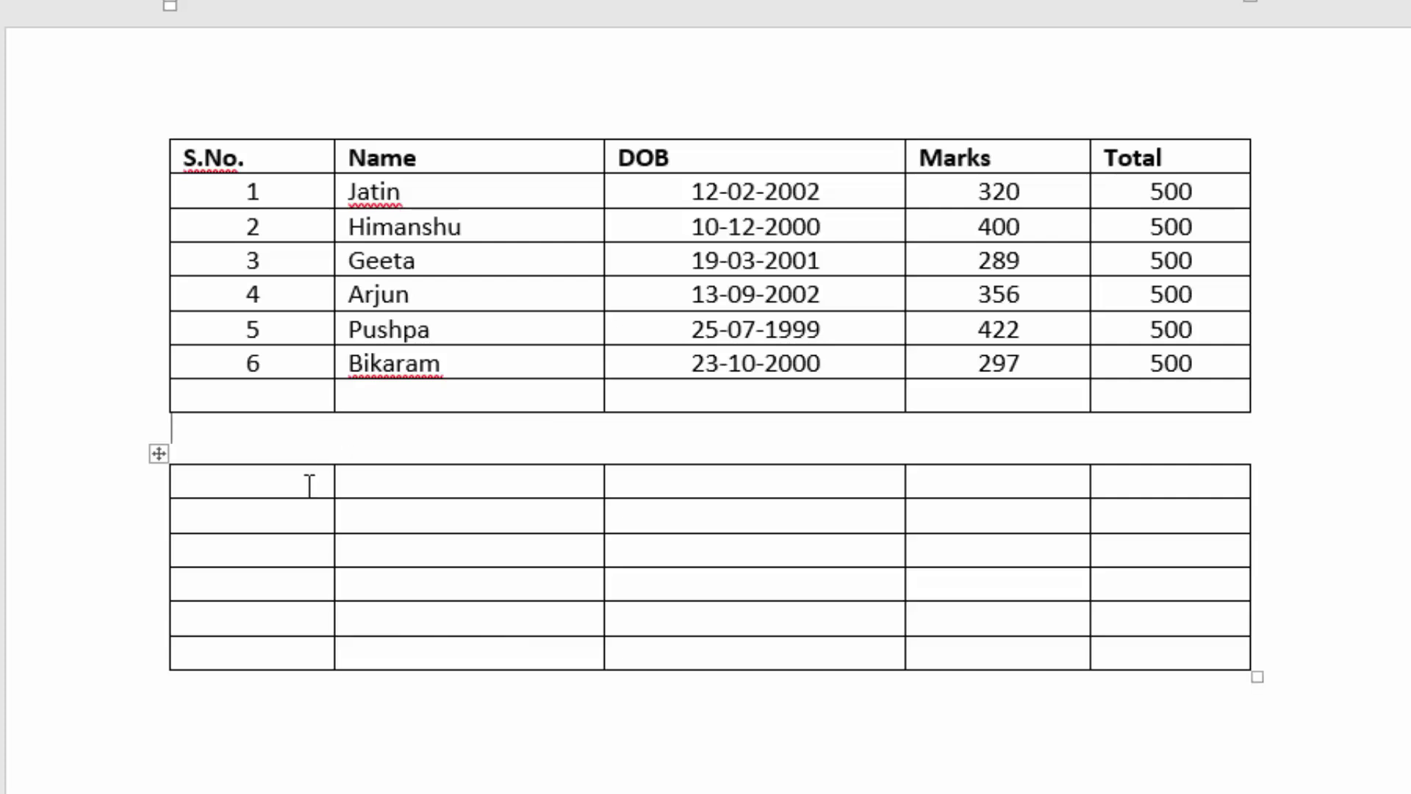
{"action": "left_click_drag", "start_coordinate": [310, 486], "coordinate": [463, 485]}
{"action": "left_click", "coordinate": [638, 481]}
Step: Select the first three cells in the lower table's top row
{"action": "left_click", "coordinate": [305, 487]}
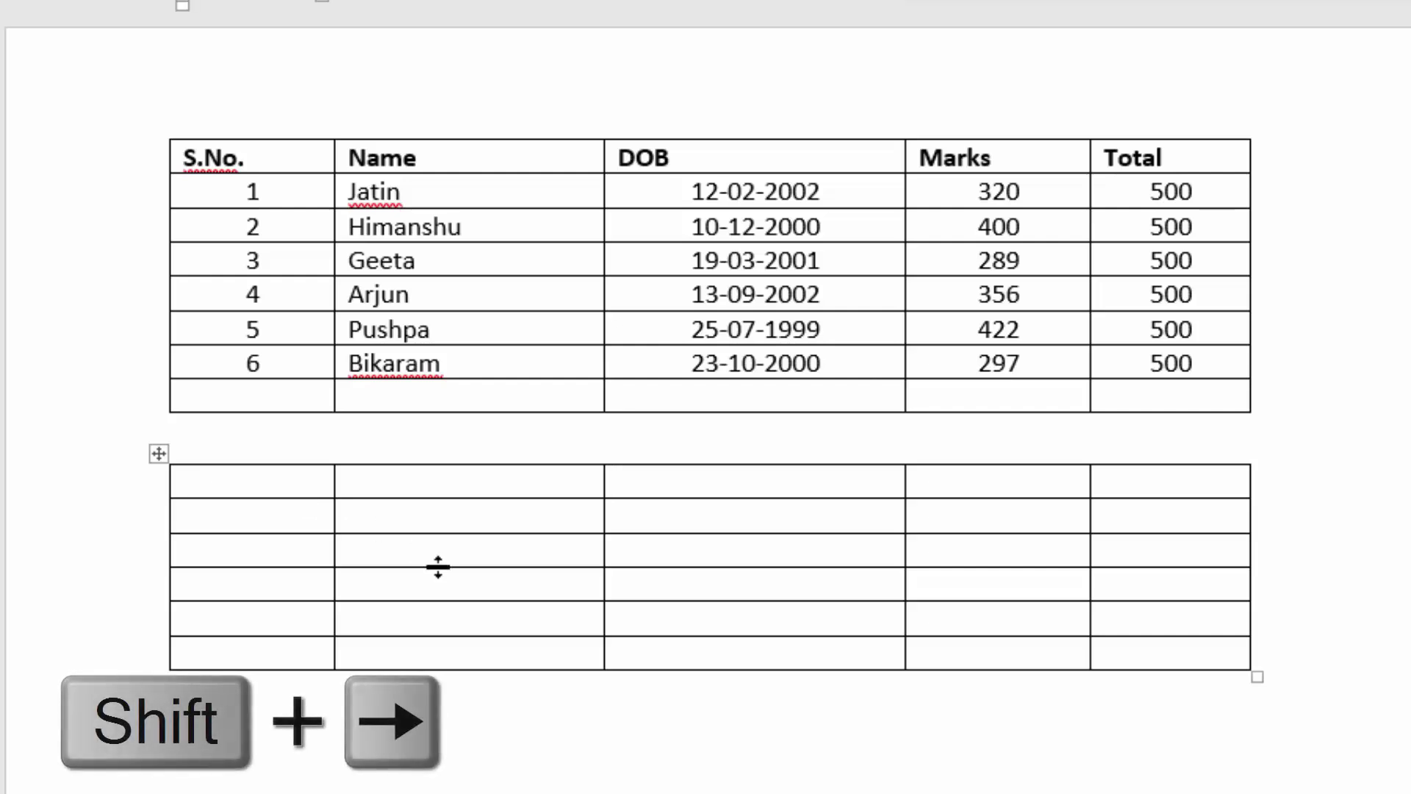
{"action": "key", "text": "shift+Right"}
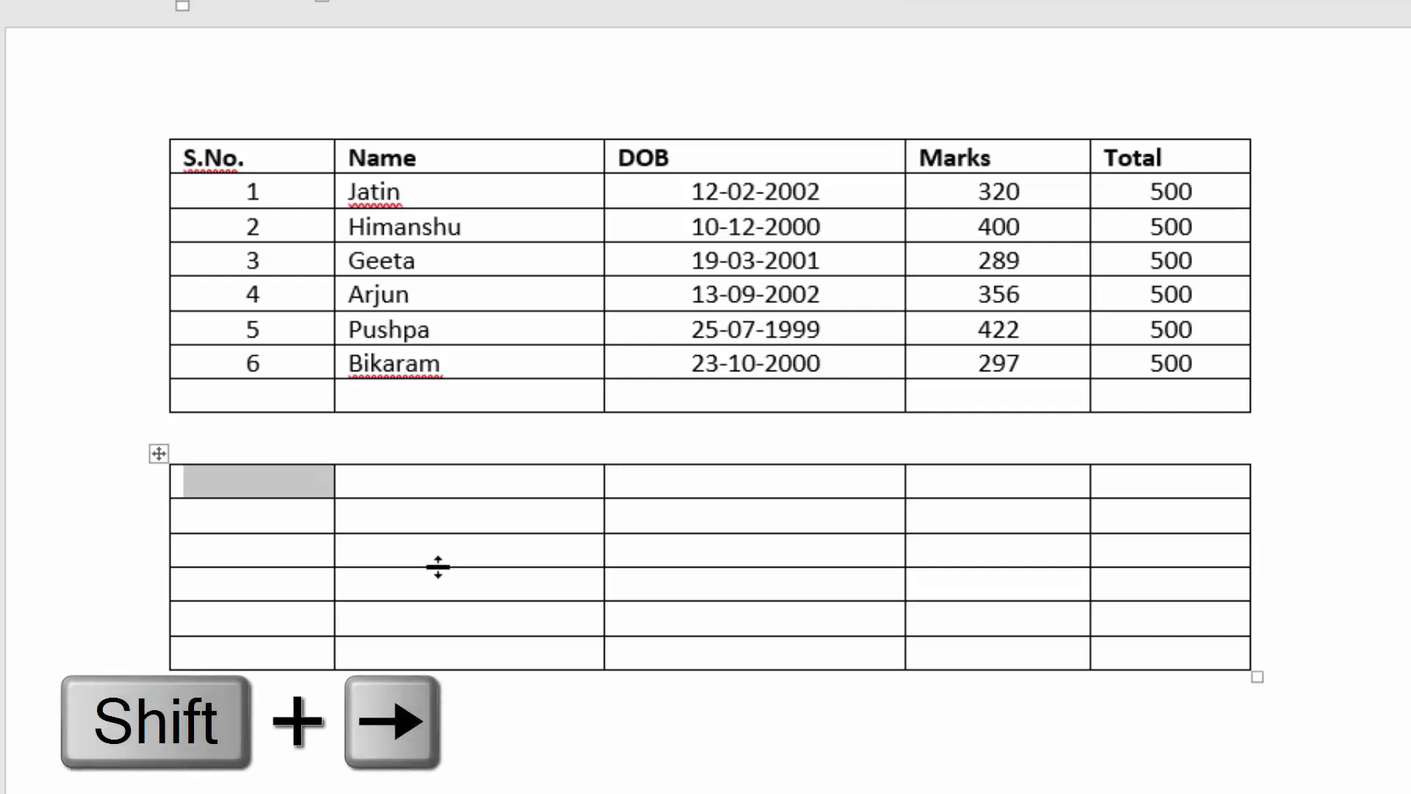
{"action": "key", "text": "shift+Right"}
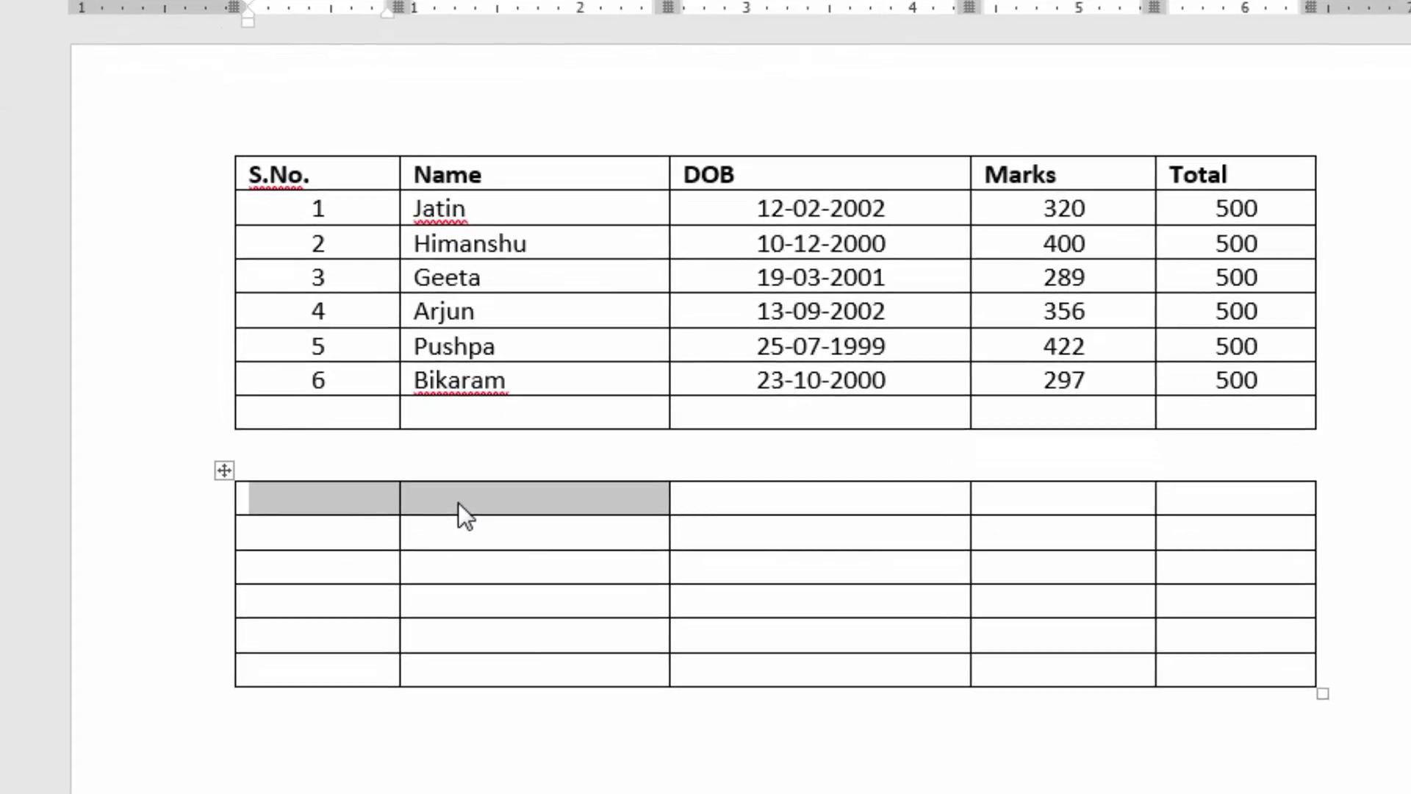
{"action": "left_click", "coordinate": [459, 500]}
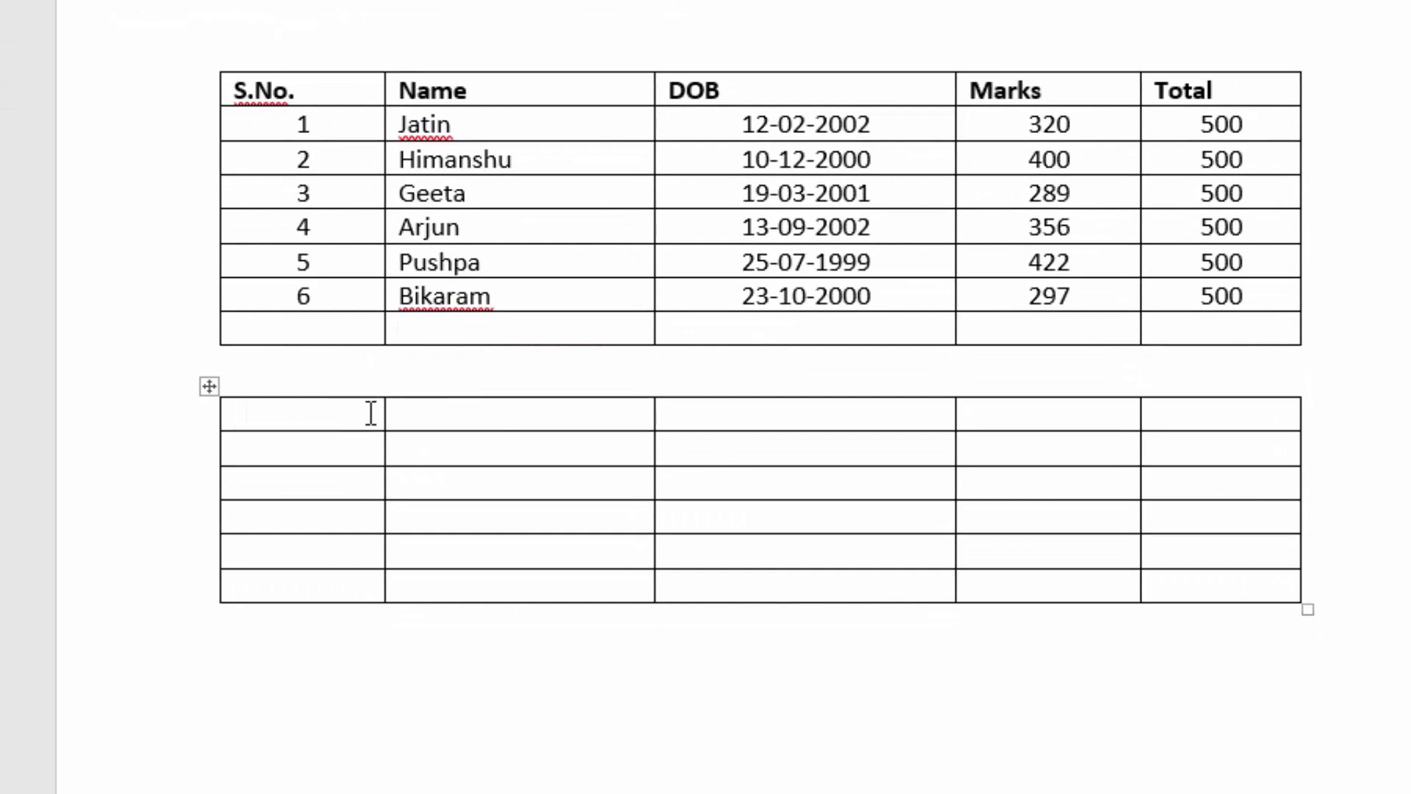
{"action": "key", "text": "shift+Right"}
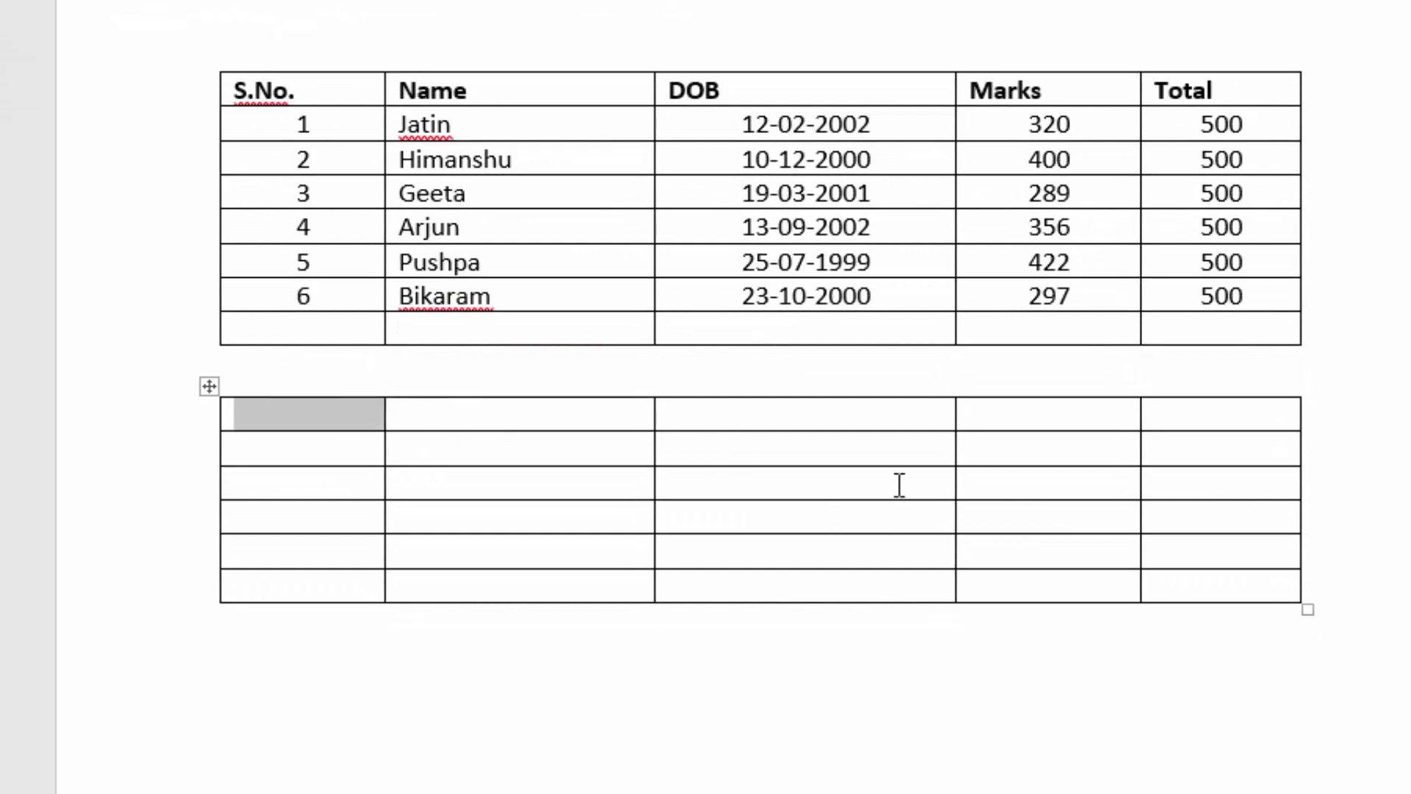
{"action": "key", "text": "shift+Right"}
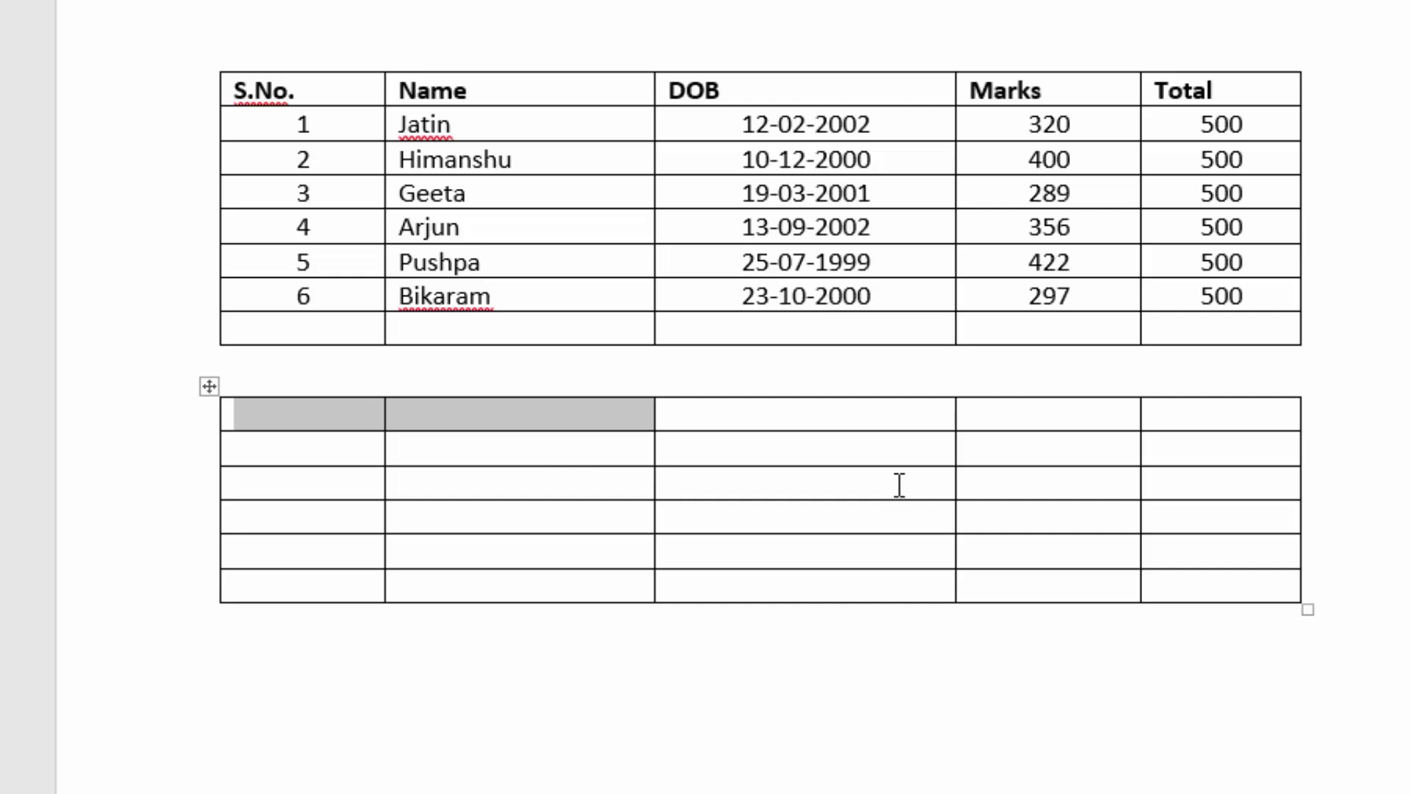
{"action": "key", "text": "shift+Right"}
Step: Merge those cells with Alt+A M, undo the merge, and select the whole lower table
{"action": "key", "text": "alt+a"}
{"action": "key", "text": "m"}
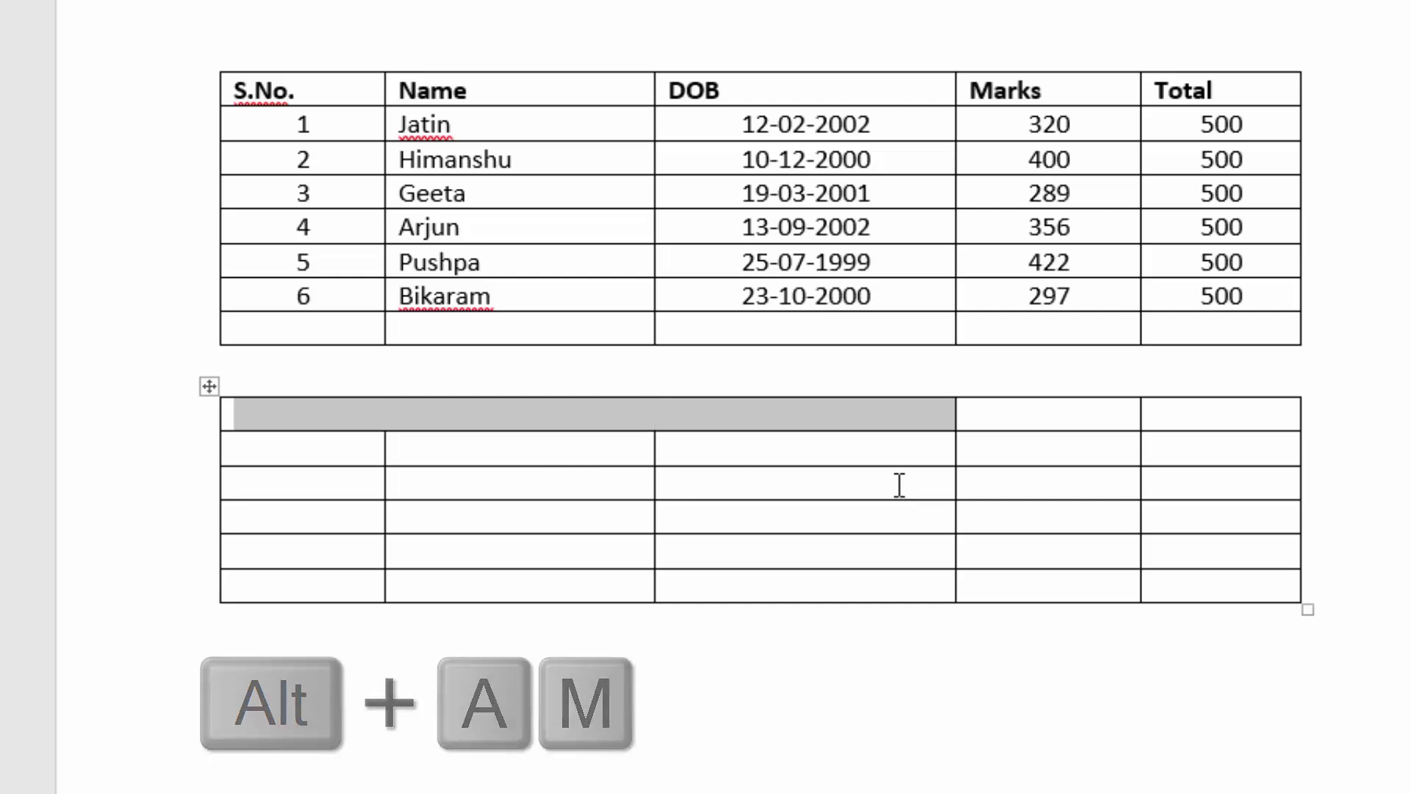
{"action": "key", "text": "ctrl+z"}
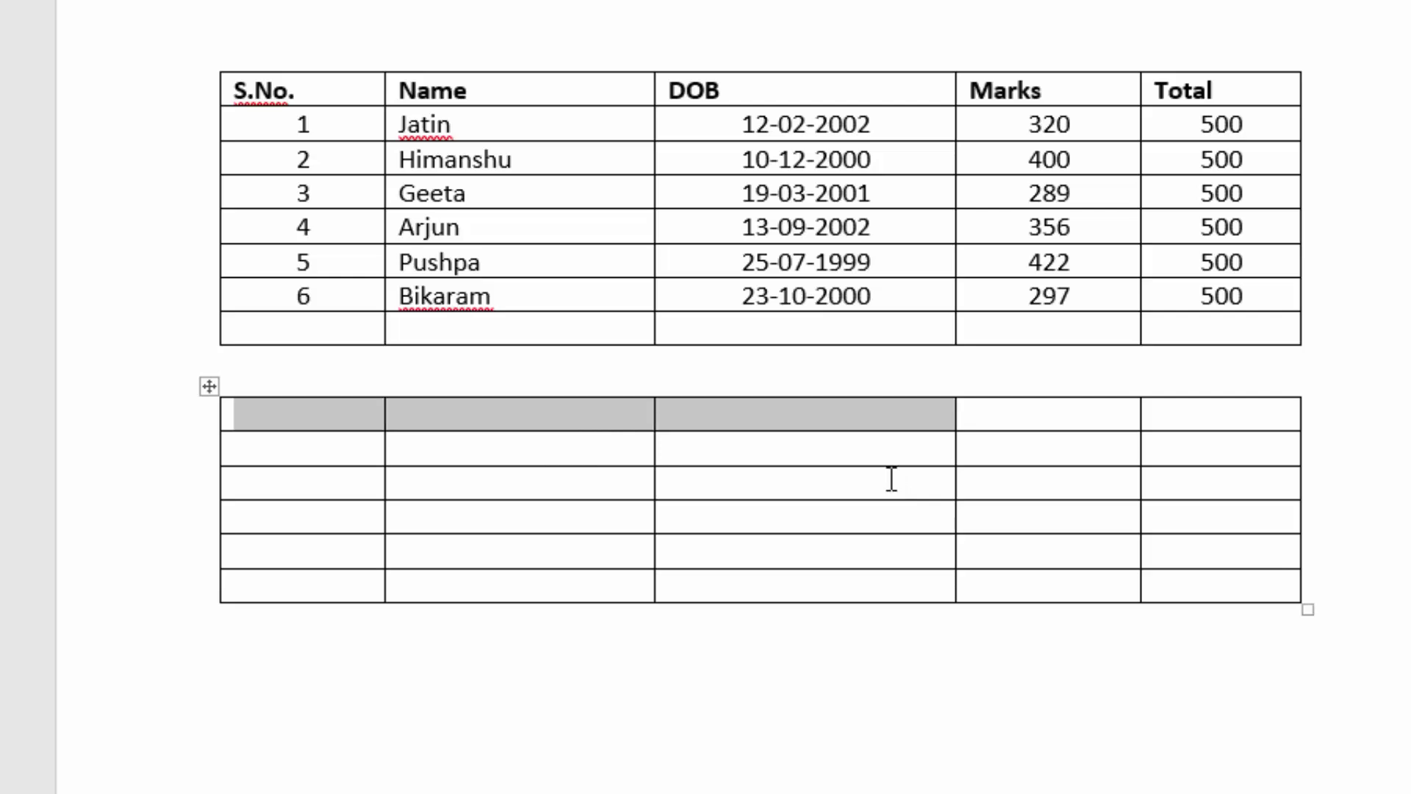
{"action": "left_click", "coordinate": [209, 386]}
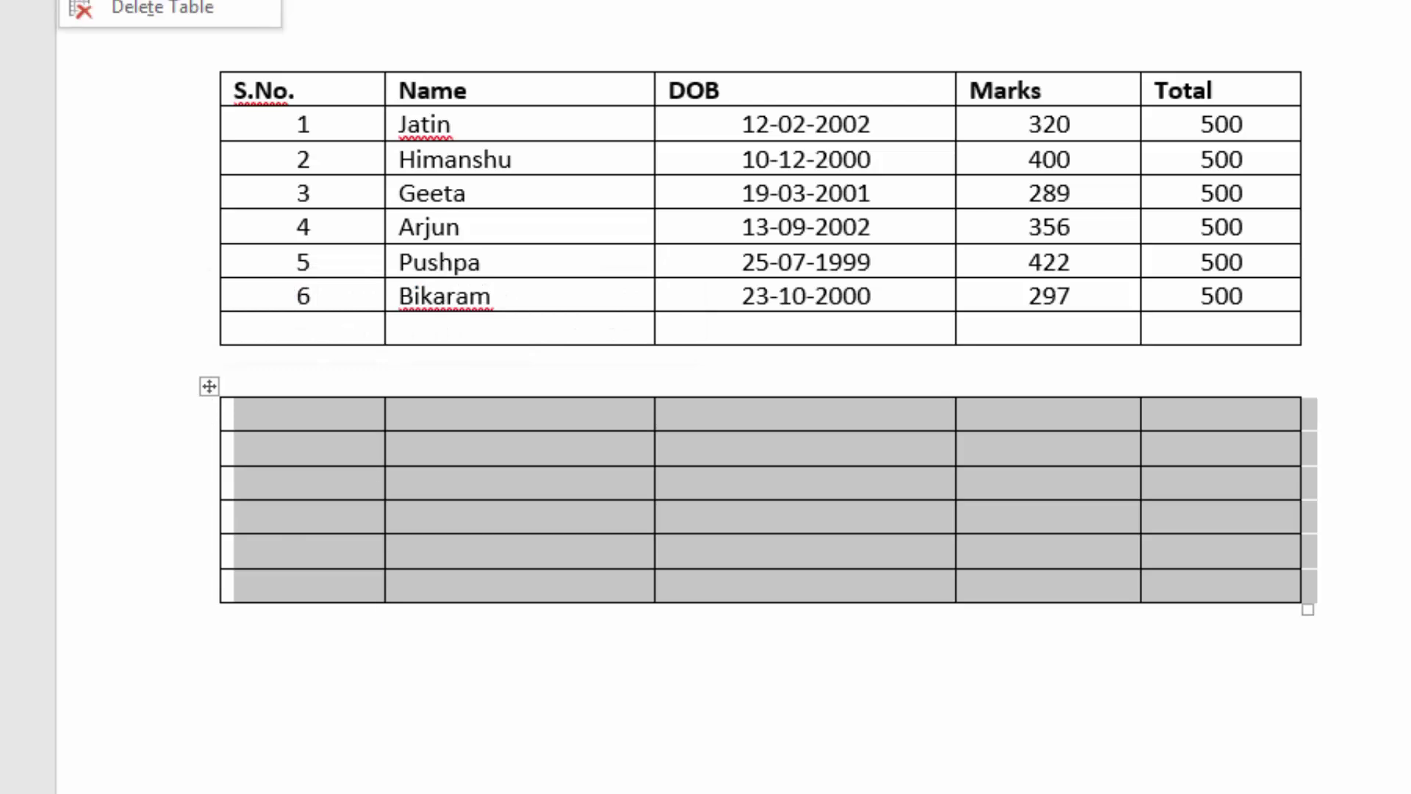
Step: Delete the empty six-row lower table and return the cursor to the marks table
{"action": "left_click", "coordinate": [121, 8]}
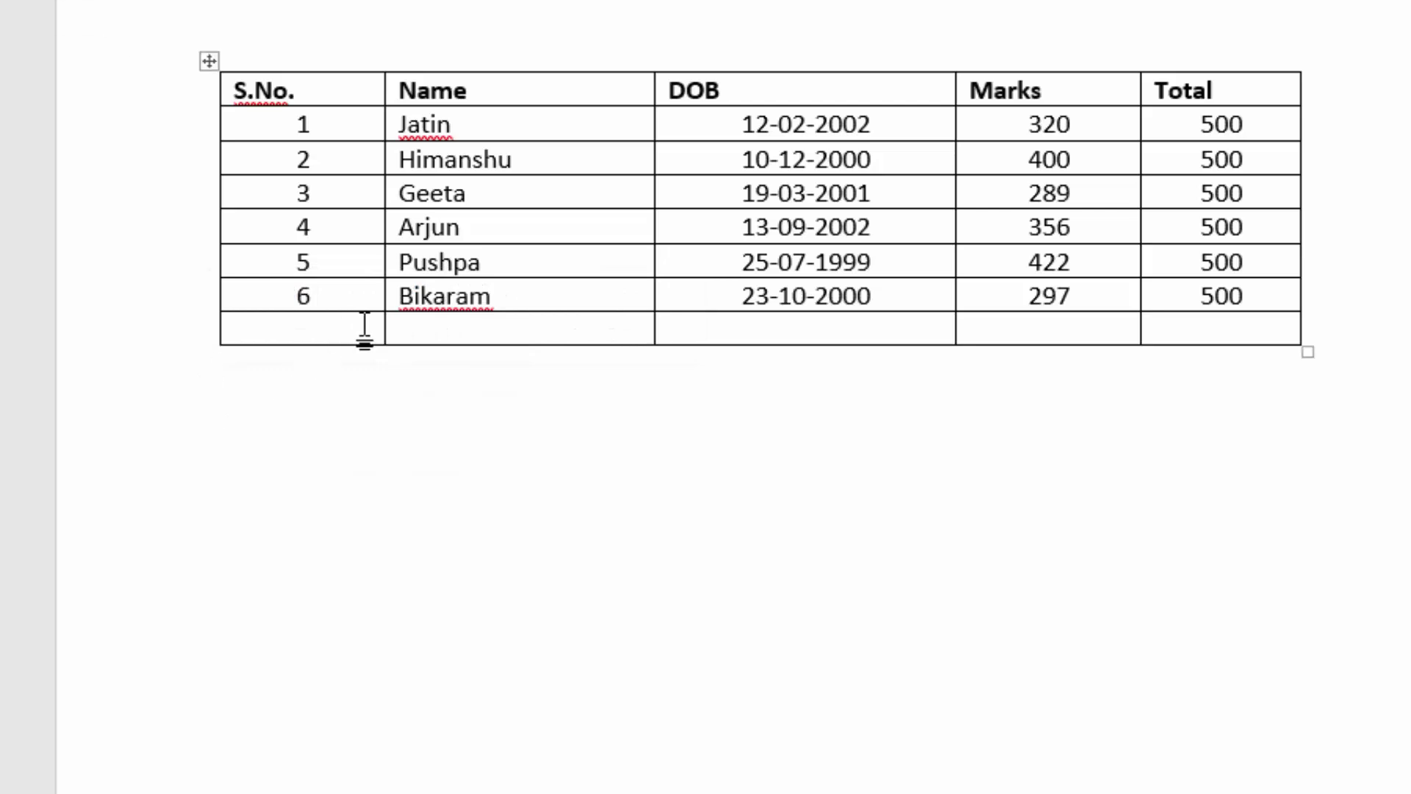
{"action": "left_click", "coordinate": [721, 330]}
{"action": "left_click", "coordinate": [545, 124]}
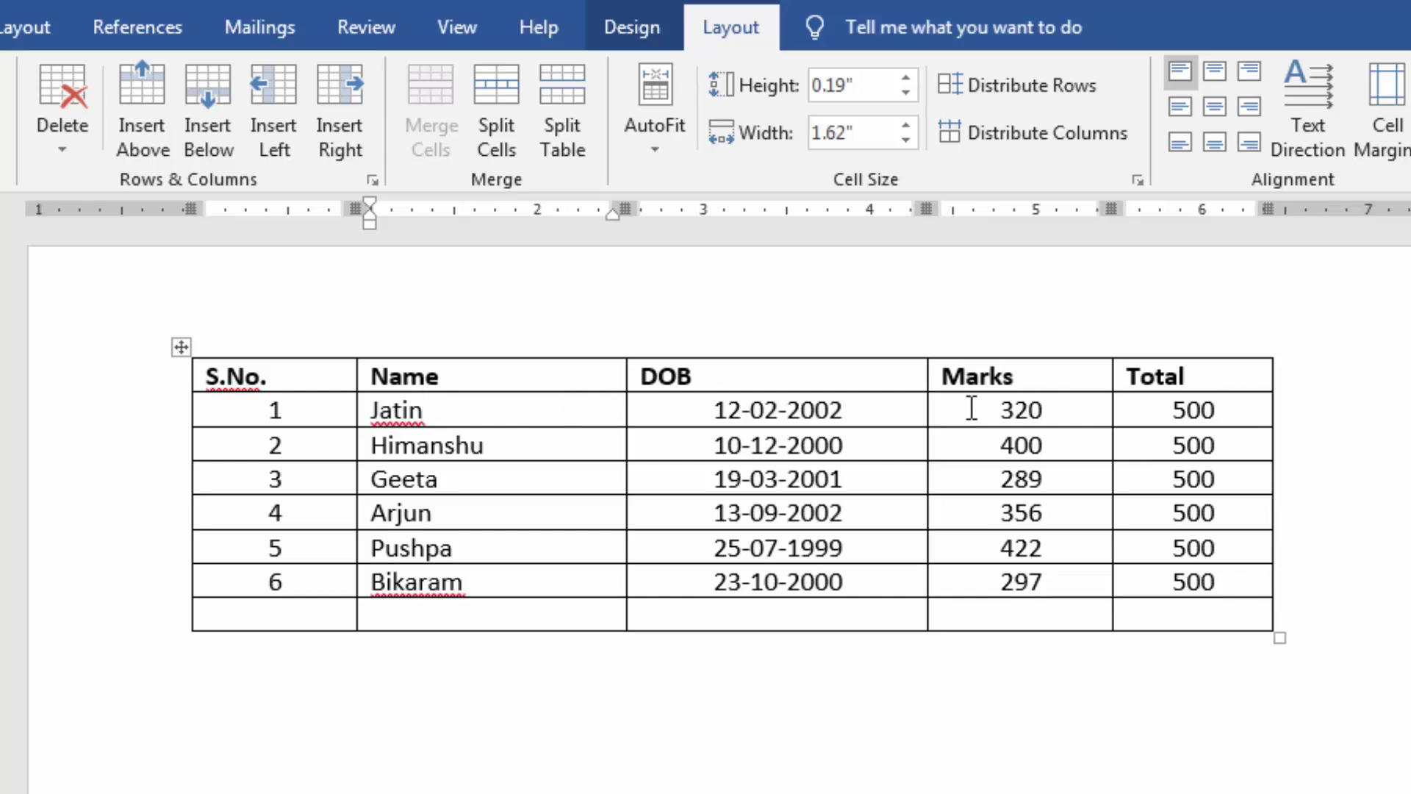
Step: Select the marks 320 to 297 and the names Jatin to Bikaram, then deselect
{"action": "left_click_drag", "start_coordinate": [972, 408], "coordinate": [972, 582]}
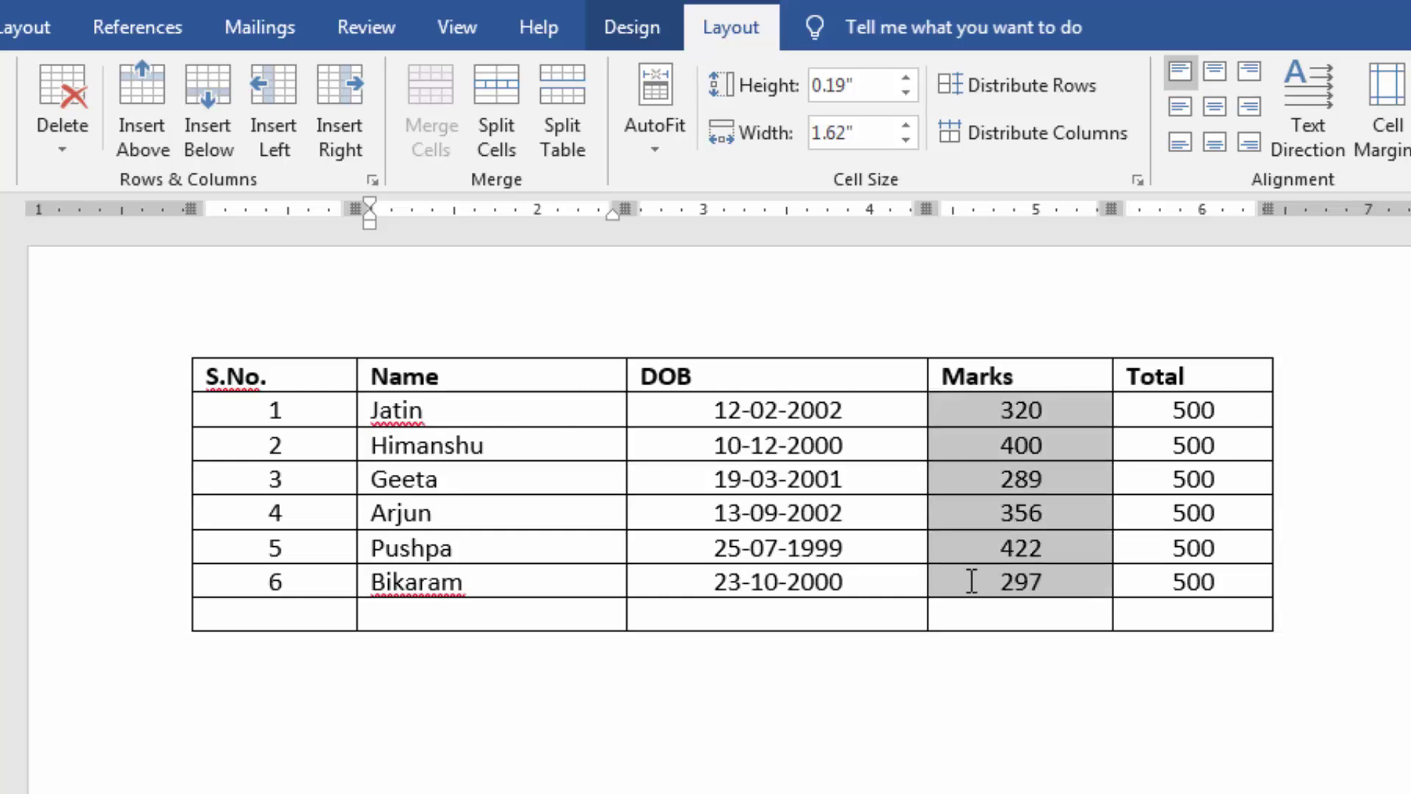
{"action": "left_click_drag", "start_coordinate": [514, 409], "coordinate": [515, 581]}
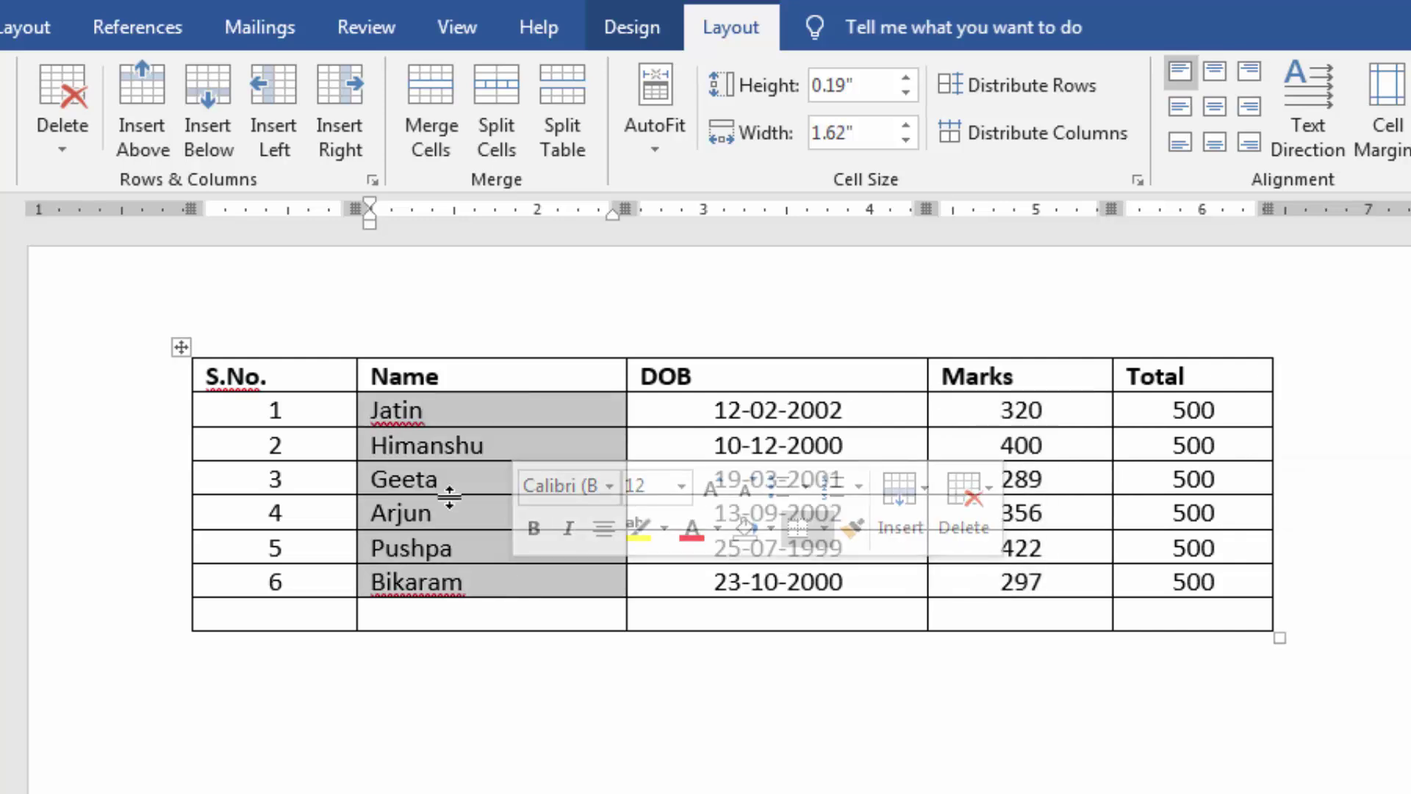
{"action": "key", "text": "Left"}
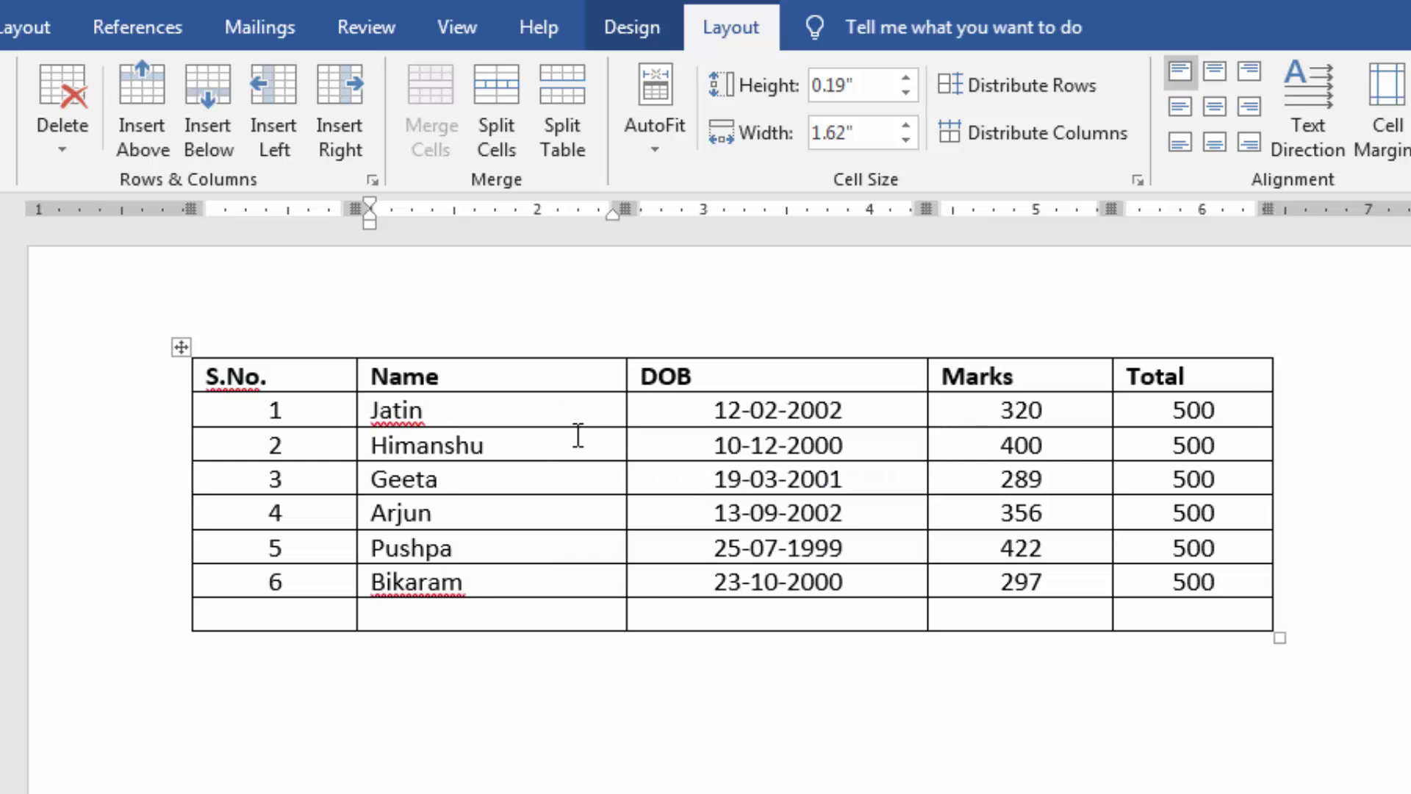
Step: Delete the blank last row with Delete Rows and select the whole marks table
{"action": "left_click", "coordinate": [291, 613]}
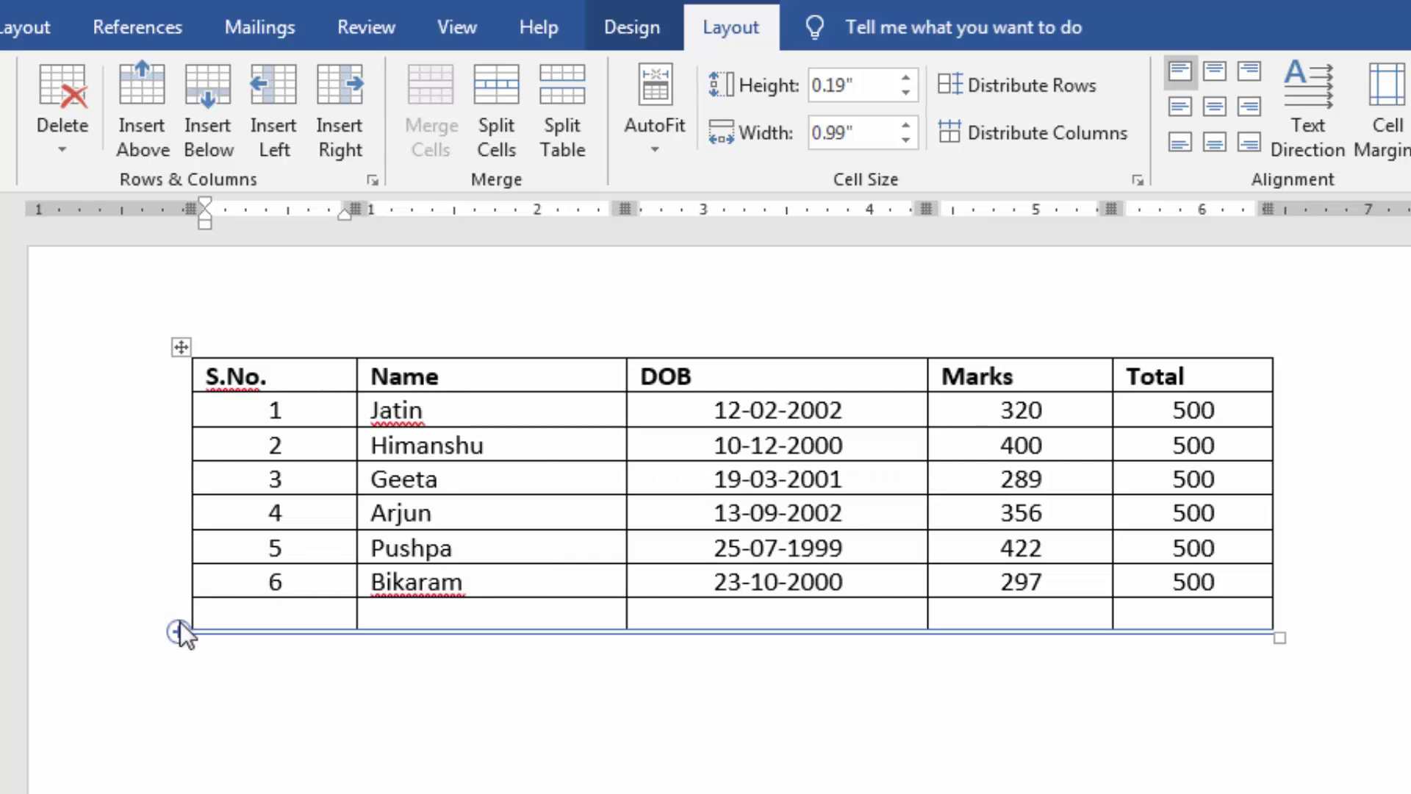
{"action": "left_click", "coordinate": [138, 618]}
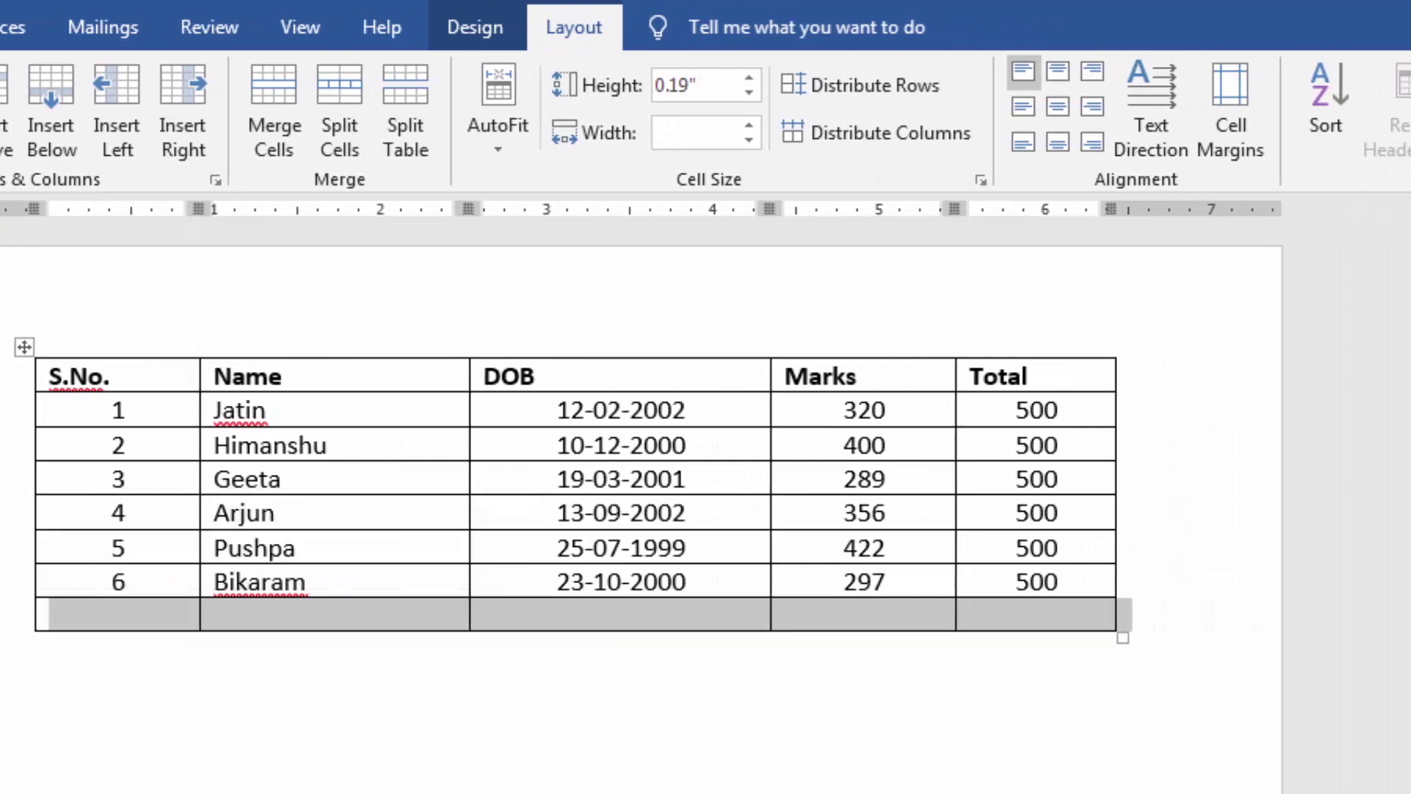
{"action": "left_click", "coordinate": [7, 136]}
{"action": "left_click", "coordinate": [30, 252]}
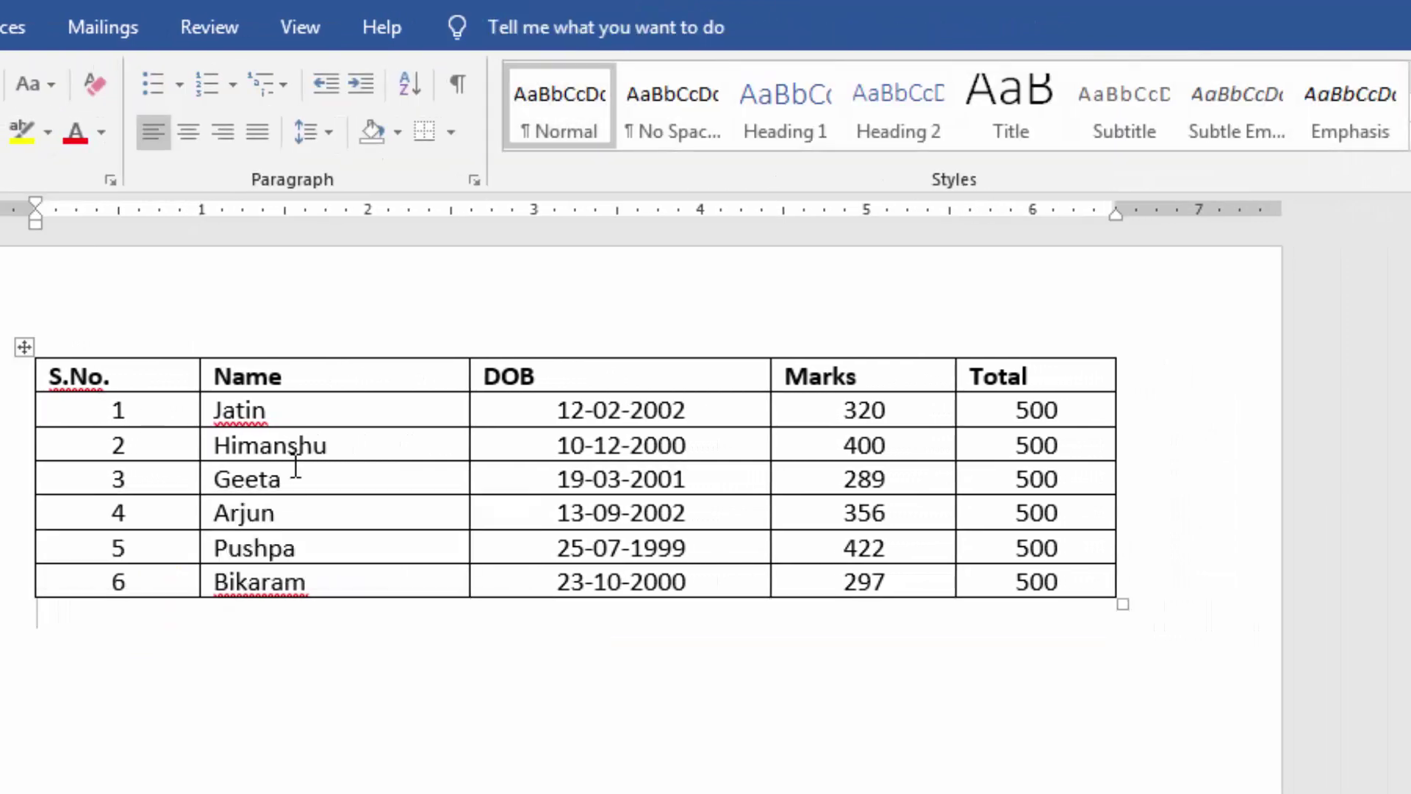
{"action": "left_click", "coordinate": [346, 479]}
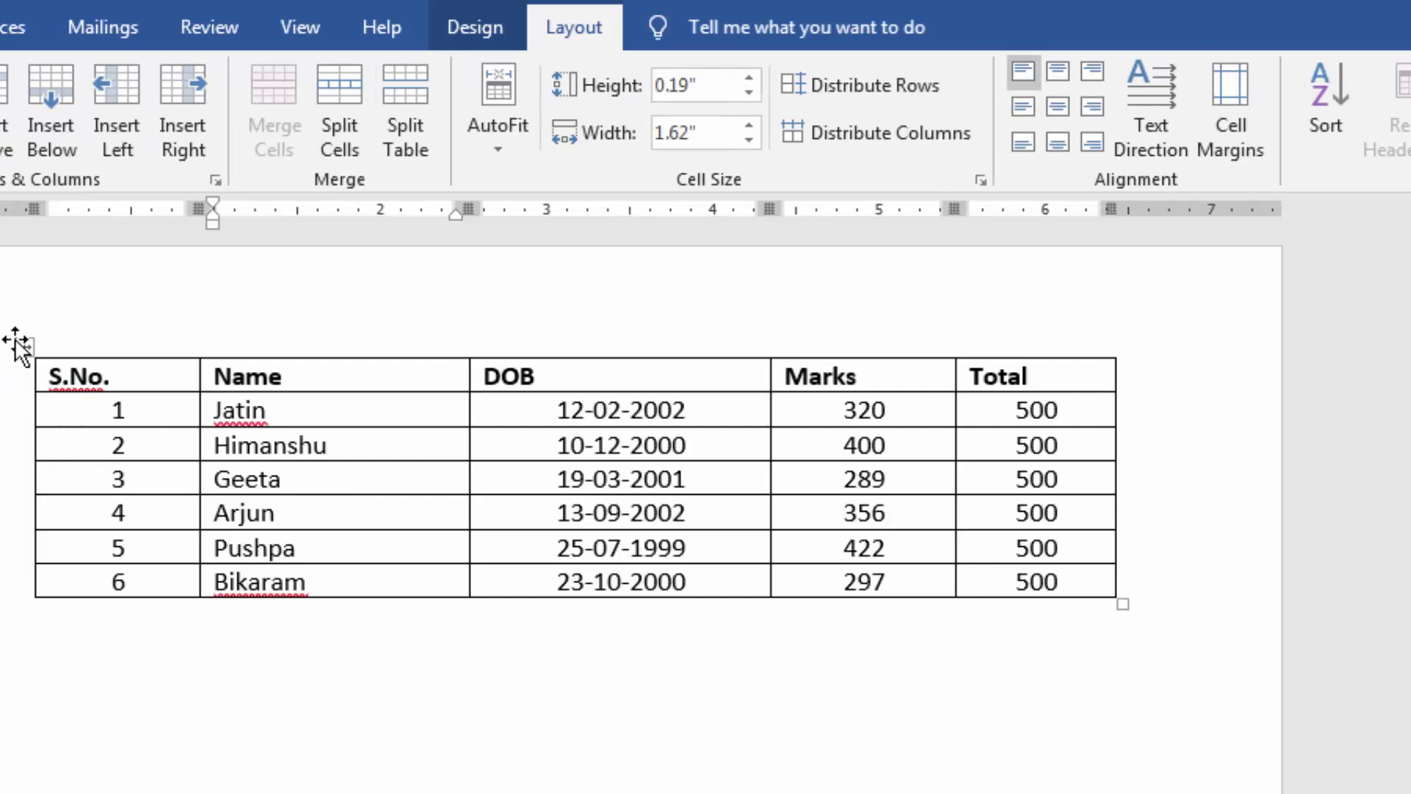
{"action": "left_click", "coordinate": [25, 346]}
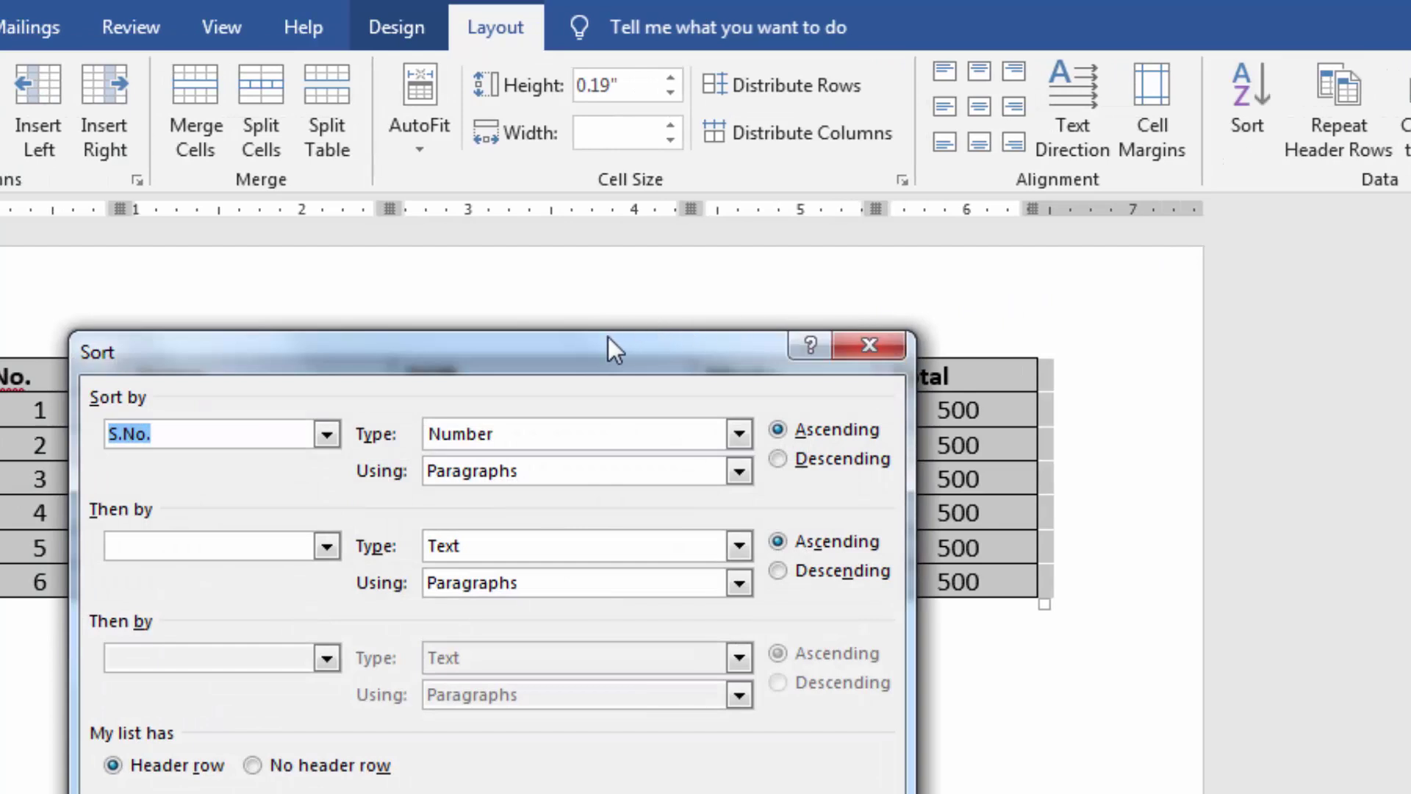
Step: Reposition the Sort dialog and try Marks, DOB and Name as the sort column
{"action": "left_click_drag", "start_coordinate": [607, 337], "coordinate": [722, 252]}
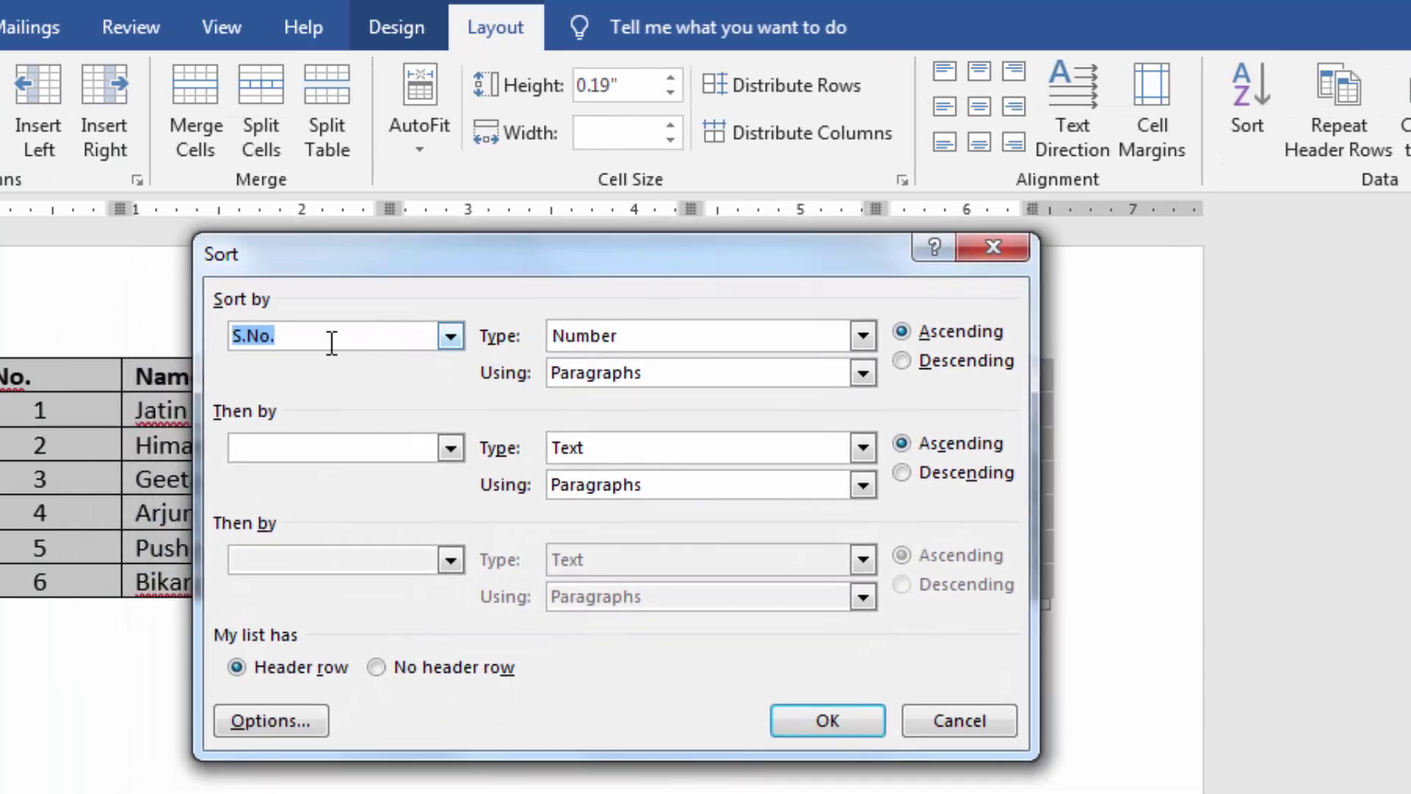
{"action": "left_click", "coordinate": [449, 340]}
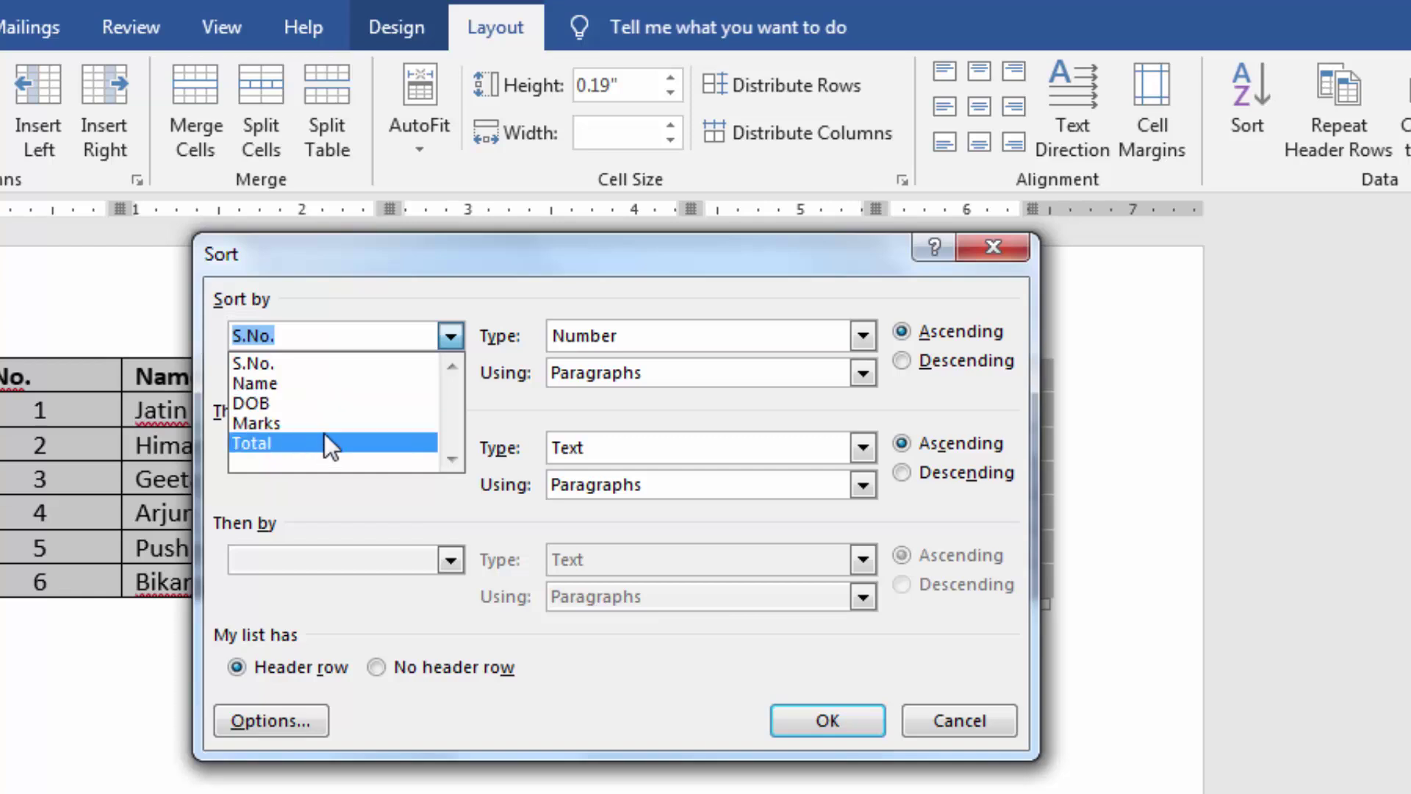
{"action": "left_click", "coordinate": [574, 246]}
{"action": "mouse_move", "coordinate": [605, 278]}
{"action": "left_mouse_down"}
{"action": "mouse_move", "coordinate": [351, 603]}
{"action": "mouse_move", "coordinate": [654, 423]}
{"action": "left_mouse_up"}
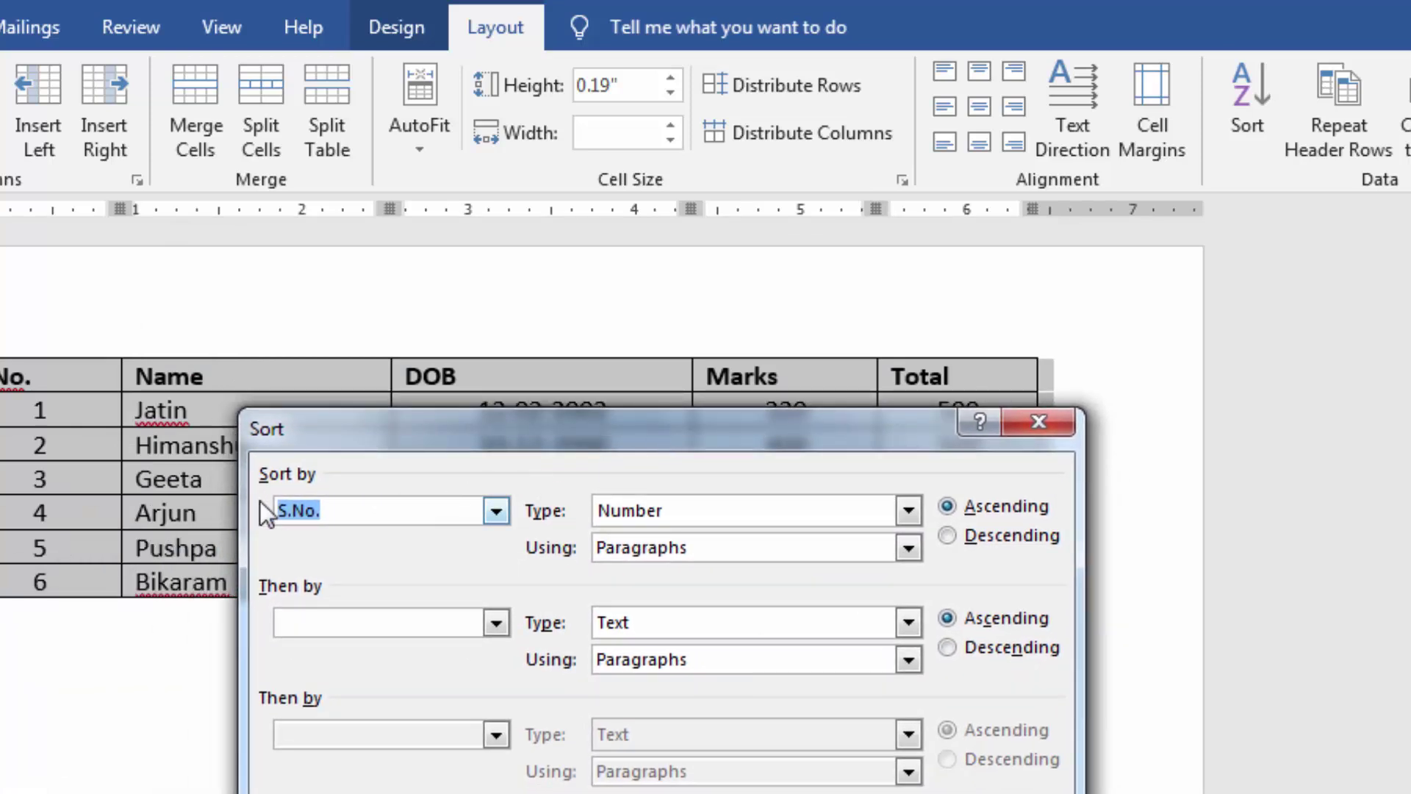
{"action": "left_click", "coordinate": [494, 509]}
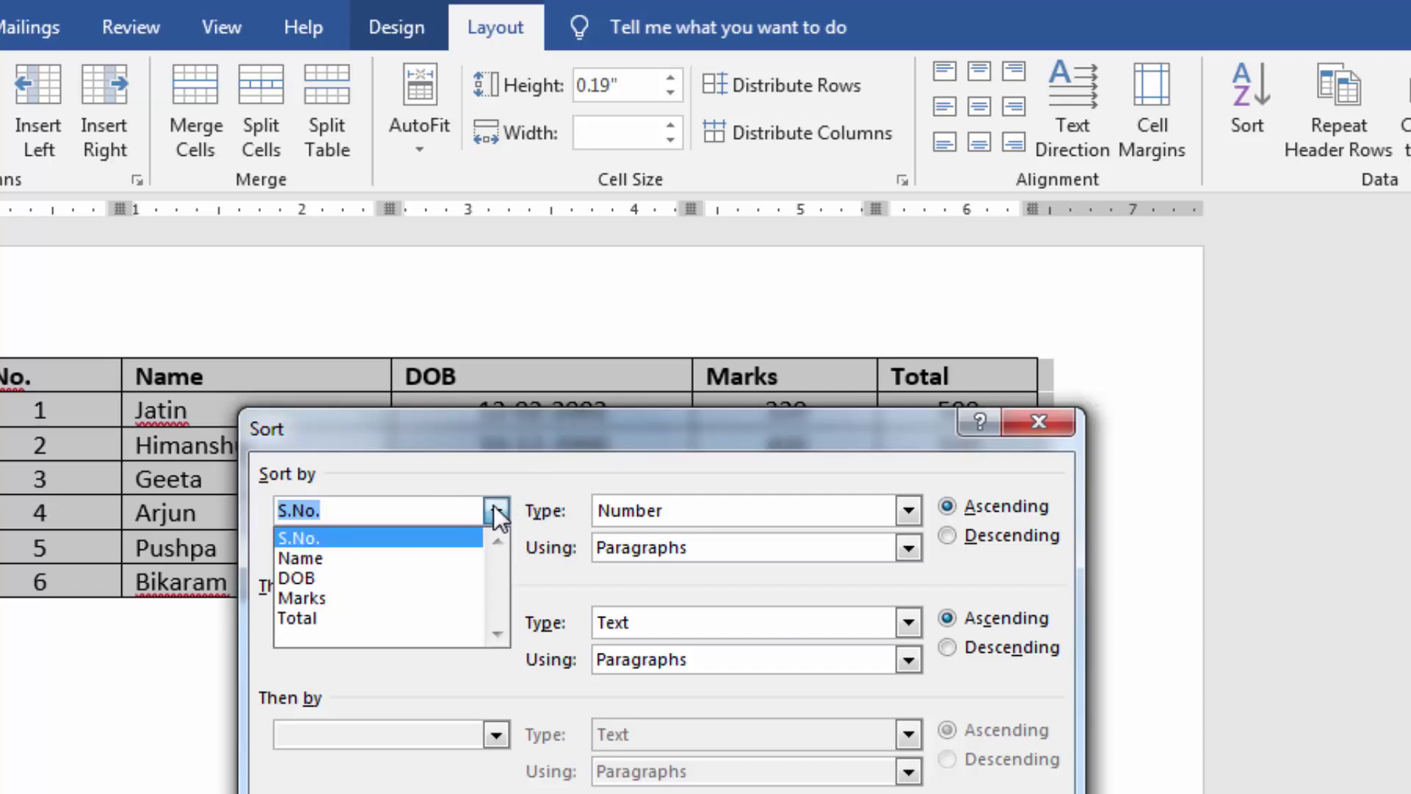
{"action": "left_click", "coordinate": [400, 597]}
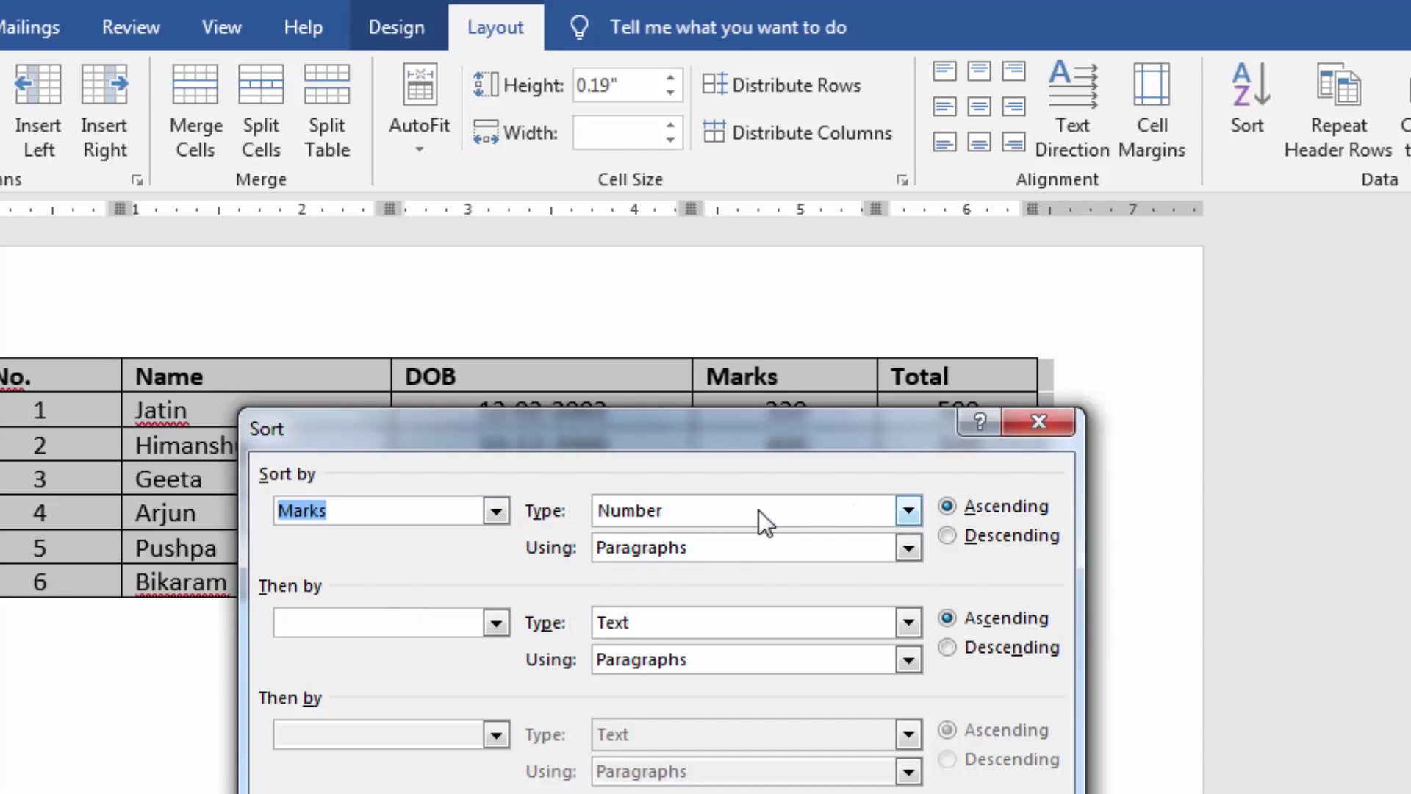
{"action": "left_click", "coordinate": [495, 512]}
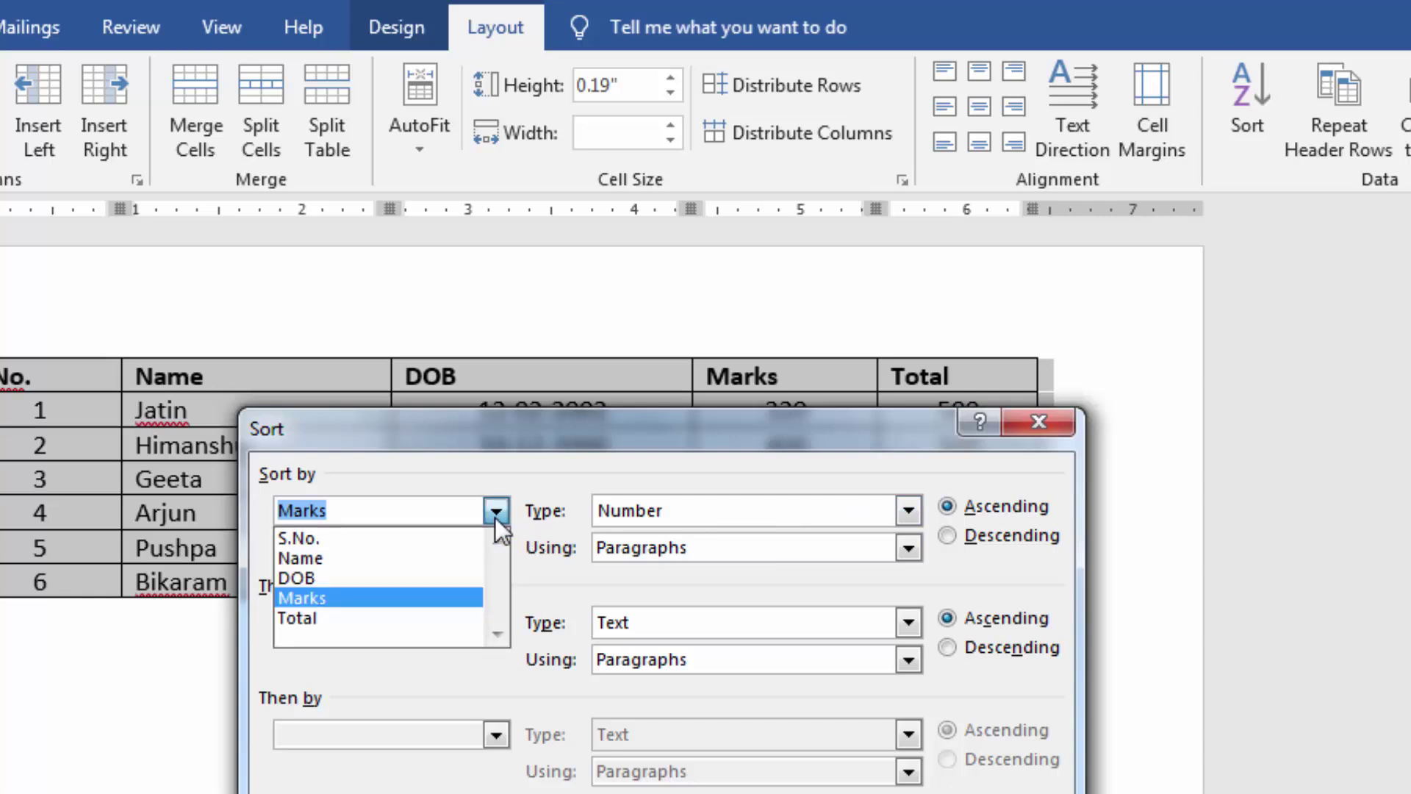
{"action": "left_click", "coordinate": [434, 581]}
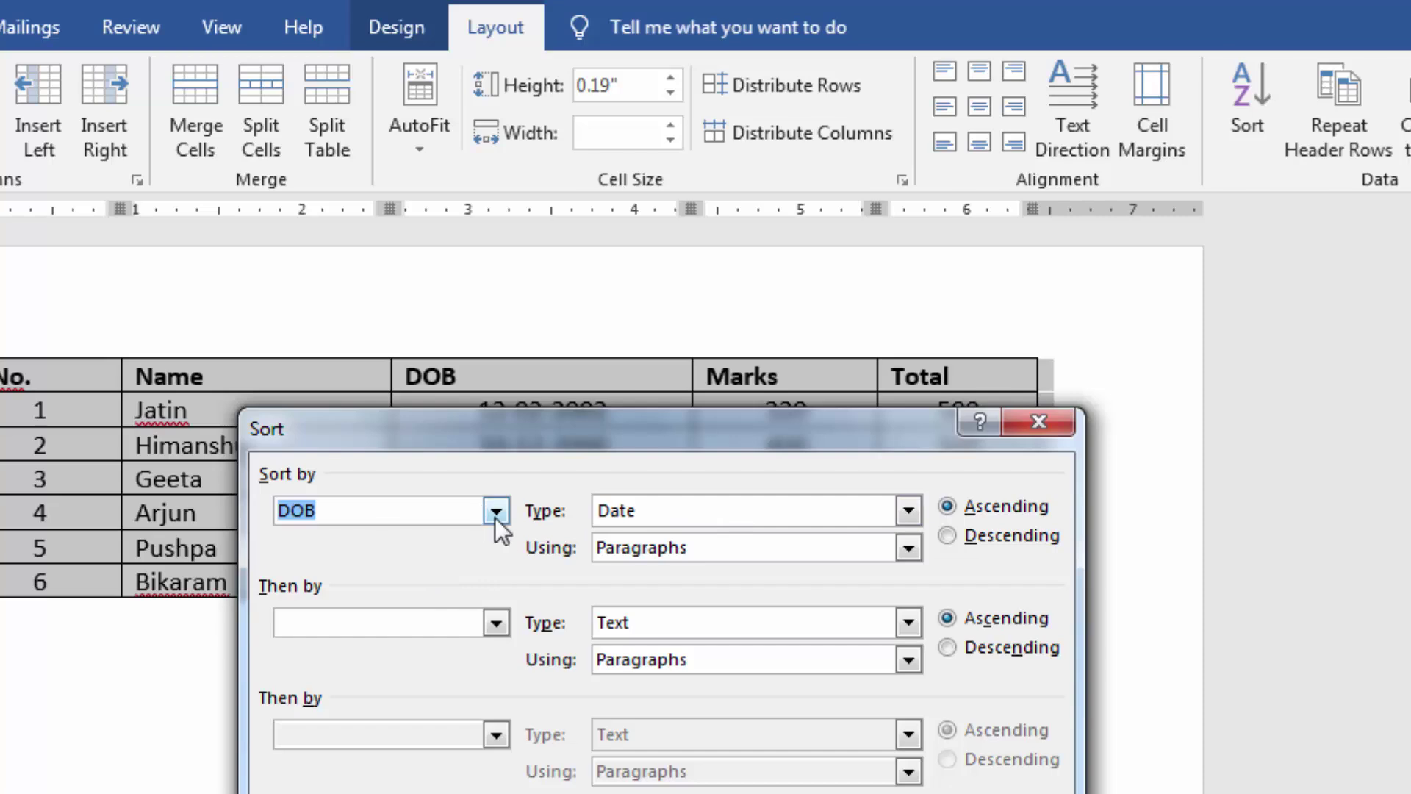
{"action": "left_click", "coordinate": [495, 518]}
{"action": "left_click", "coordinate": [434, 559]}
Step: Sort the table by Marks as numbers, descending, so rows run from 422 down to 289
{"action": "left_click", "coordinate": [496, 511]}
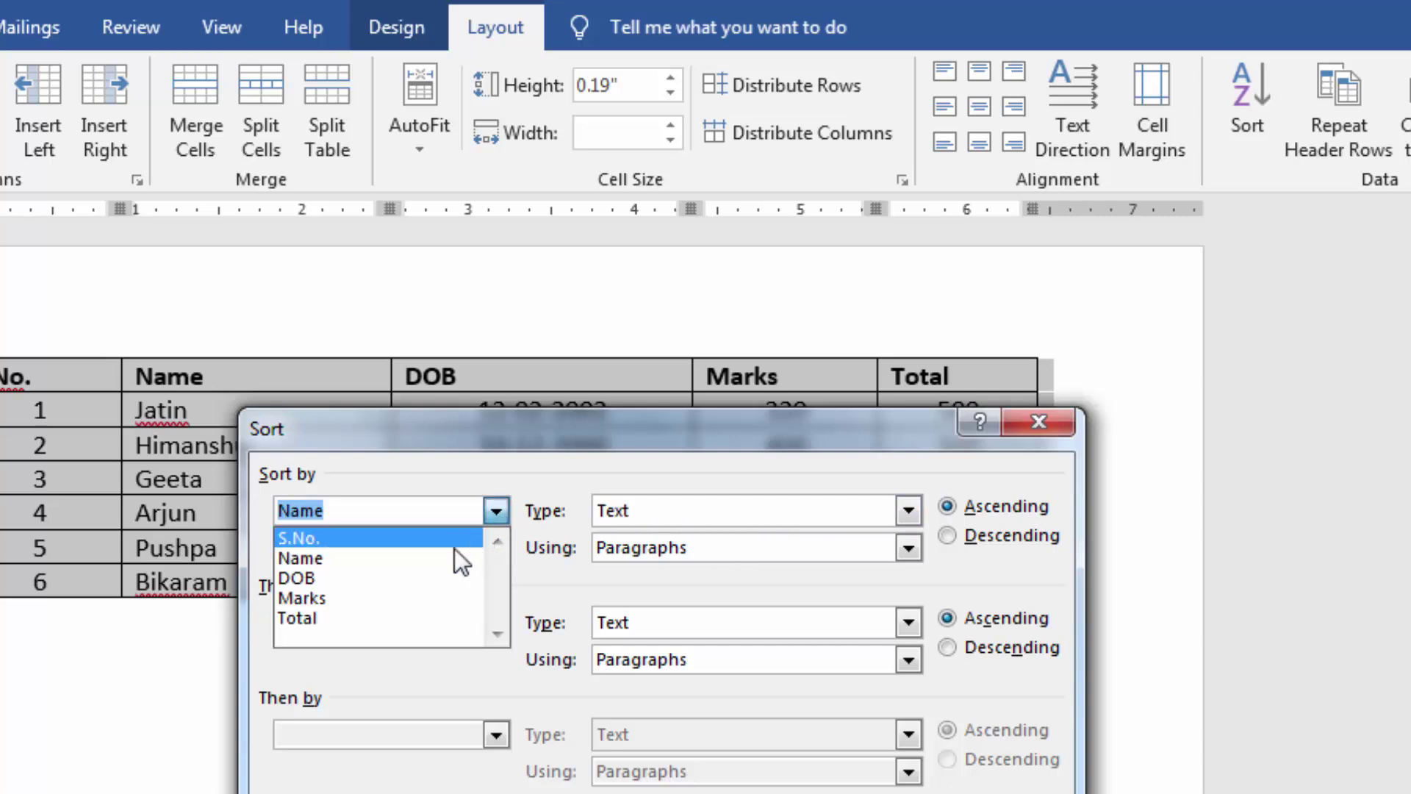
{"action": "left_click", "coordinate": [429, 591]}
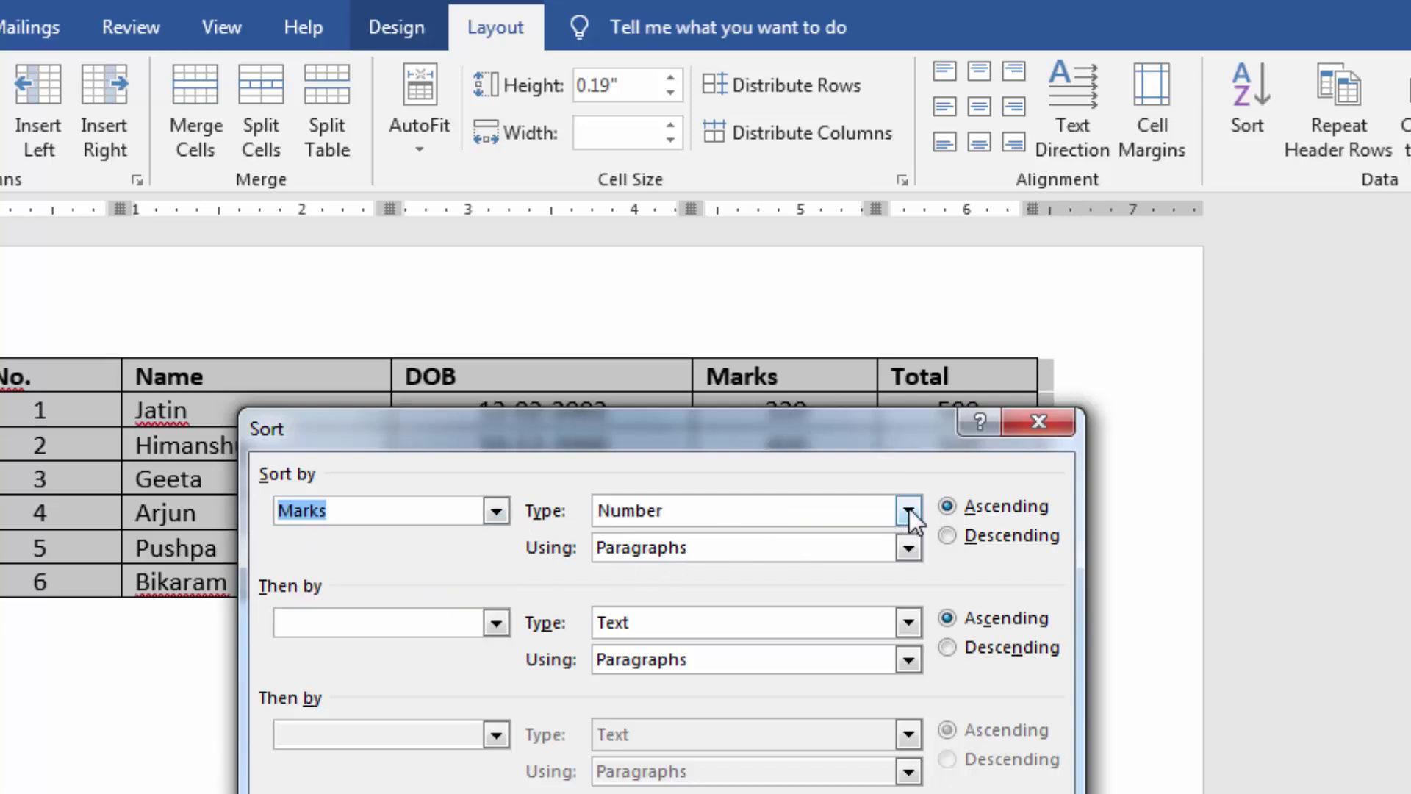
{"action": "left_click", "coordinate": [948, 536]}
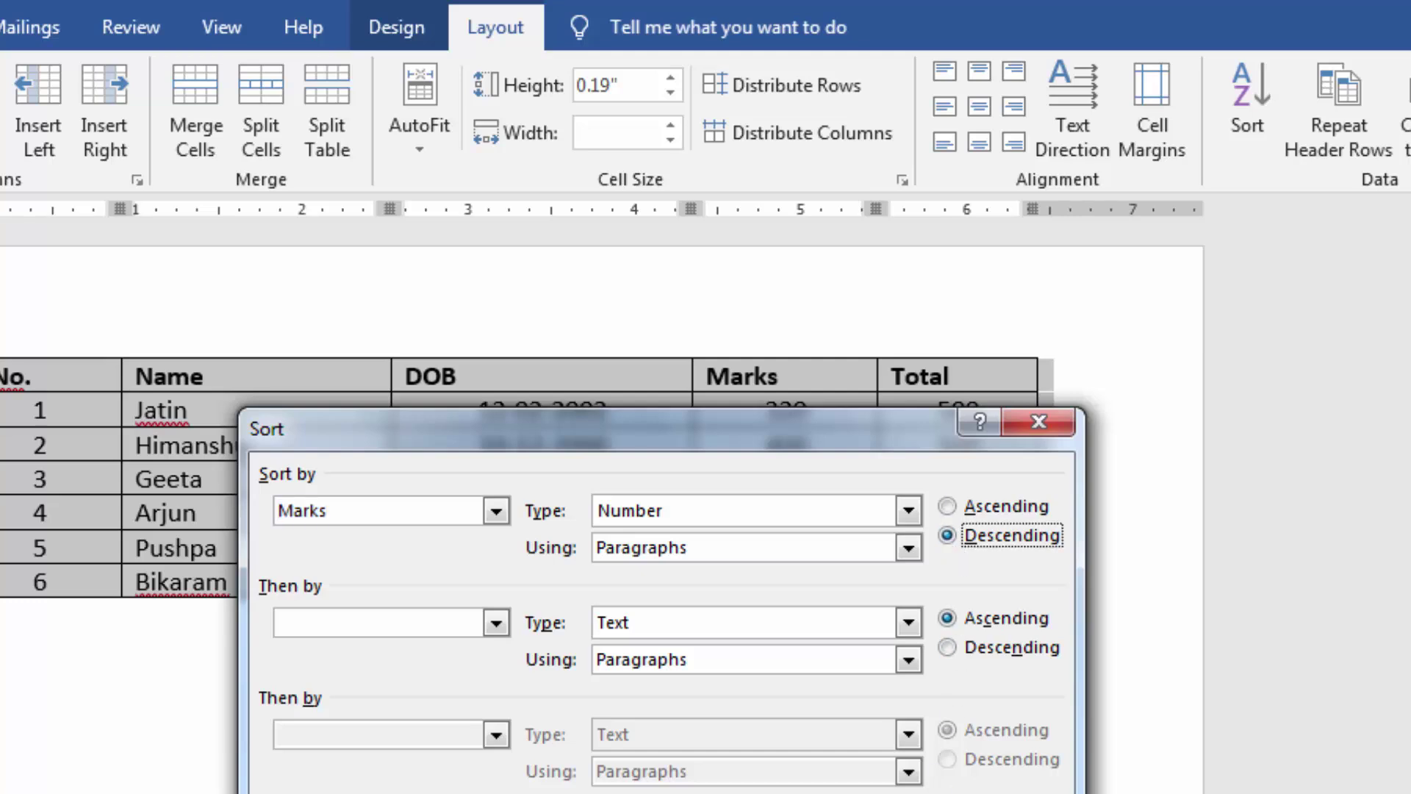
{"action": "key", "text": "Return"}
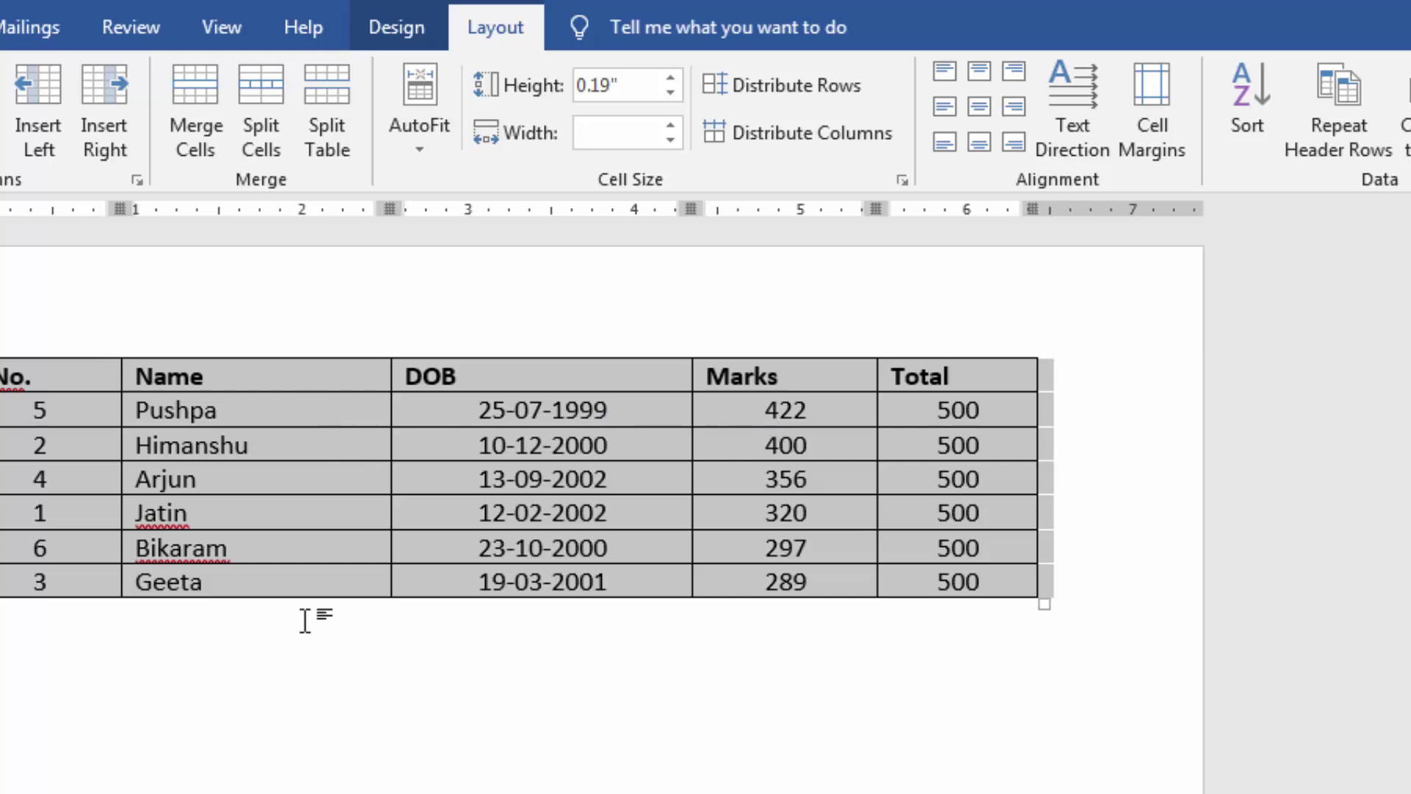
{"action": "left_click", "coordinate": [1247, 111]}
Step: Sort the marks table by Name in ascending A-to-Z order
{"action": "left_click", "coordinate": [496, 510]}
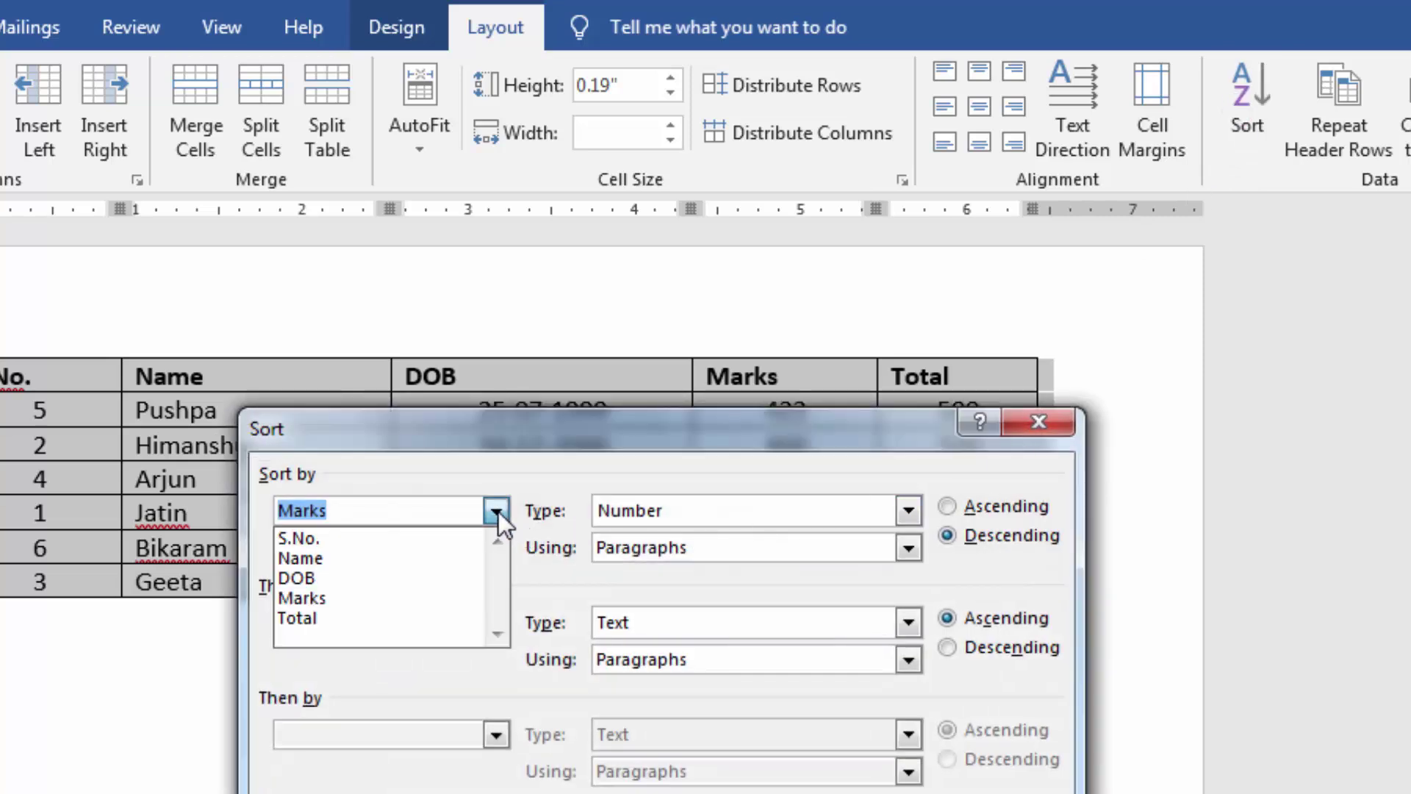
{"action": "left_click", "coordinate": [385, 562]}
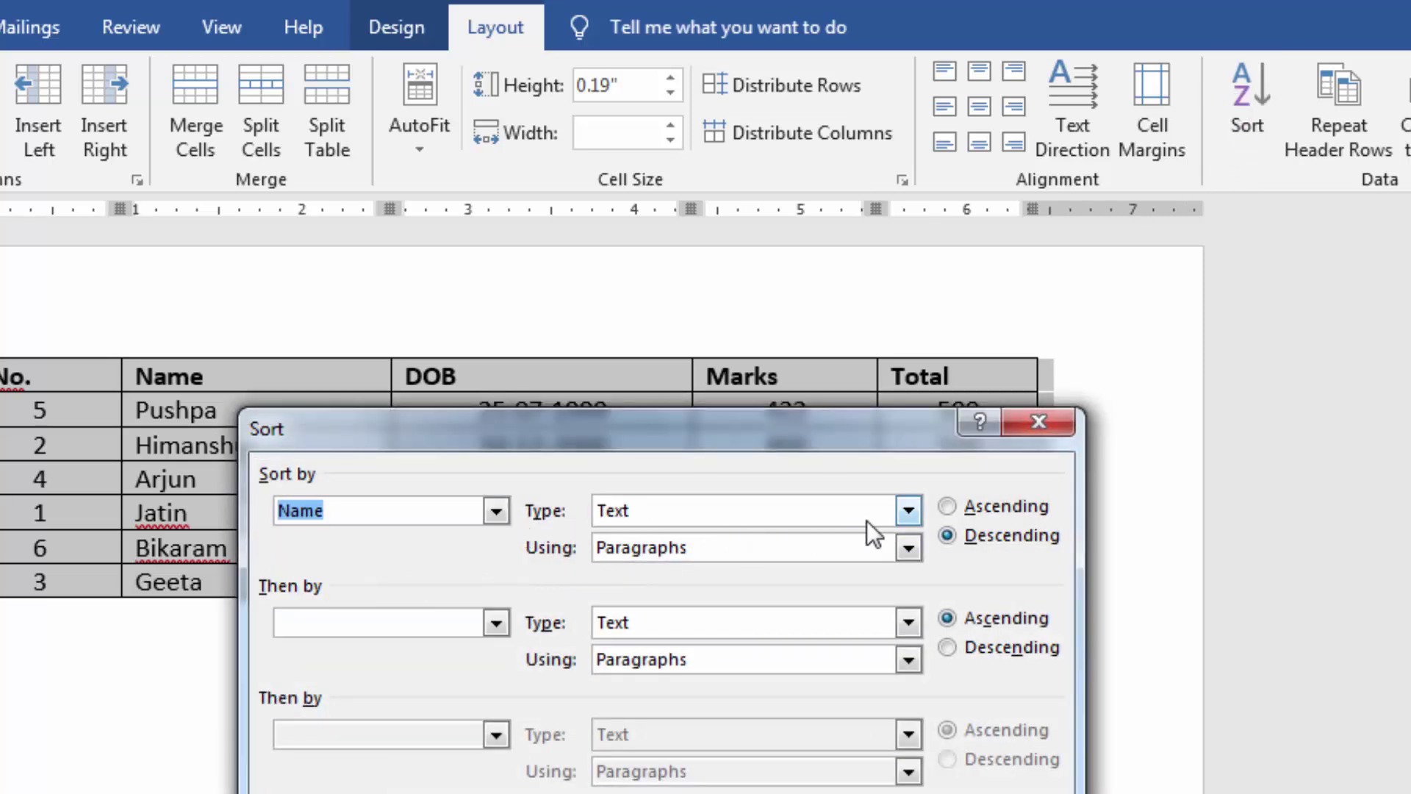
{"action": "left_click", "coordinate": [947, 509]}
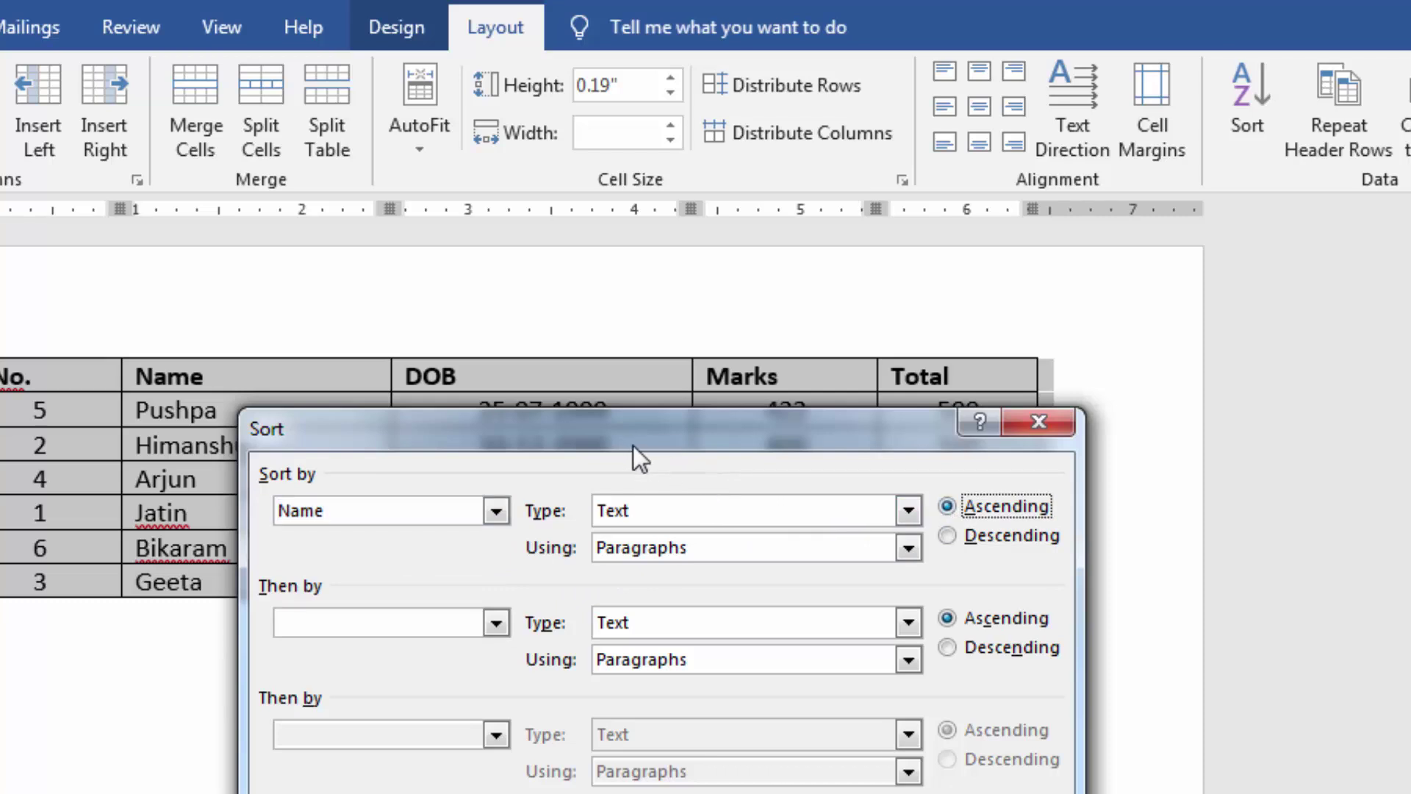
{"action": "left_click_drag", "start_coordinate": [629, 441], "coordinate": [780, 325]}
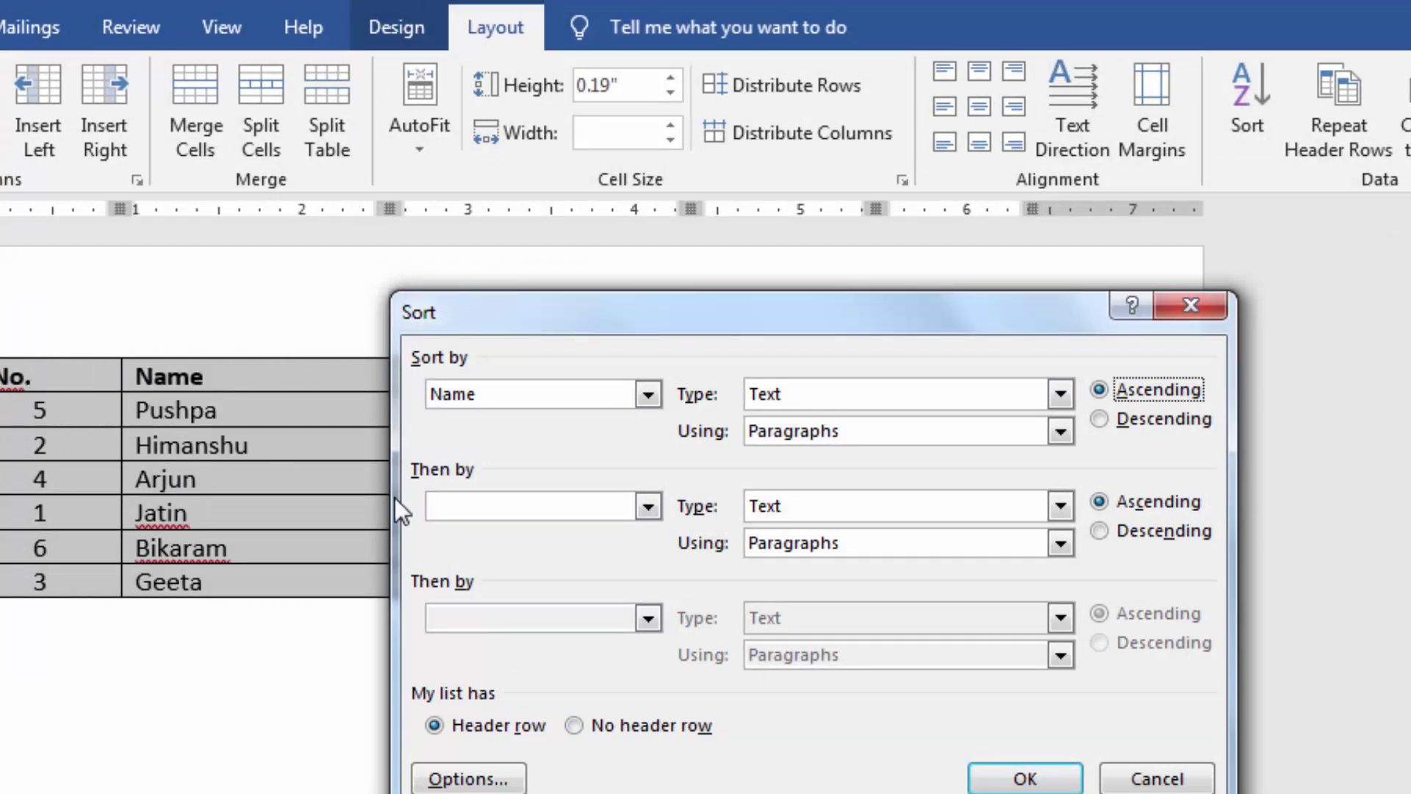
{"action": "left_click", "coordinate": [1047, 777]}
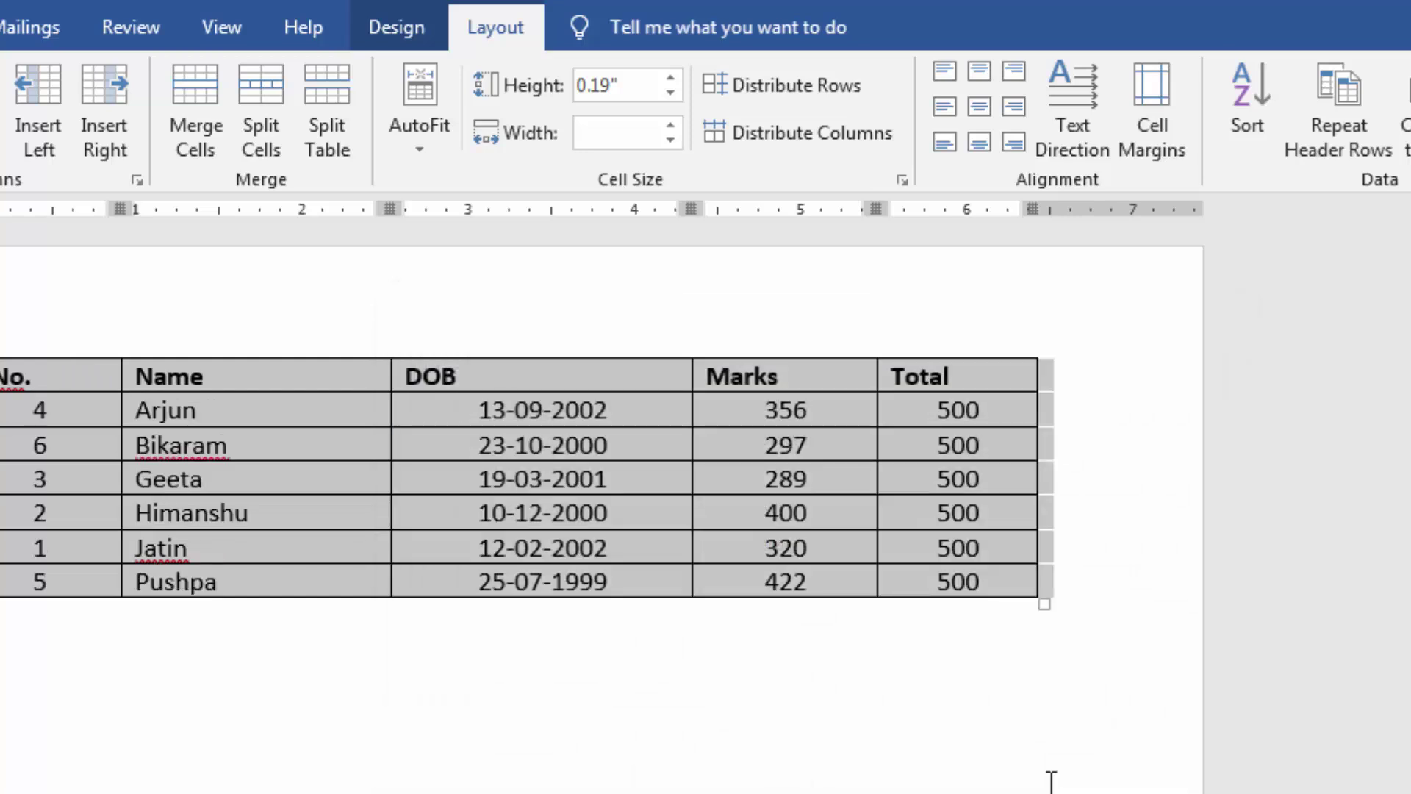
{"action": "left_click", "coordinate": [266, 413]}
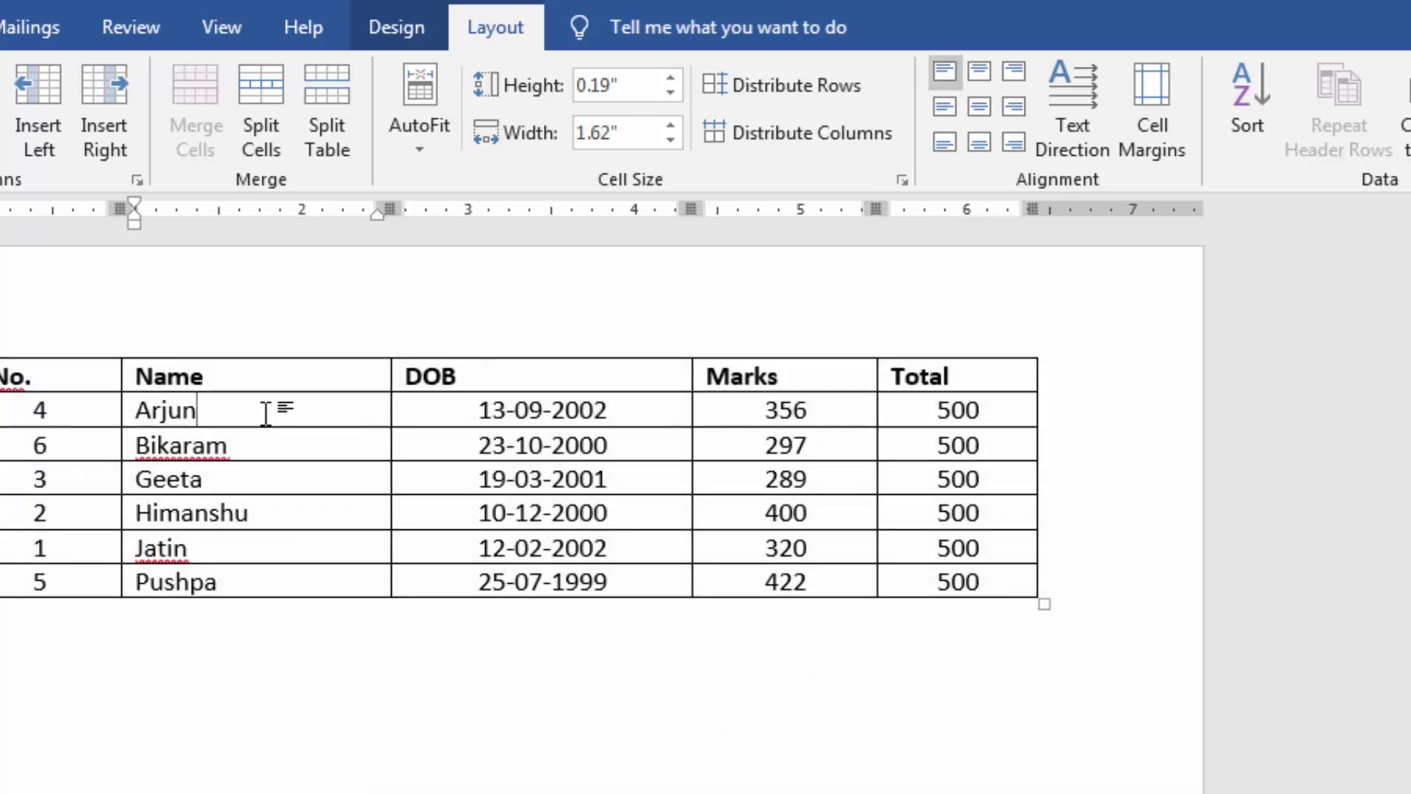
Step: Check the sorted rows from Arjun down to Pushpa, whose marks show 422
{"action": "left_click", "coordinate": [258, 442]}
{"action": "left_click", "coordinate": [255, 479]}
{"action": "left_click", "coordinate": [255, 512]}
{"action": "left_click", "coordinate": [203, 412]}
{"action": "left_click", "coordinate": [151, 583]}
{"action": "left_click", "coordinate": [107, 582]}
{"action": "left_click", "coordinate": [762, 586]}
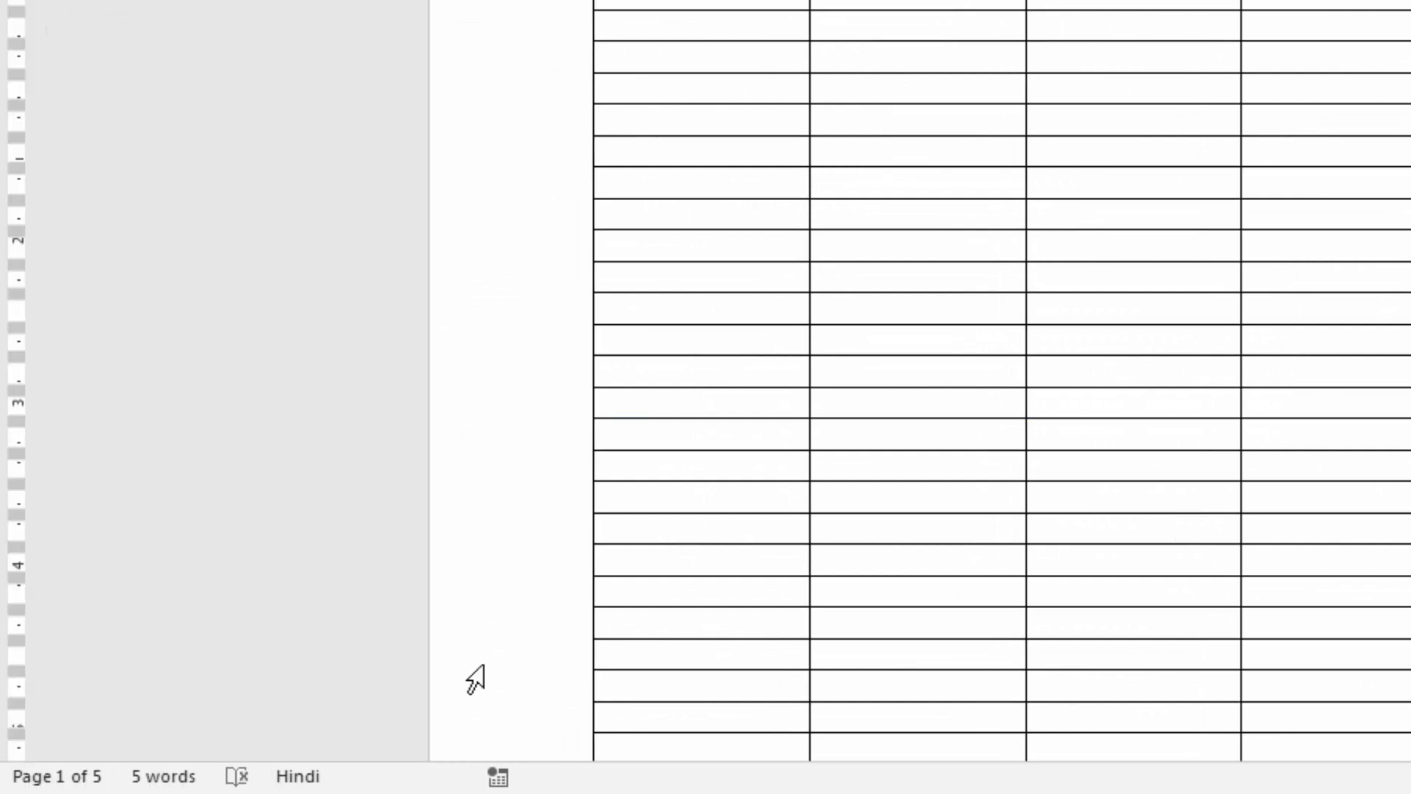
Step: Scroll down to the long blank employee table and select its top rows
{"action": "scroll", "coordinate": [776, 88], "scroll_direction": "down", "scroll_amount": 3}
{"action": "scroll", "coordinate": [778, 132], "scroll_direction": "down", "scroll_amount": 3}
{"action": "scroll", "coordinate": [781, 165], "scroll_direction": "down", "scroll_amount": 4}
{"action": "scroll", "coordinate": [782, 165], "scroll_direction": "down", "scroll_amount": 3}
{"action": "scroll", "coordinate": [781, 165], "scroll_direction": "down", "scroll_amount": 2}
{"action": "scroll", "coordinate": [781, 165], "scroll_direction": "down", "scroll_amount": 2}
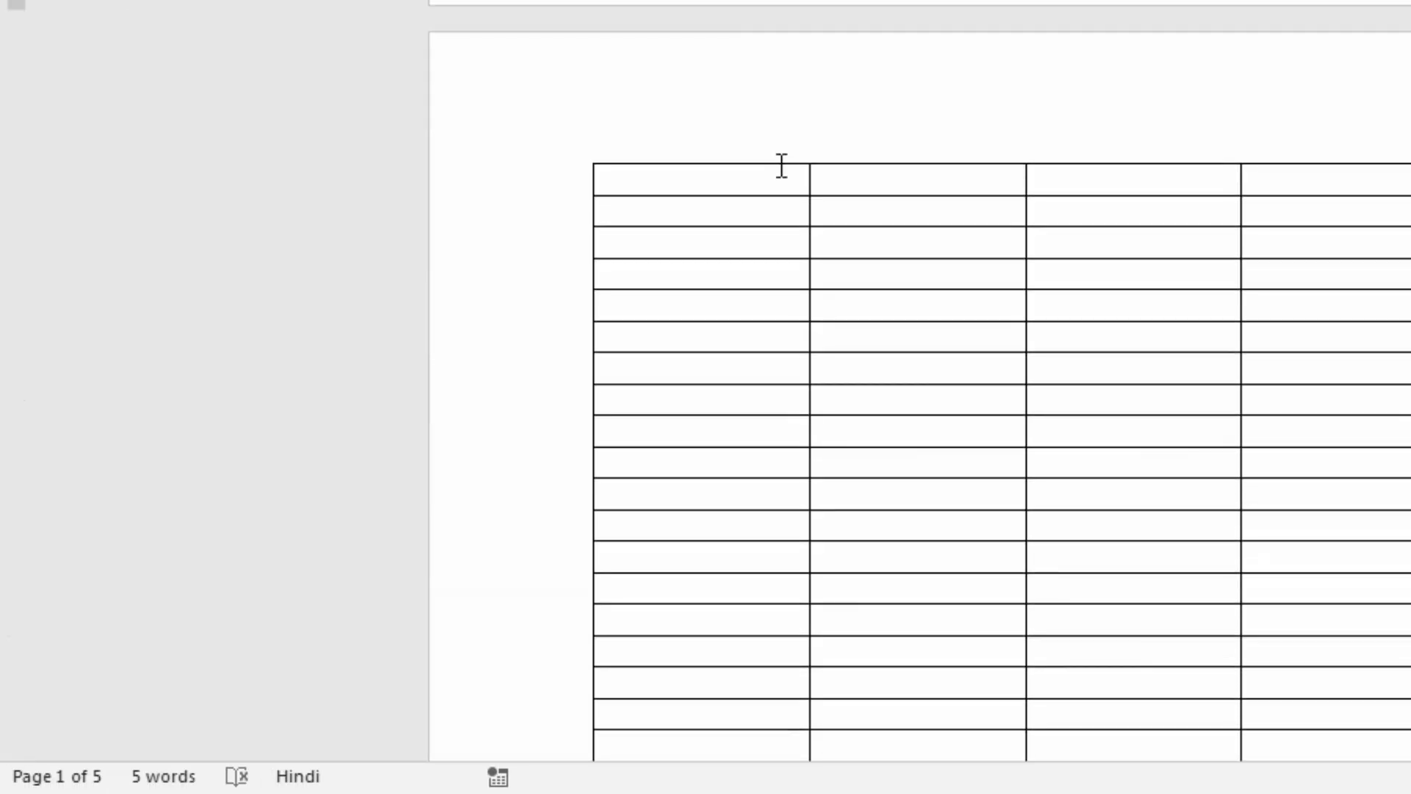
{"action": "scroll", "coordinate": [782, 166], "scroll_direction": "down", "scroll_amount": 2}
{"action": "scroll", "coordinate": [781, 166], "scroll_direction": "down", "scroll_amount": 2}
{"action": "scroll", "coordinate": [781, 165], "scroll_direction": "down", "scroll_amount": 2}
{"action": "scroll", "coordinate": [781, 166], "scroll_direction": "down", "scroll_amount": 3}
{"action": "scroll", "coordinate": [781, 165], "scroll_direction": "down", "scroll_amount": 3}
{"action": "scroll", "coordinate": [781, 165], "scroll_direction": "down", "scroll_amount": 2}
{"action": "scroll", "coordinate": [781, 165], "scroll_direction": "down", "scroll_amount": 1}
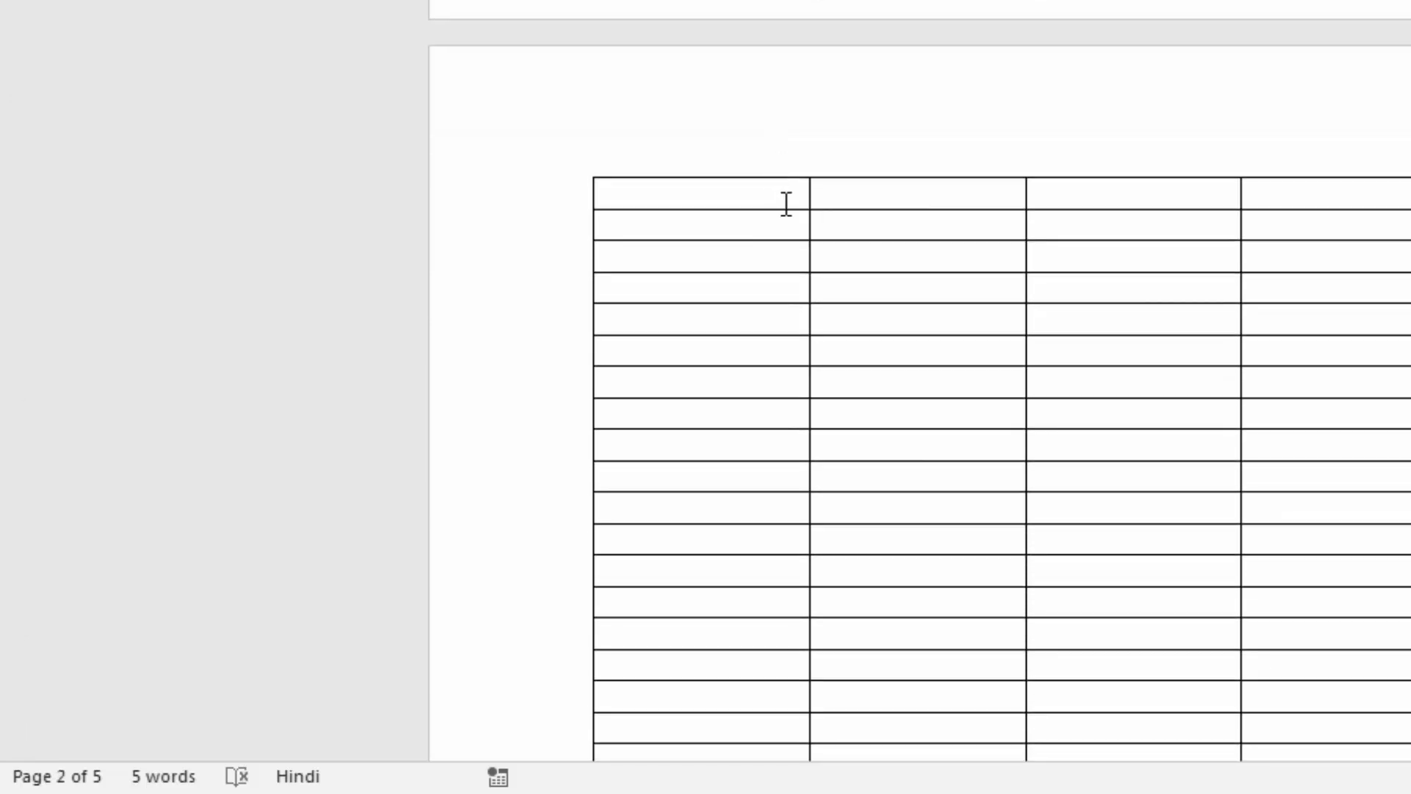
{"action": "left_click_drag", "start_coordinate": [777, 198], "coordinate": [1396, 573]}
{"action": "left_click", "coordinate": [617, 191]}
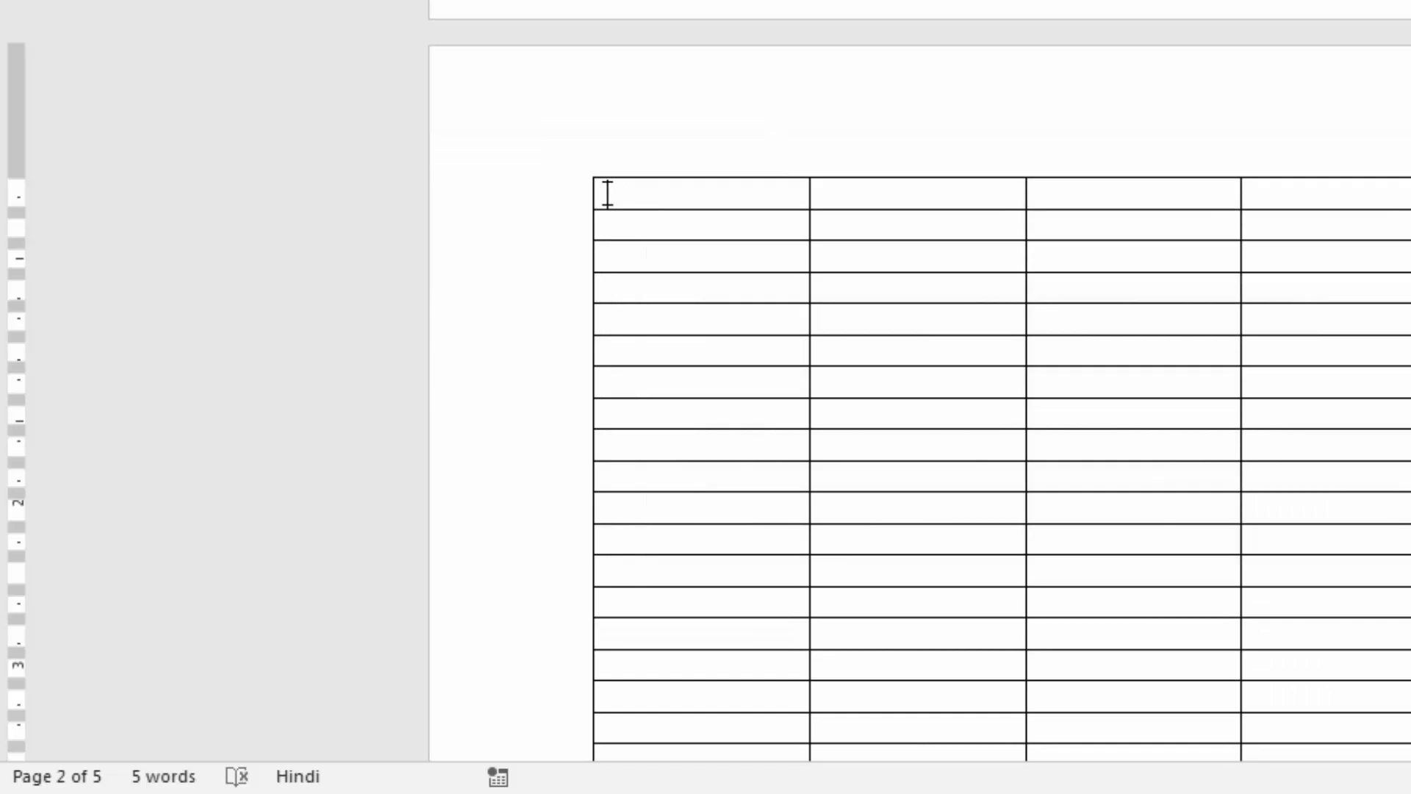
{"action": "left_click_drag", "start_coordinate": [667, 194], "coordinate": [1222, 285]}
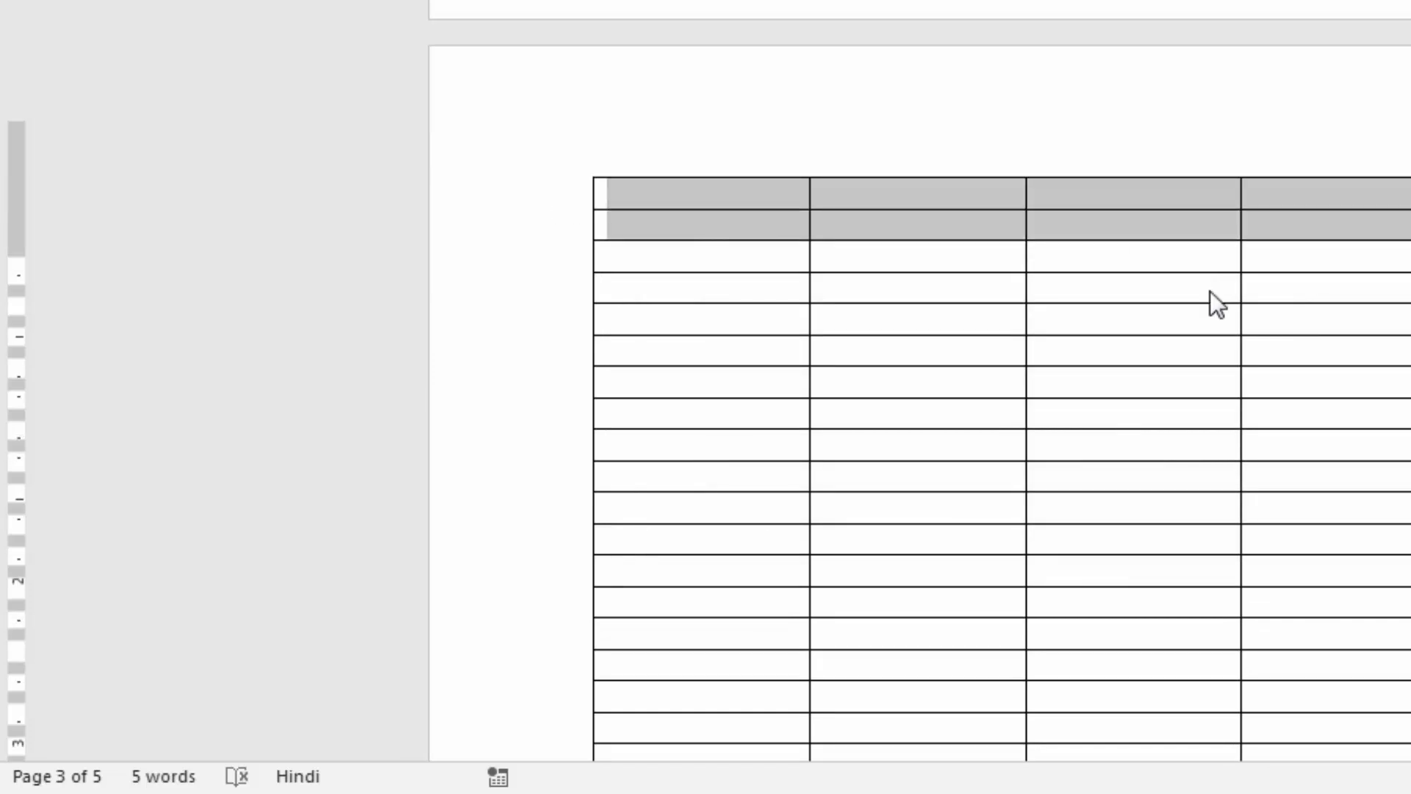
{"action": "scroll", "coordinate": [1211, 289], "scroll_direction": "down", "scroll_amount": 5}
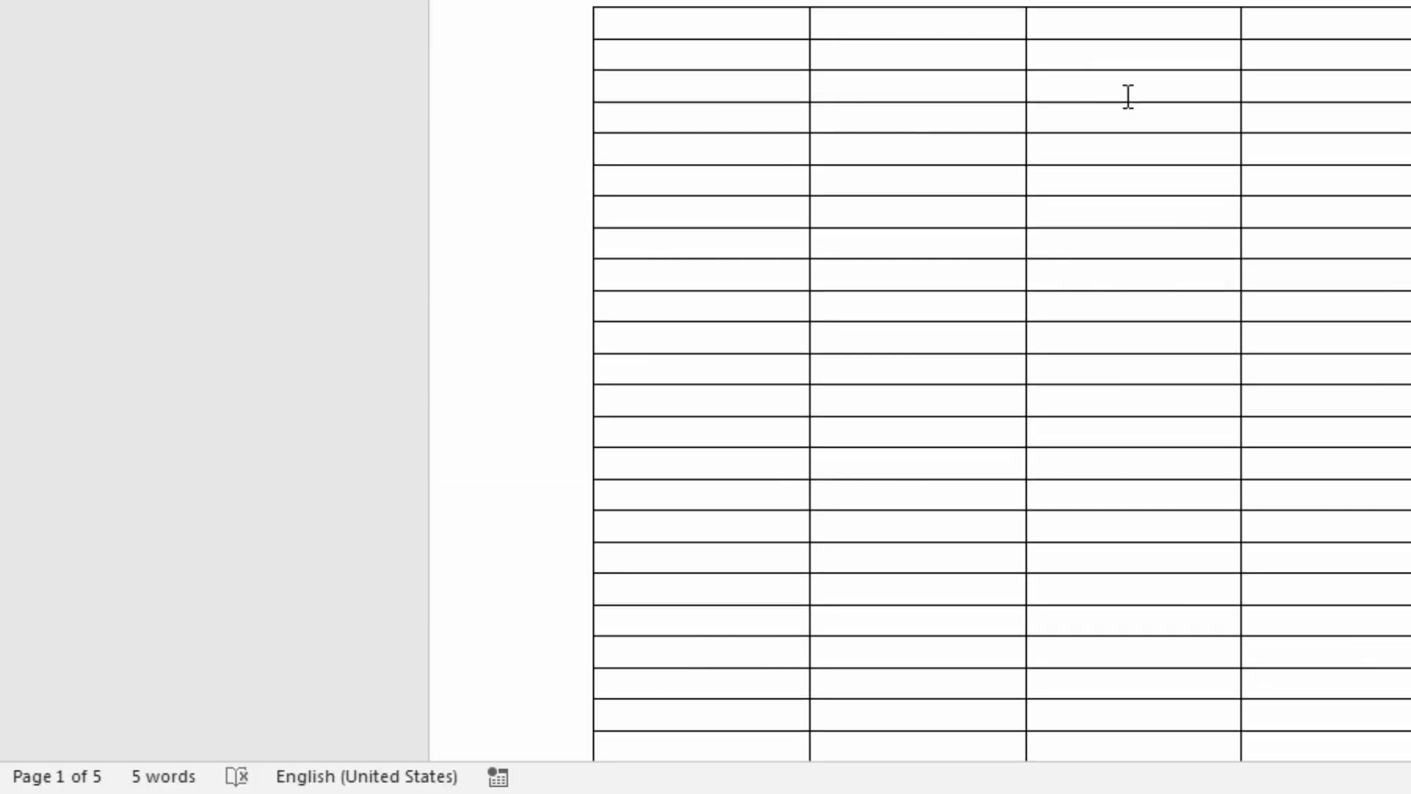
{"action": "left_click", "coordinate": [1115, 32]}
Step: Preview how the blank table prints across pages
{"action": "scroll", "coordinate": [1112, 174], "scroll_direction": "up", "scroll_amount": 5}
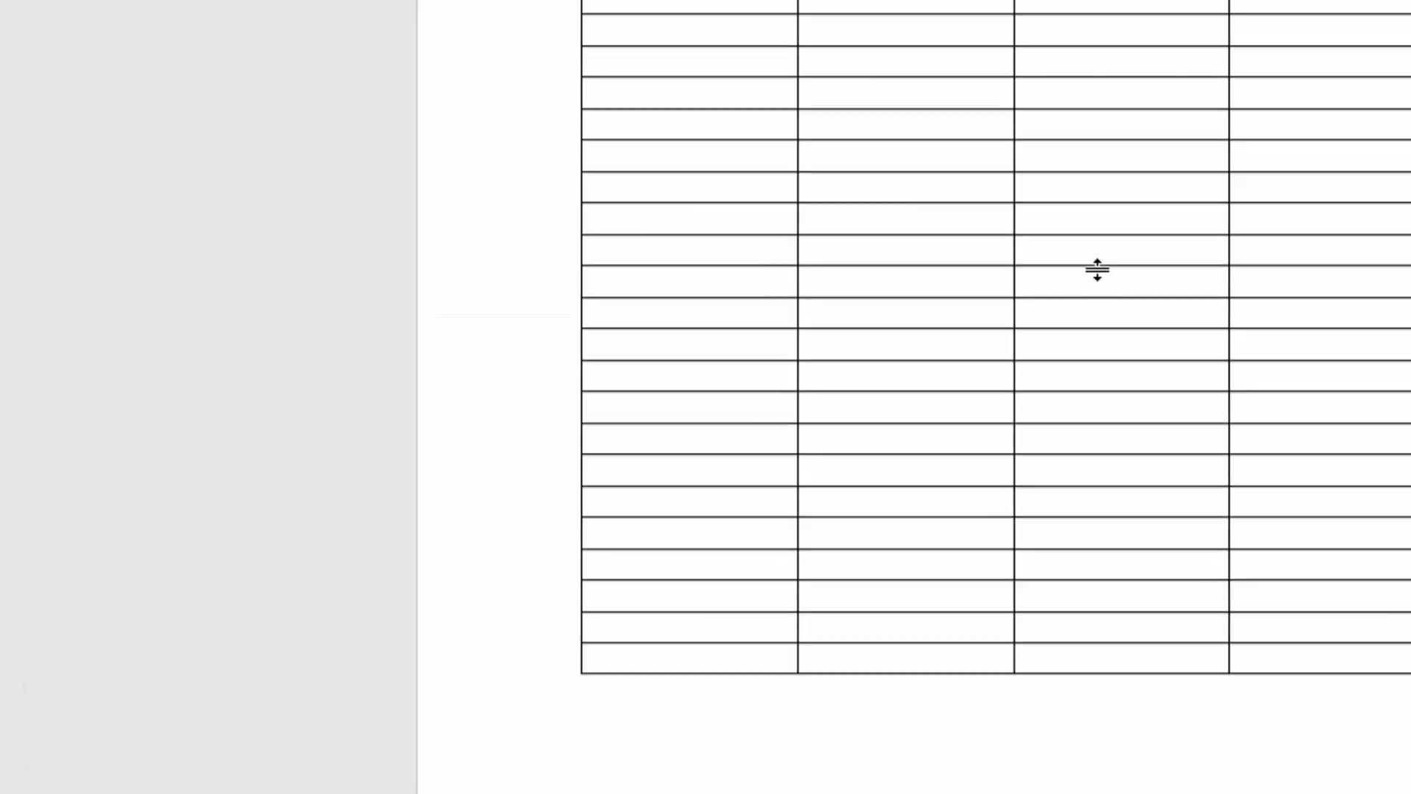
{"action": "scroll", "coordinate": [1067, 538], "scroll_direction": "up", "scroll_amount": 5}
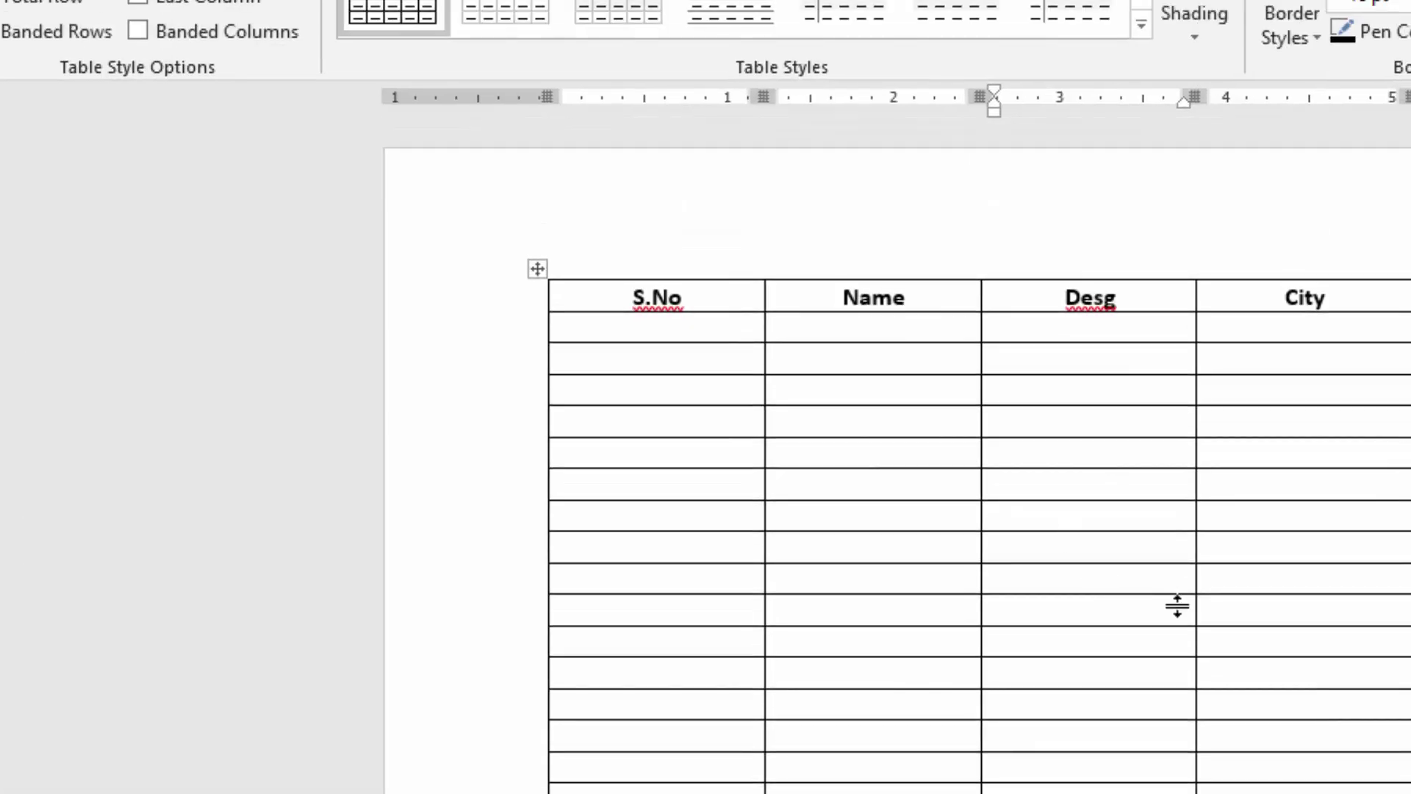
{"action": "key", "text": "ctrl+p"}
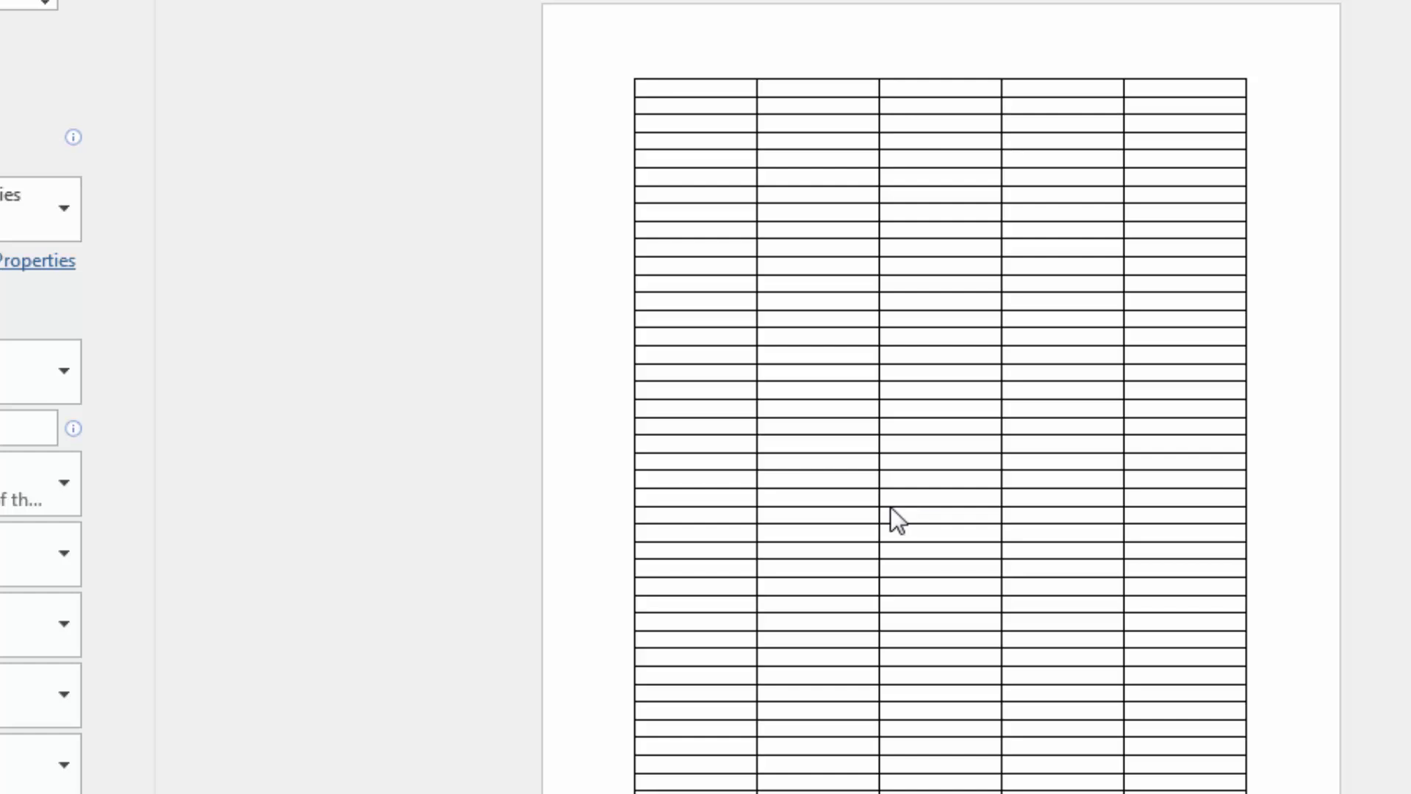
{"action": "key", "text": "Escape"}
Step: Select the S.No, Name, Desg, City and Salary header row from the left margin
{"action": "scroll", "coordinate": [889, 506], "scroll_direction": "up", "scroll_amount": 5}
{"action": "scroll", "coordinate": [890, 506], "scroll_direction": "up", "scroll_amount": 5}
{"action": "scroll", "coordinate": [889, 506], "scroll_direction": "up", "scroll_amount": 2}
{"action": "scroll", "coordinate": [889, 506], "scroll_direction": "up", "scroll_amount": 3}
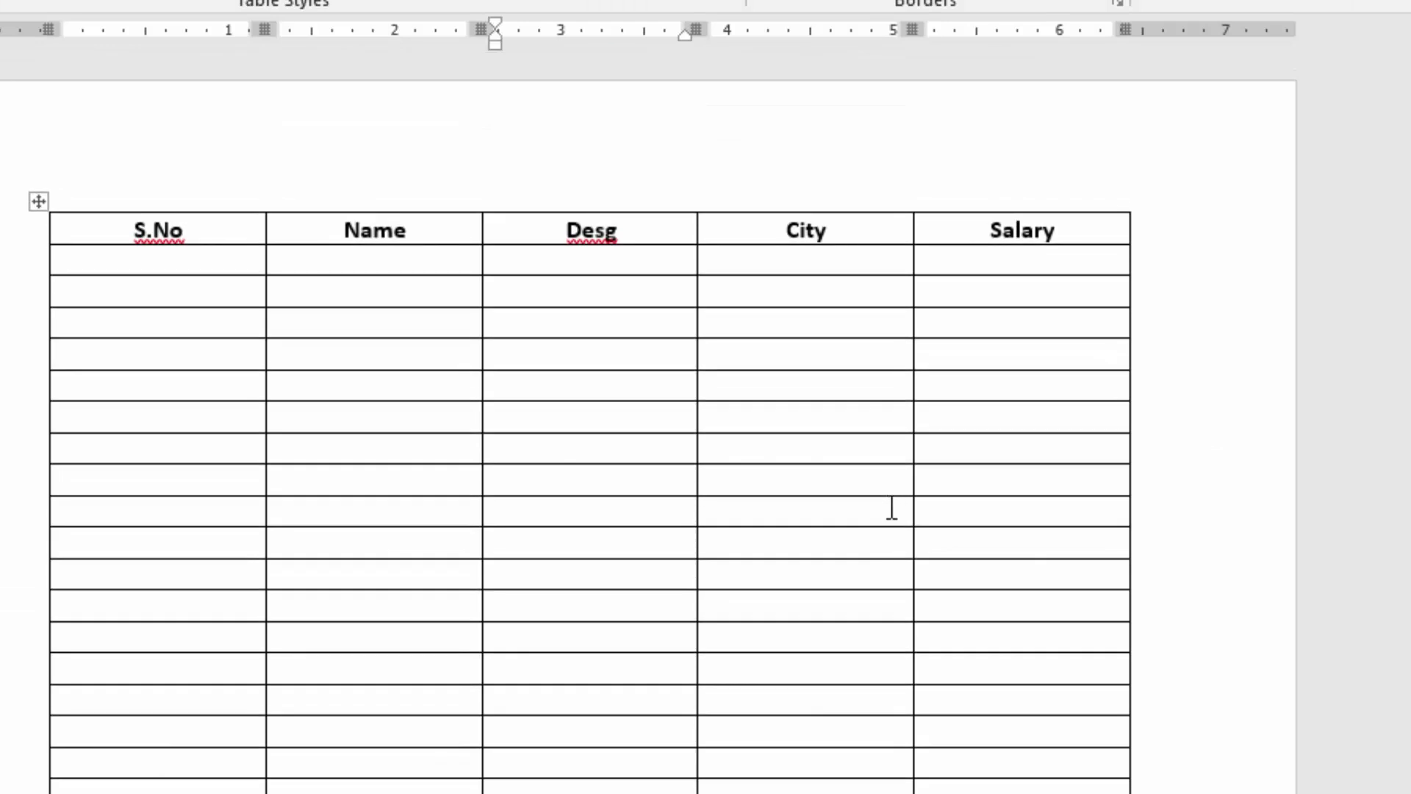
{"action": "left_click", "coordinate": [314, 237]}
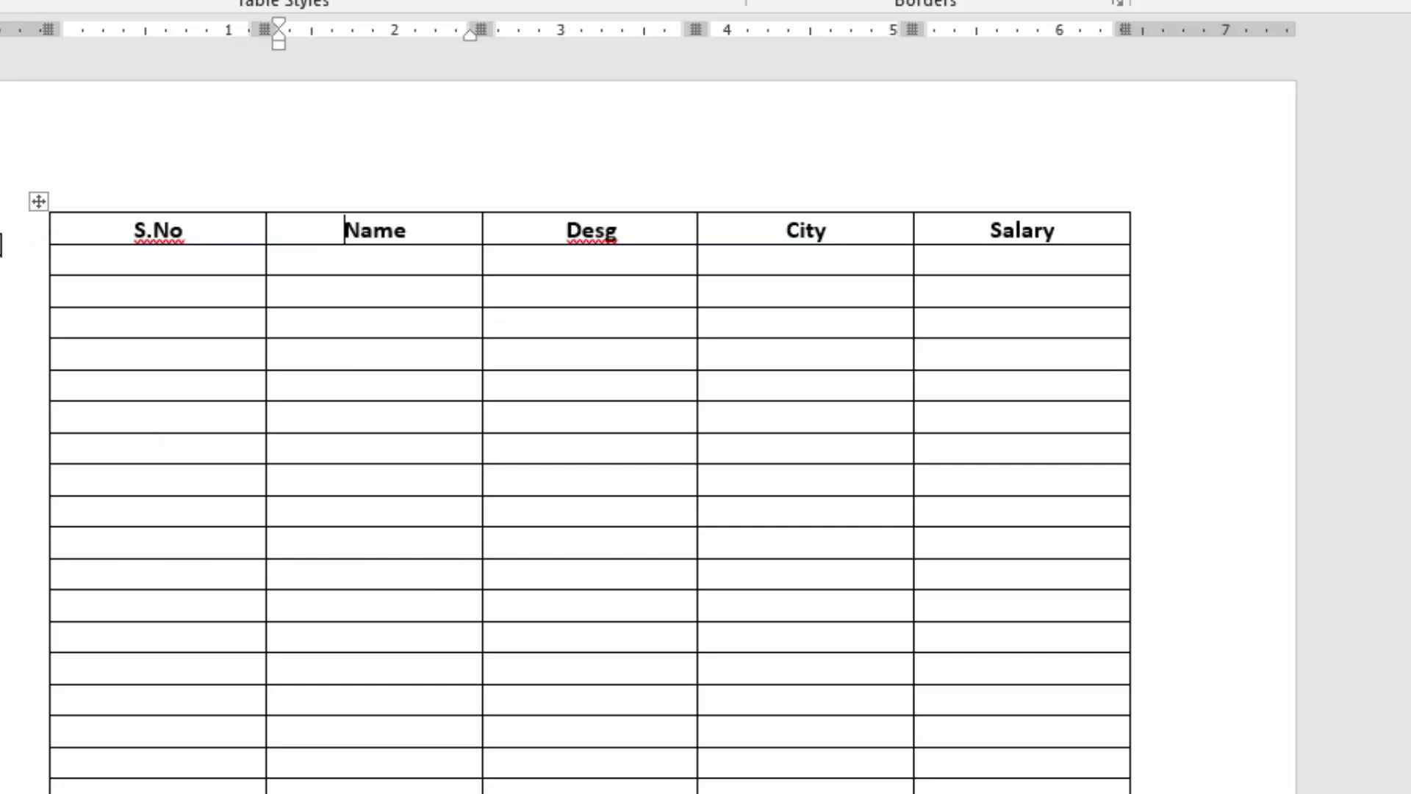
{"action": "left_click", "coordinate": [1, 235]}
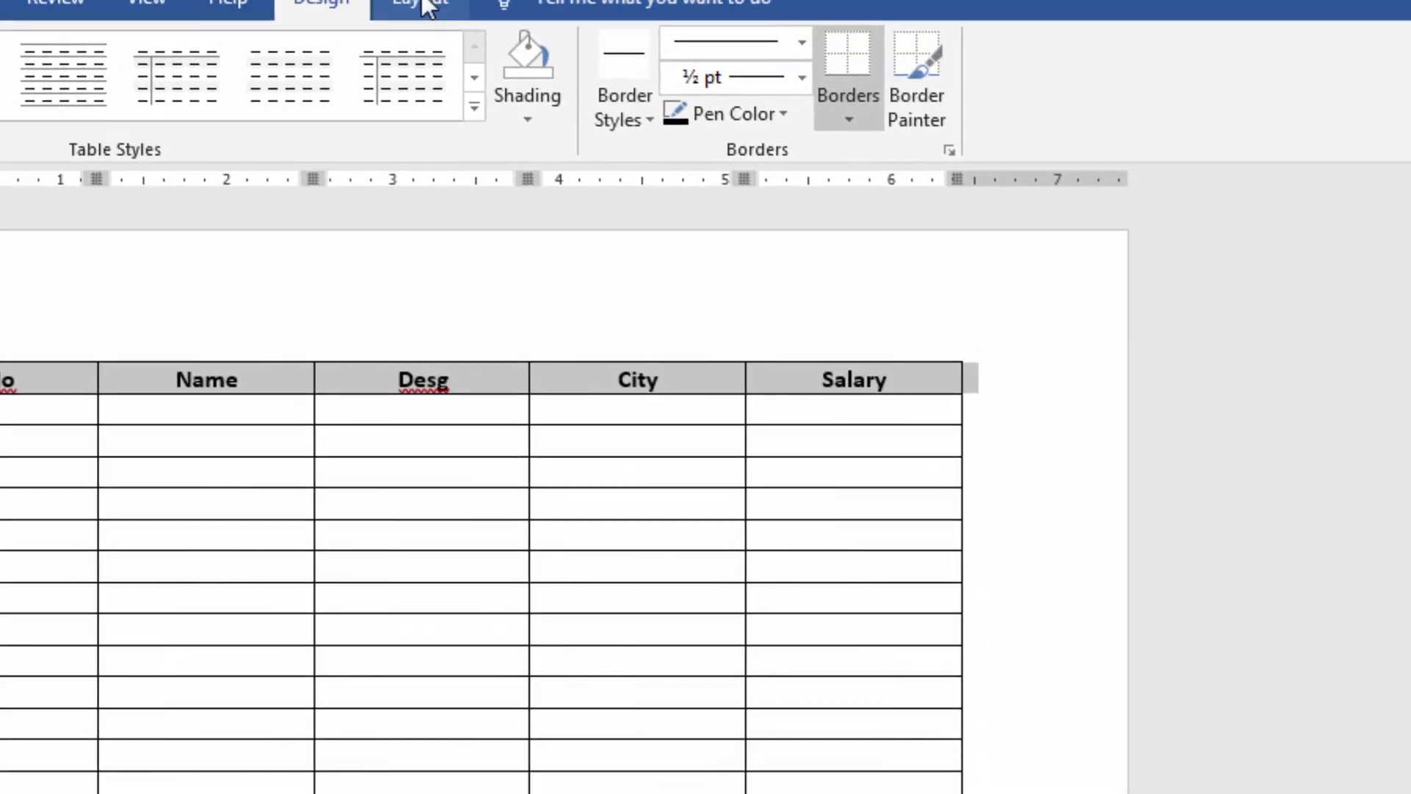
Step: Turn on Repeat Header Rows, confirm the header on page 2, and preview with Ctrl+P
{"action": "left_click", "coordinate": [388, 29]}
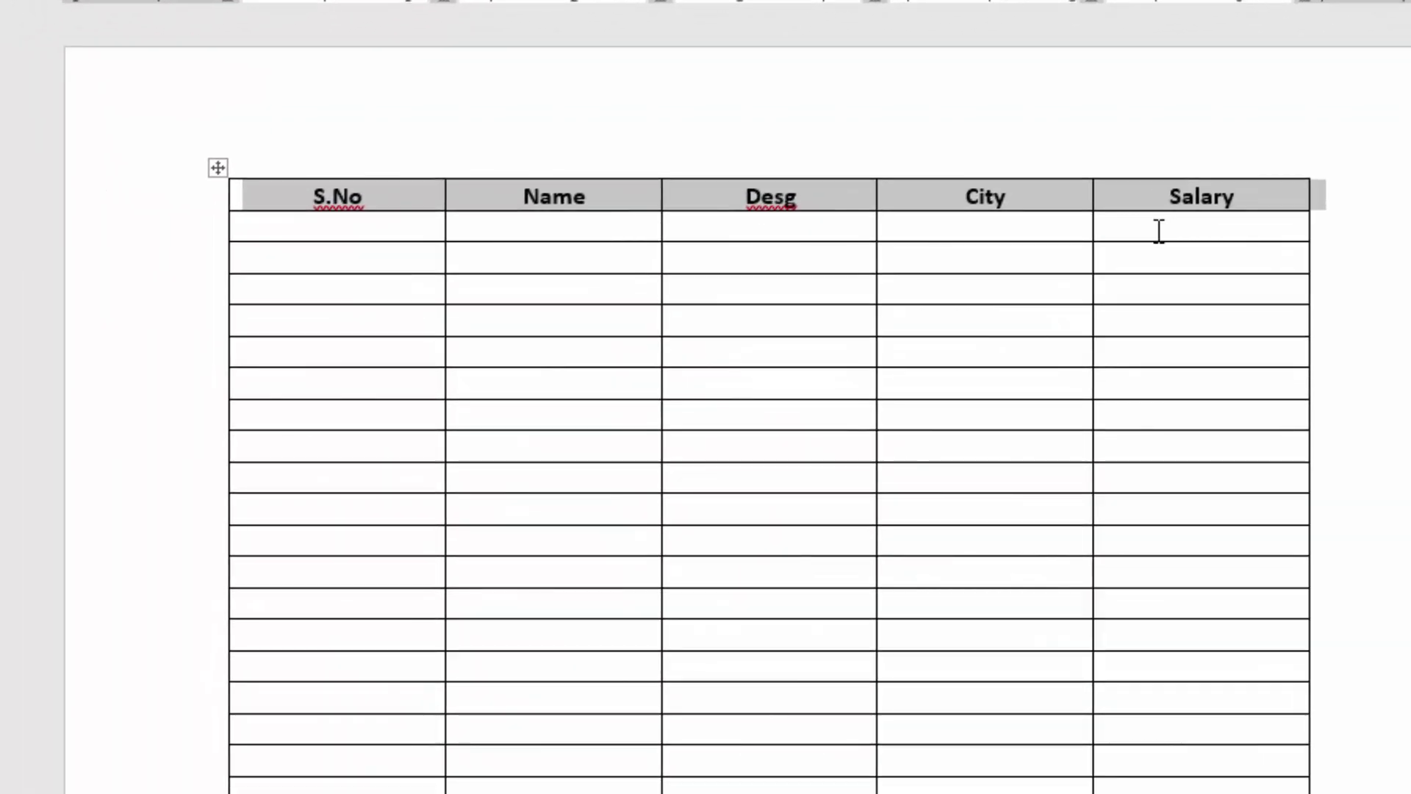
{"action": "left_click", "coordinate": [1133, 244]}
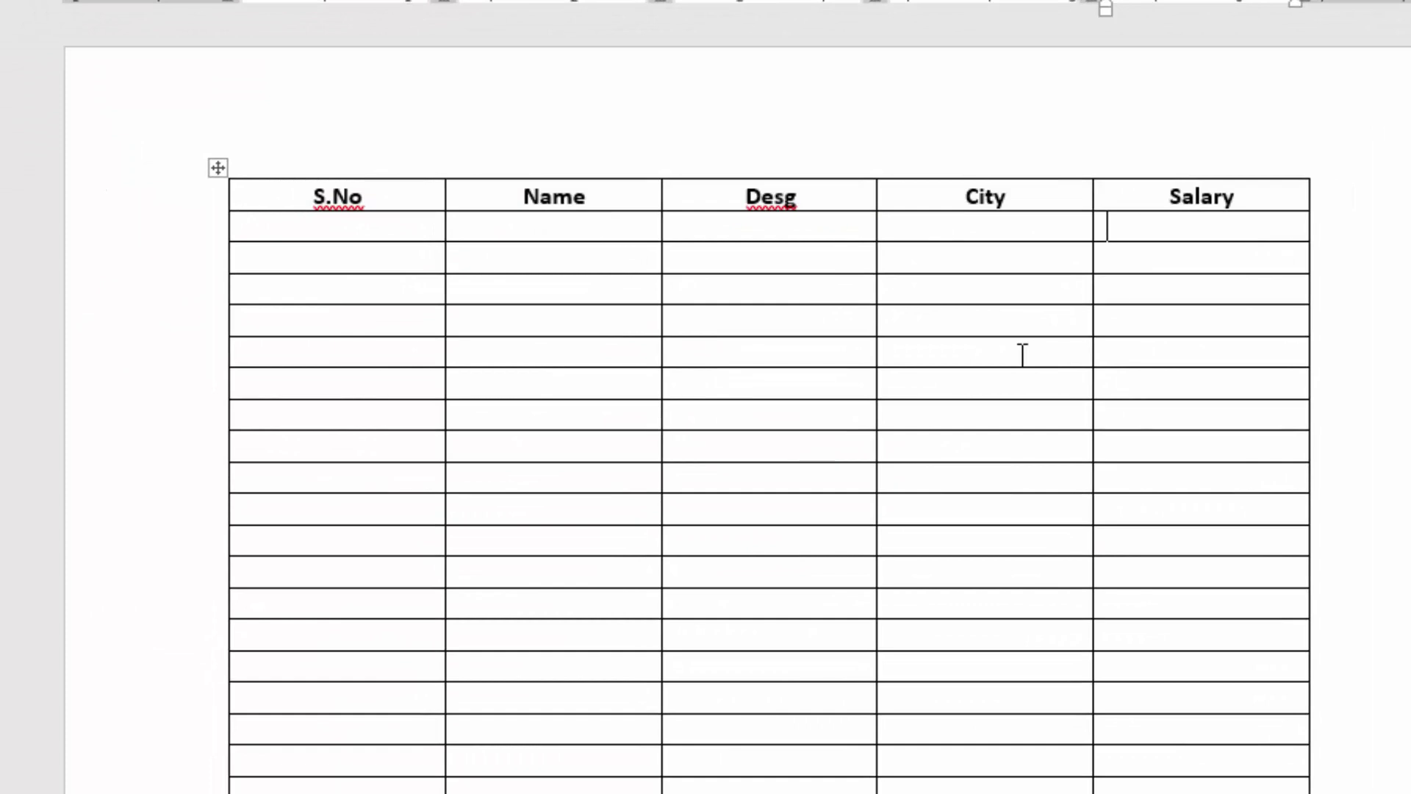
{"action": "scroll", "coordinate": [992, 374], "scroll_direction": "down", "scroll_amount": 3}
{"action": "scroll", "coordinate": [992, 374], "scroll_direction": "down", "scroll_amount": 2}
{"action": "scroll", "coordinate": [1018, 361], "scroll_direction": "down", "scroll_amount": 5}
{"action": "scroll", "coordinate": [1018, 361], "scroll_direction": "down", "scroll_amount": 1}
{"action": "scroll", "coordinate": [1018, 360], "scroll_direction": "down", "scroll_amount": 3}
{"action": "scroll", "coordinate": [1021, 363], "scroll_direction": "down", "scroll_amount": 3}
{"action": "scroll", "coordinate": [1021, 363], "scroll_direction": "down", "scroll_amount": 3}
{"action": "scroll", "coordinate": [1021, 363], "scroll_direction": "down", "scroll_amount": 6}
{"action": "scroll", "coordinate": [1018, 368], "scroll_direction": "down", "scroll_amount": 1}
{"action": "scroll", "coordinate": [1018, 368], "scroll_direction": "up", "scroll_amount": 3}
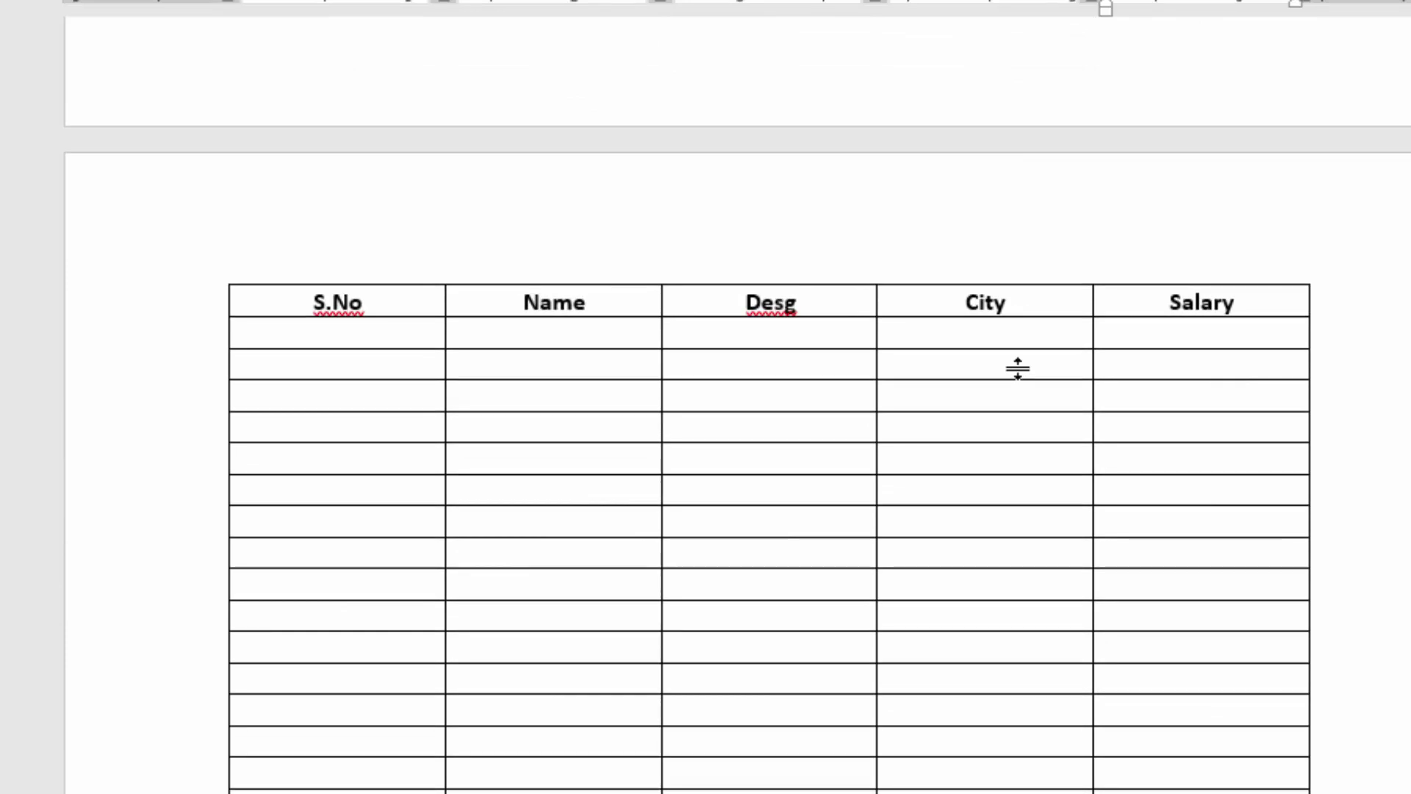
{"action": "key", "text": "ctrl+p"}
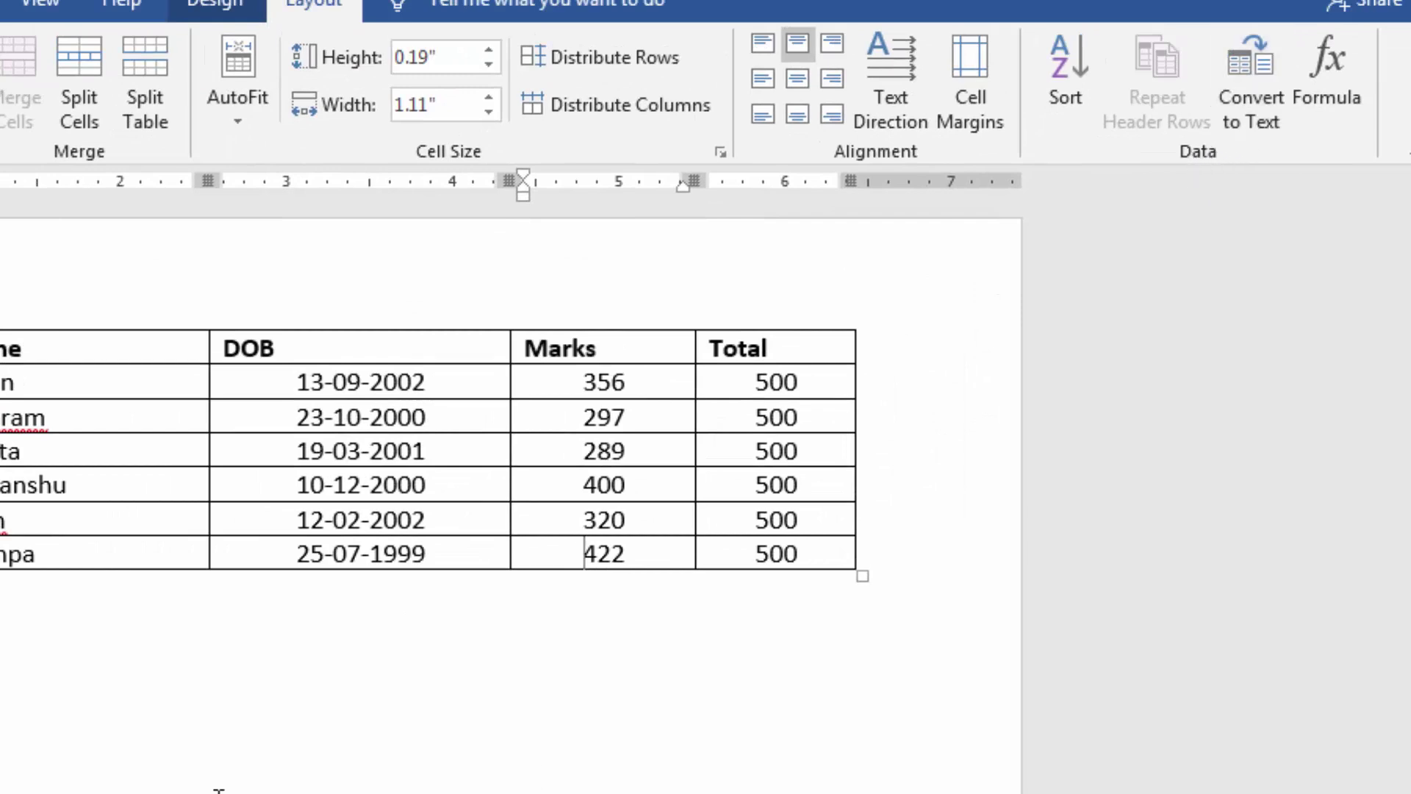
Step: Copy the student marks table and paste the duplicate on the line directly below it
{"action": "left_click", "coordinate": [42, 218]}
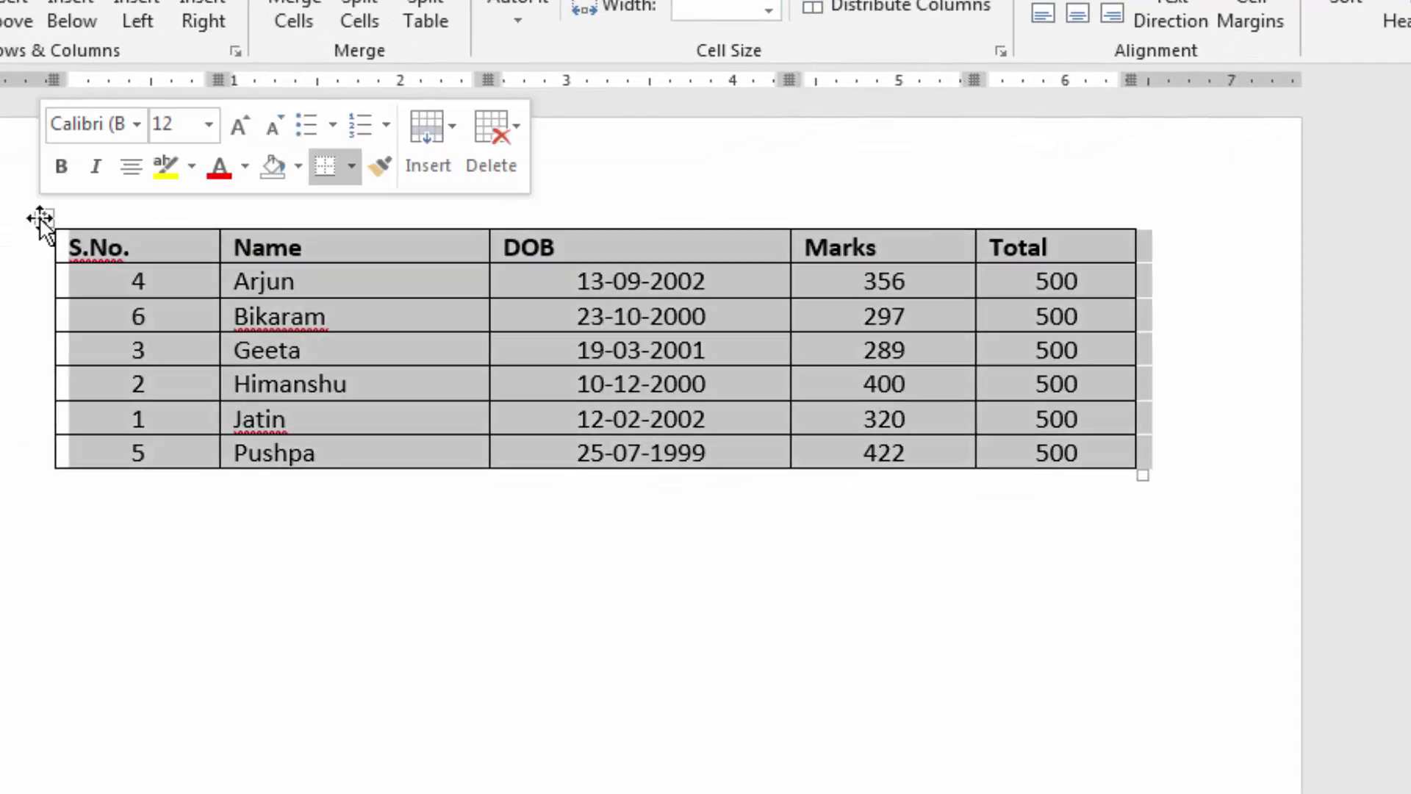
{"action": "left_click", "coordinate": [94, 576]}
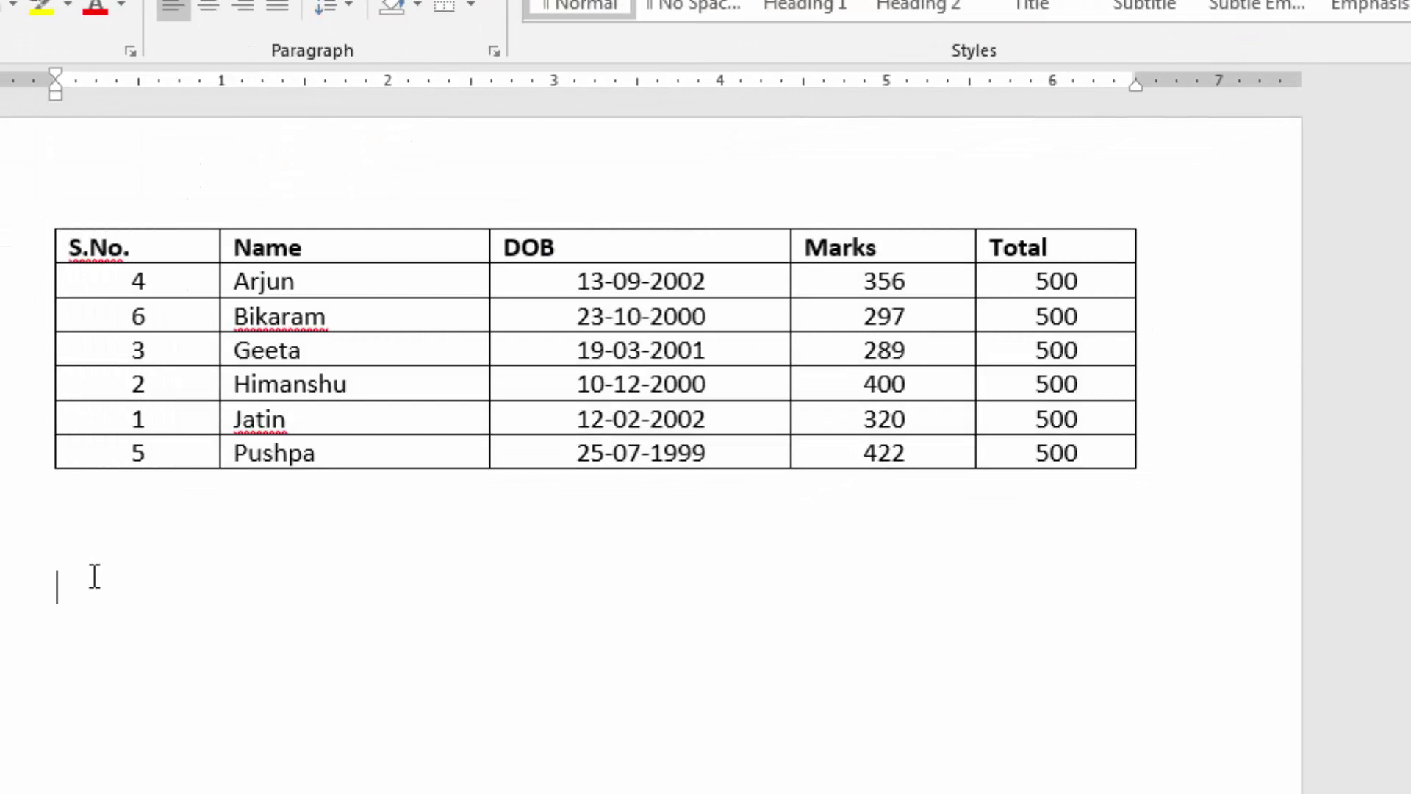
{"action": "key", "text": "BackSpace"}
{"action": "key", "text": "ctrl+v"}
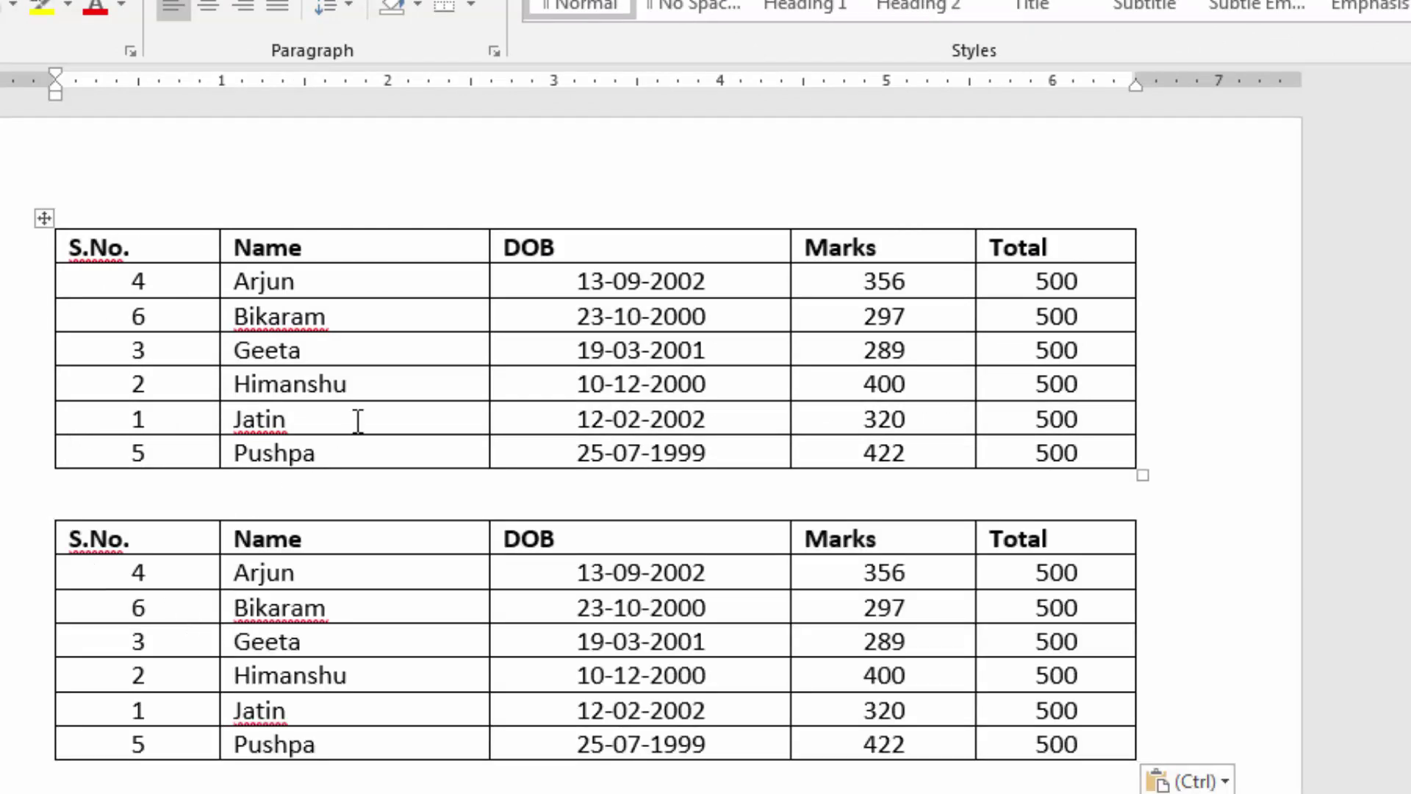
{"action": "left_click", "coordinate": [416, 323]}
{"action": "left_click", "coordinate": [409, 545]}
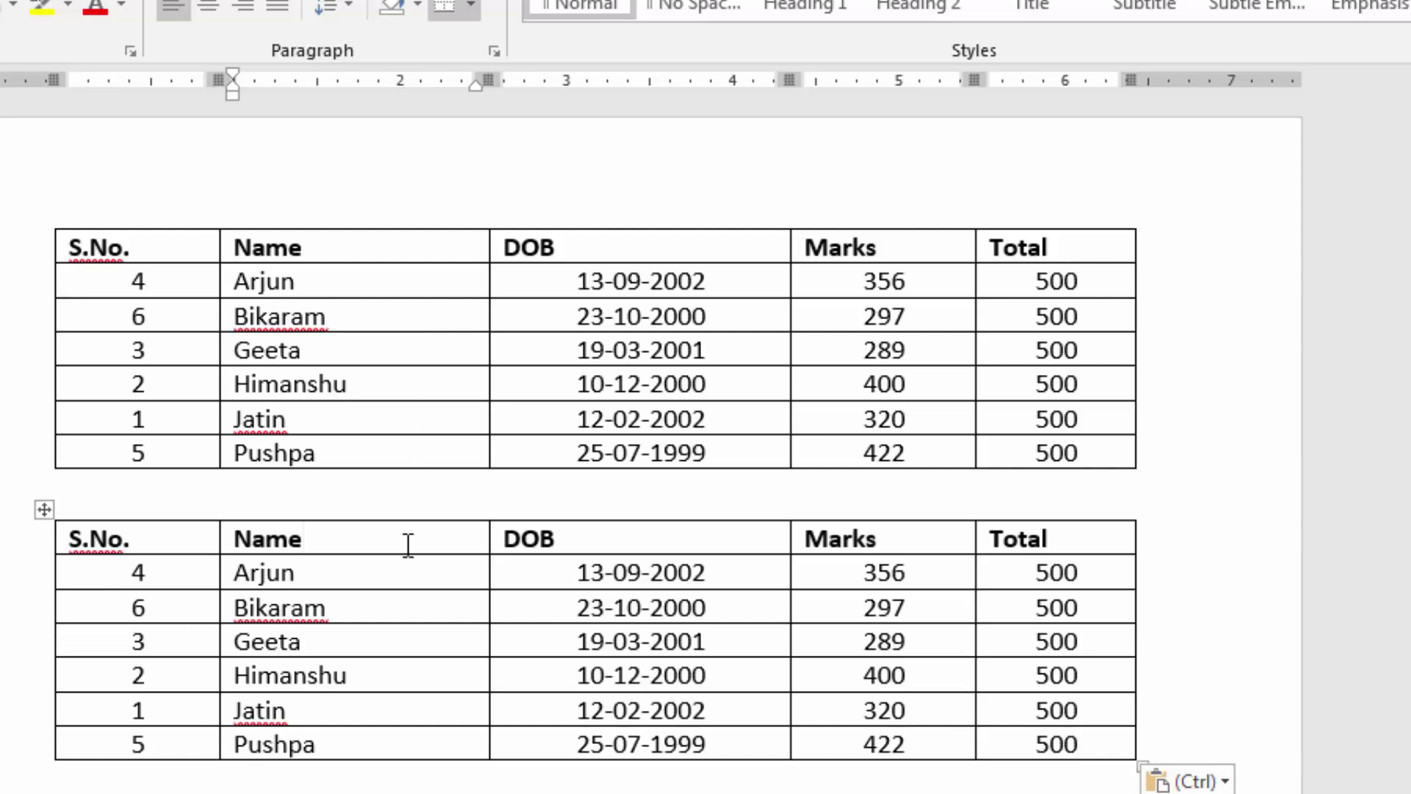
{"action": "left_click", "coordinate": [406, 571]}
Step: Convert the copied marks table to text, using tabs as the column separator
{"action": "left_click", "coordinate": [43, 507]}
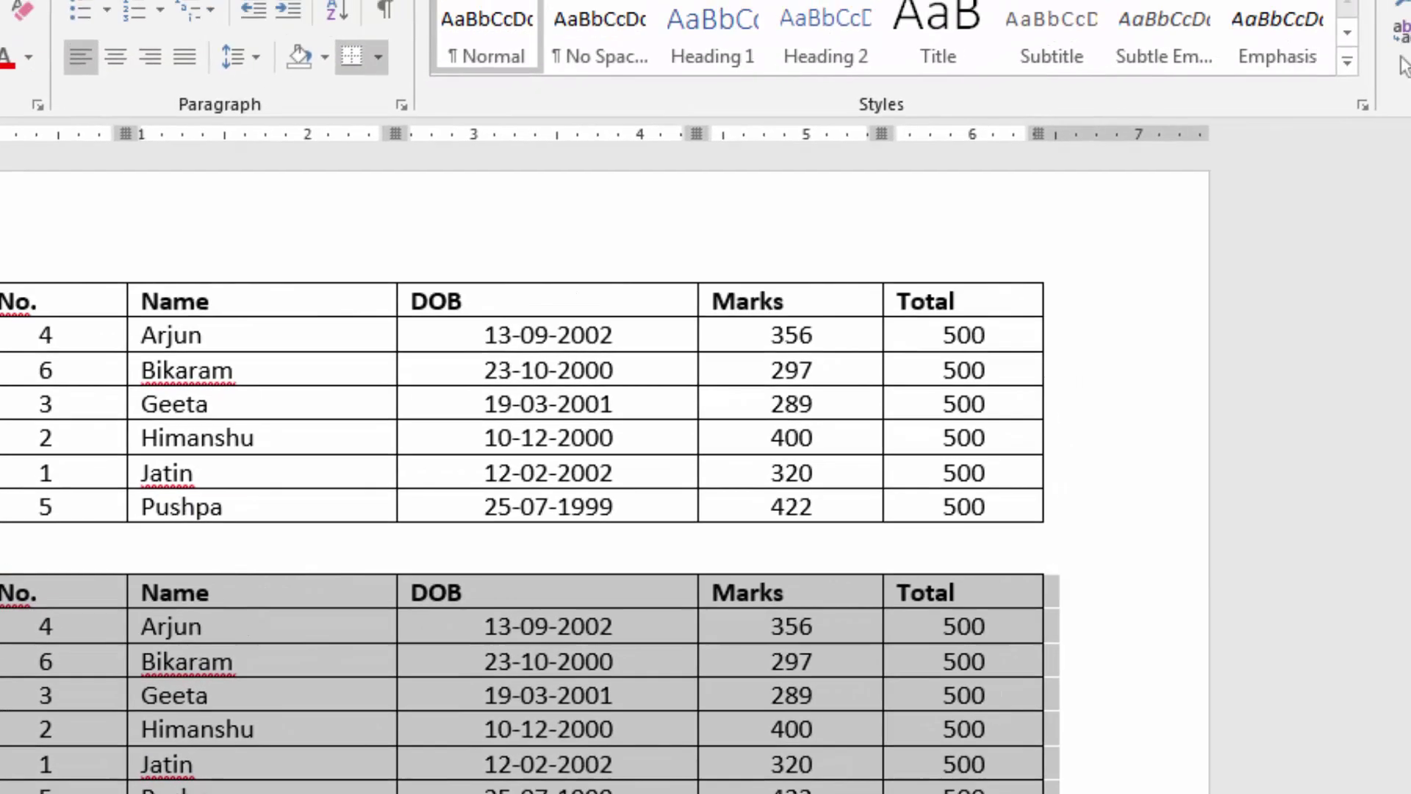
{"action": "left_click", "coordinate": [419, 3]}
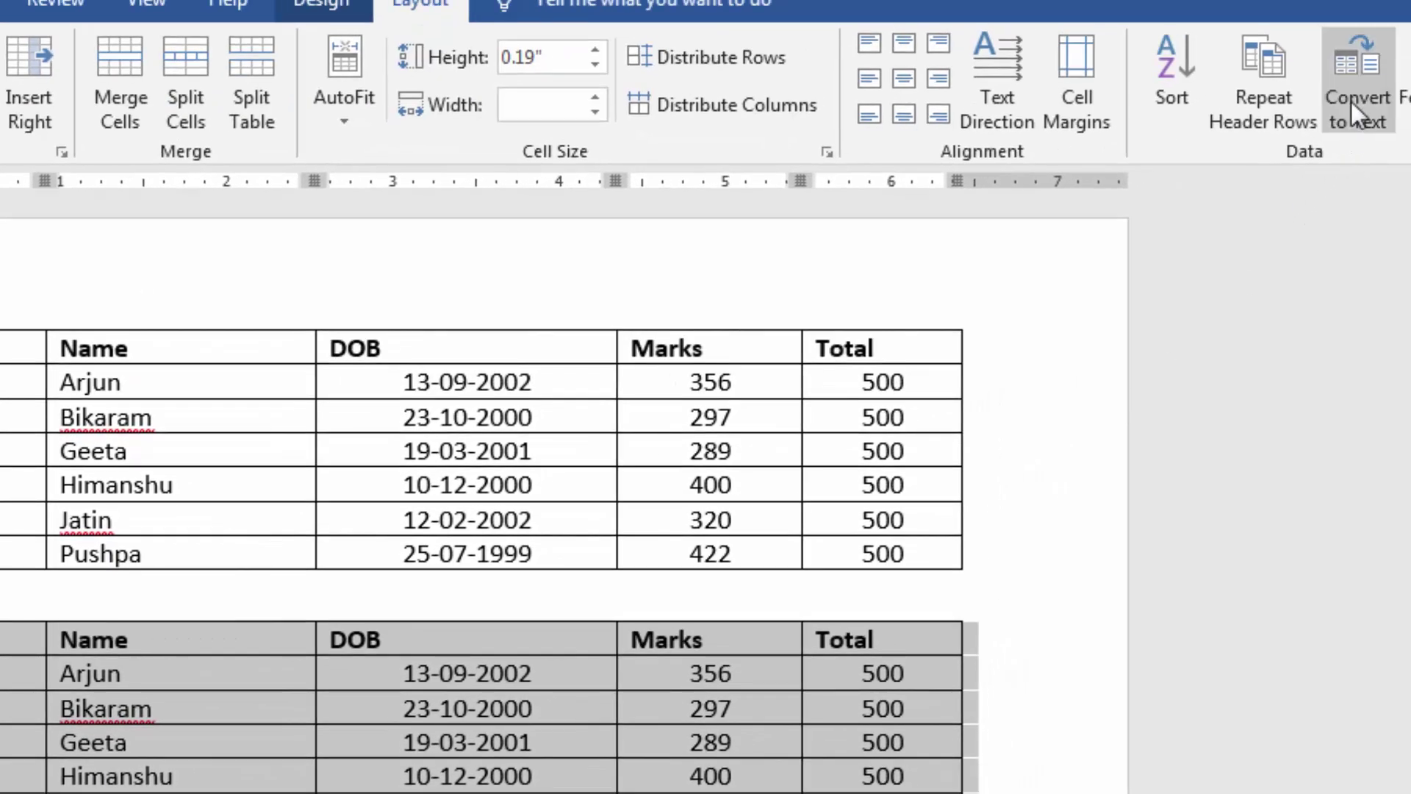
{"action": "left_click", "coordinate": [1351, 101]}
{"action": "left_click_drag", "start_coordinate": [580, 253], "coordinate": [637, 50]}
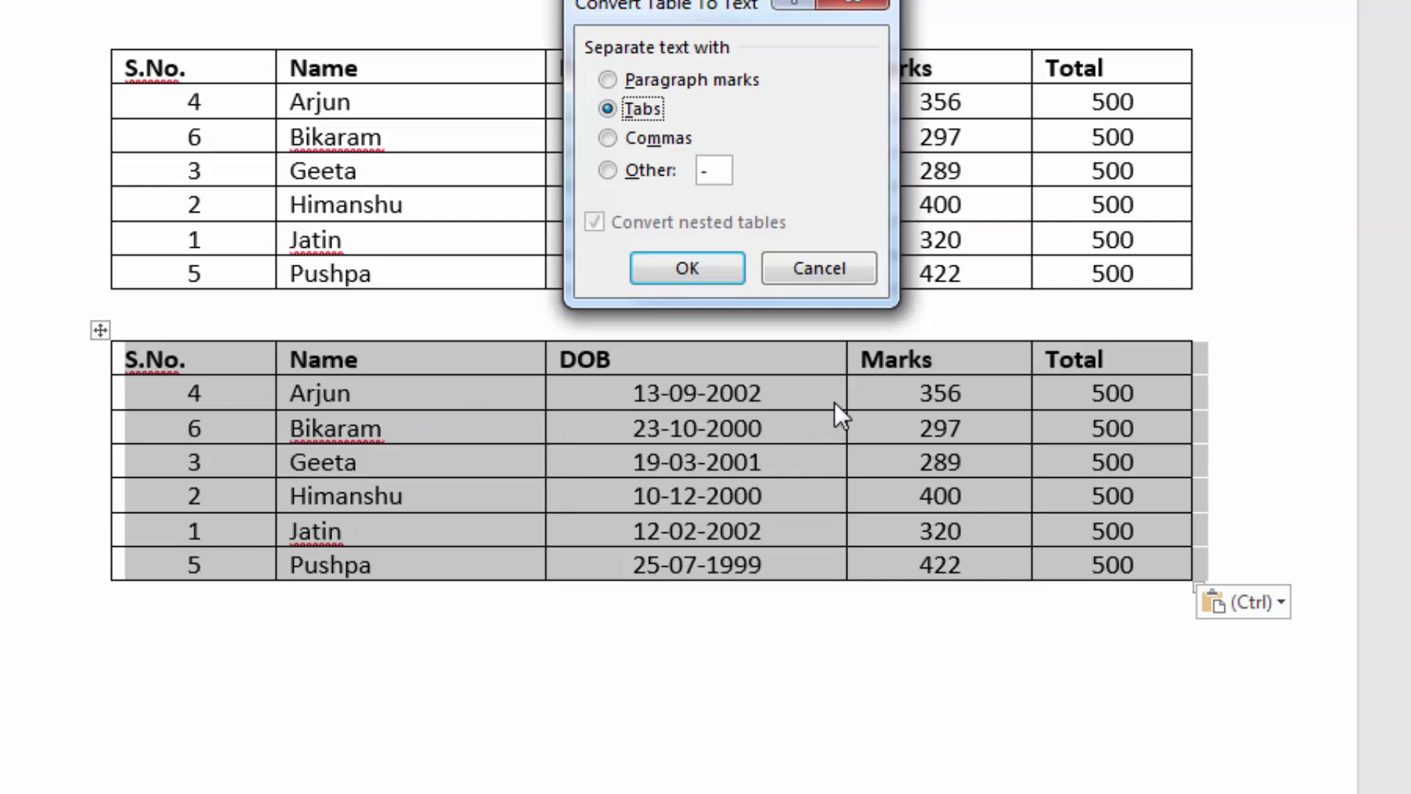
{"action": "left_click", "coordinate": [608, 139]}
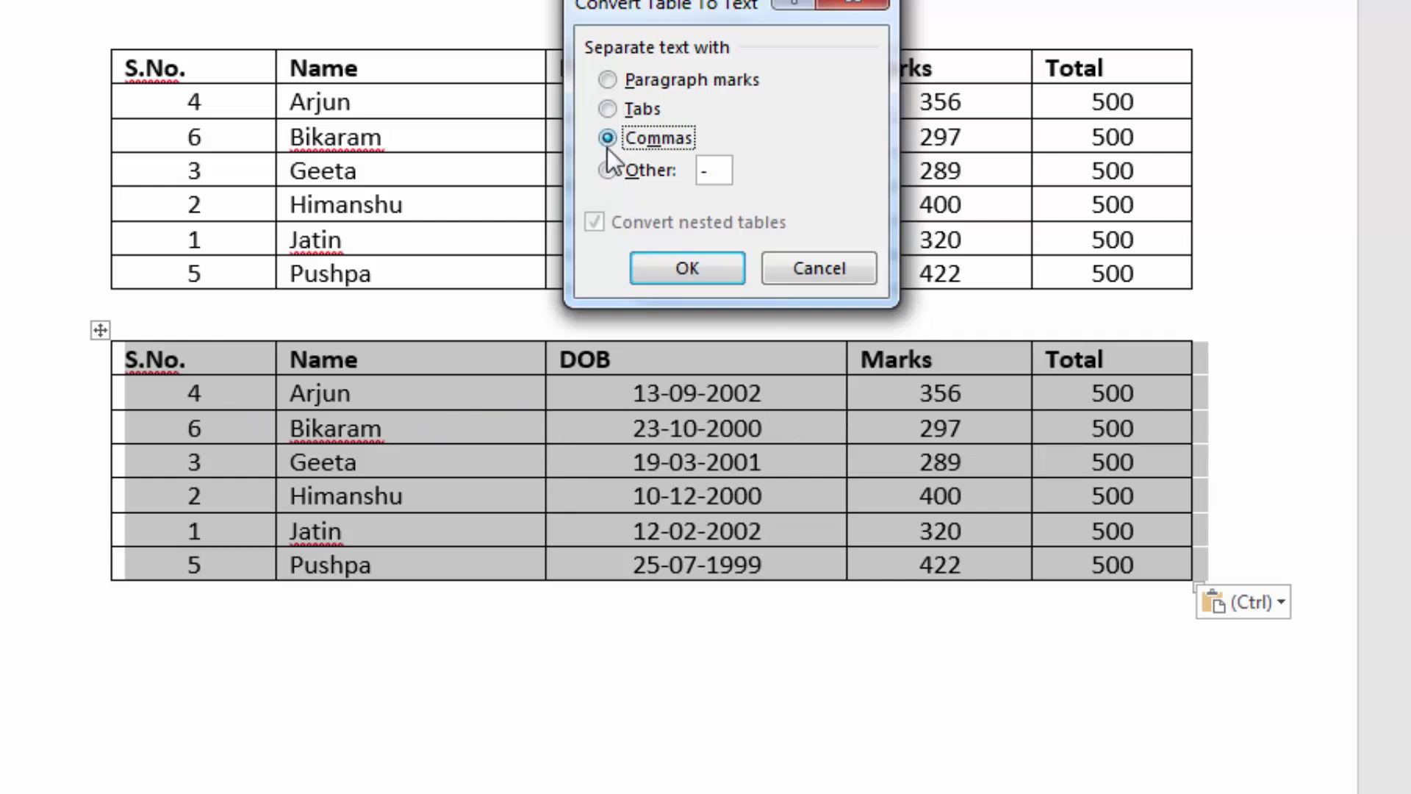
{"action": "left_click", "coordinate": [609, 170]}
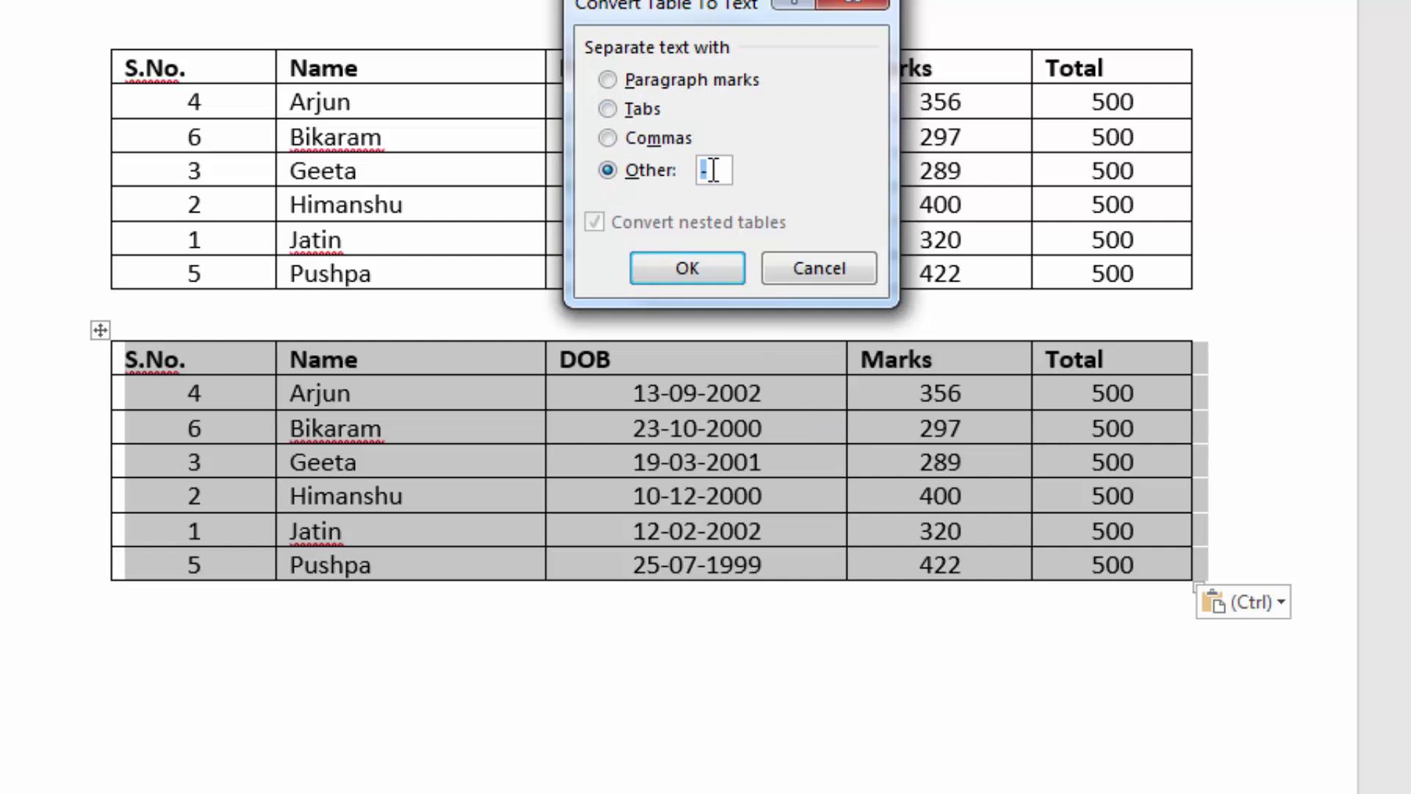
{"action": "left_click", "coordinate": [608, 110]}
{"action": "left_click", "coordinate": [658, 268]}
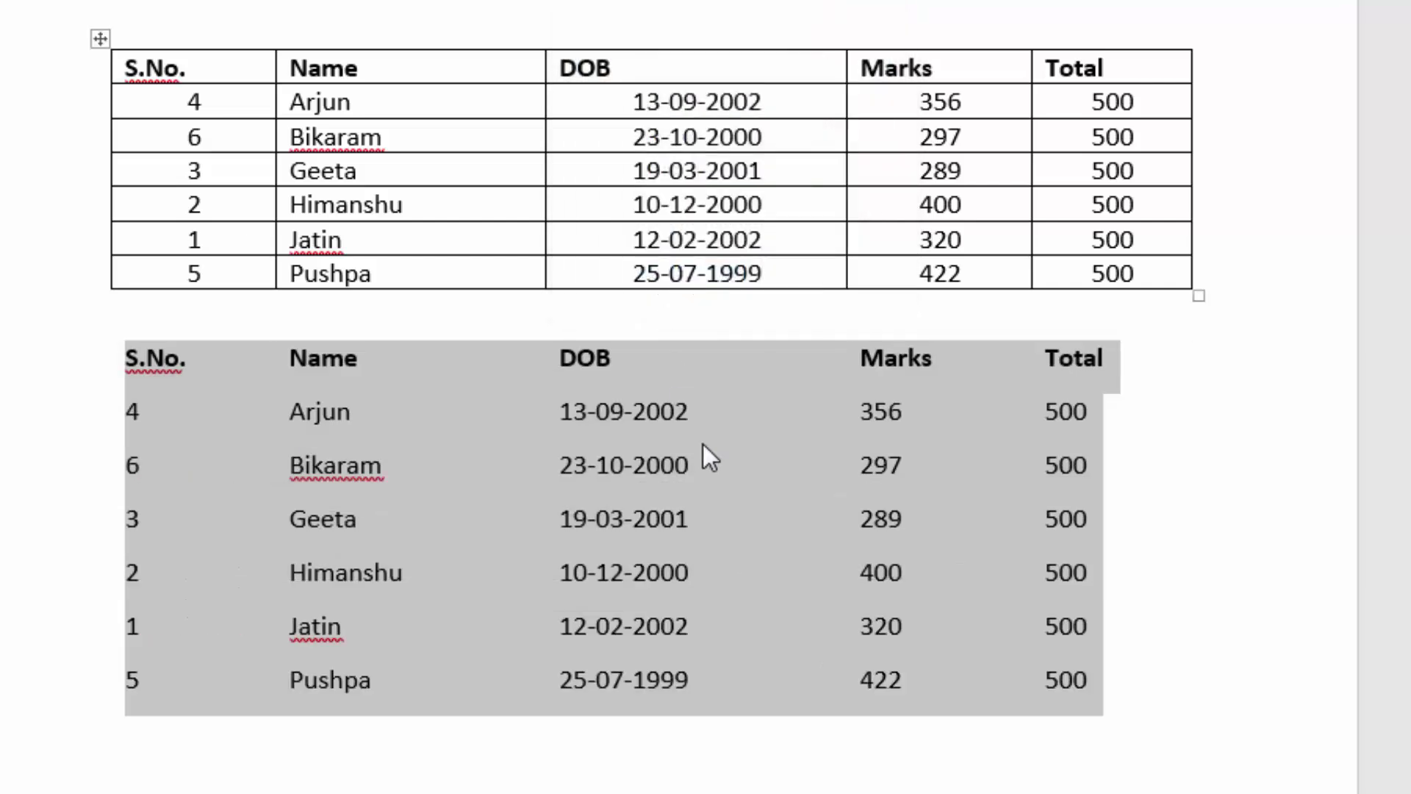
{"action": "left_click", "coordinate": [702, 444]}
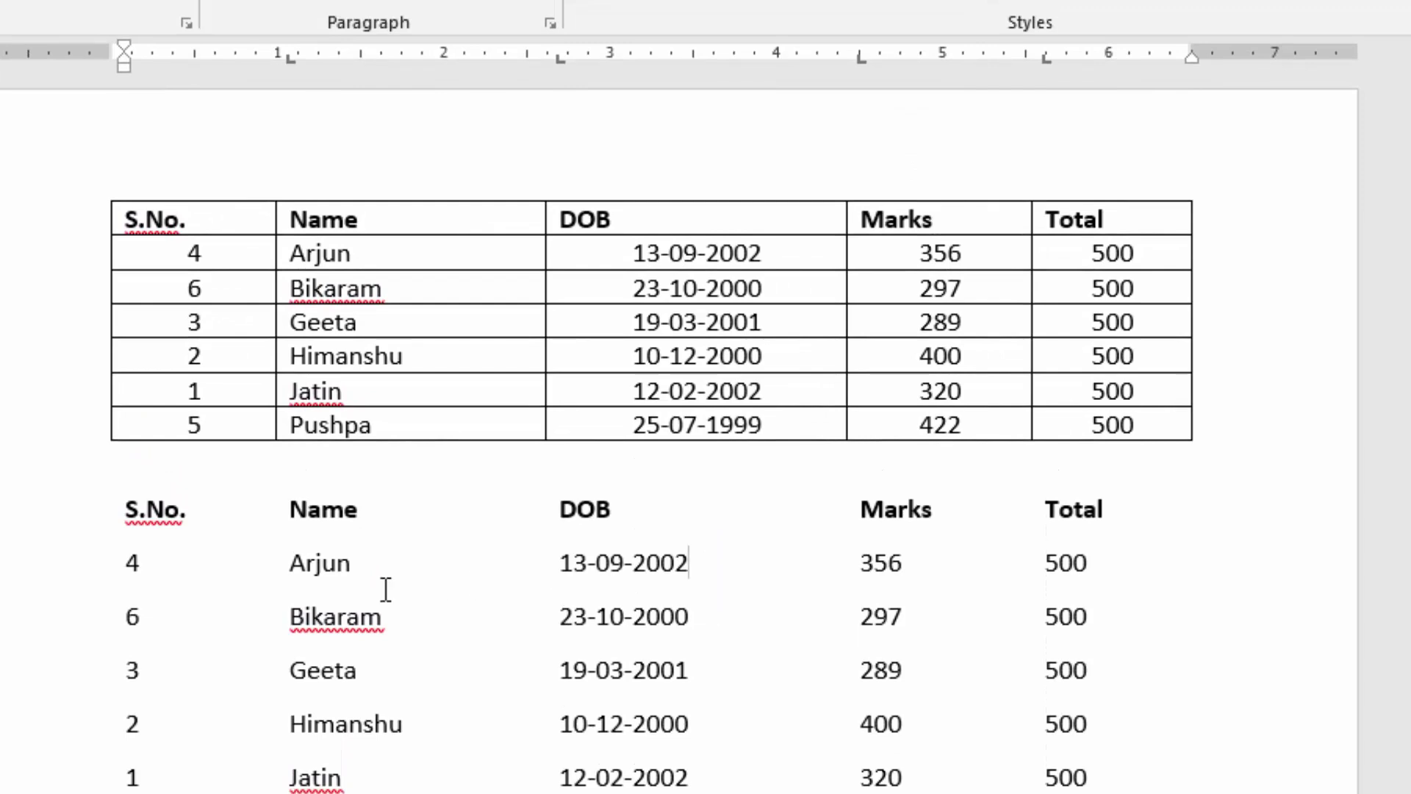
Step: Compare the converted text lines, such as Bikaram's and Arjun's, with the first table's rows
{"action": "left_click", "coordinate": [969, 560]}
{"action": "left_click", "coordinate": [523, 629]}
{"action": "left_click", "coordinate": [418, 621]}
{"action": "left_click", "coordinate": [562, 621]}
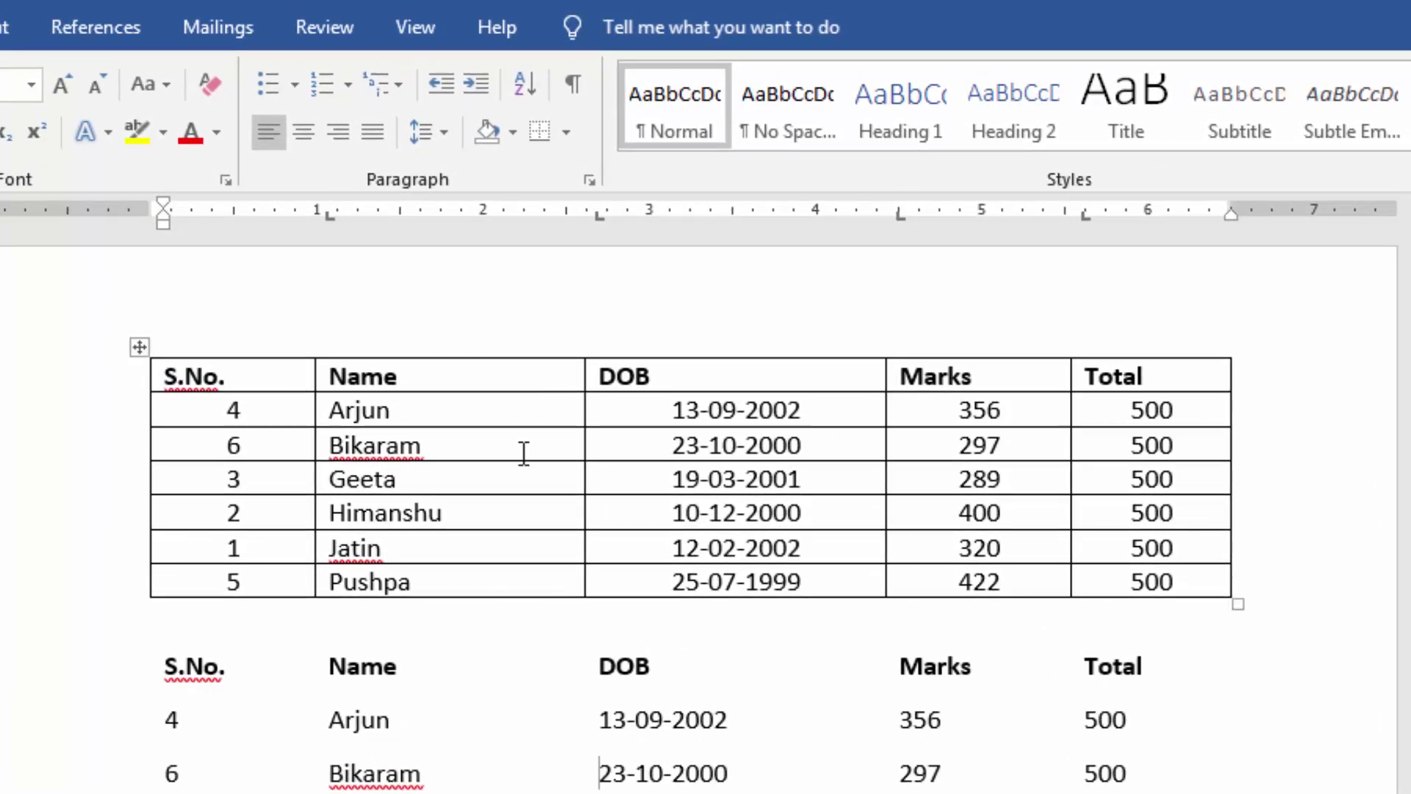
{"action": "left_click", "coordinate": [524, 456]}
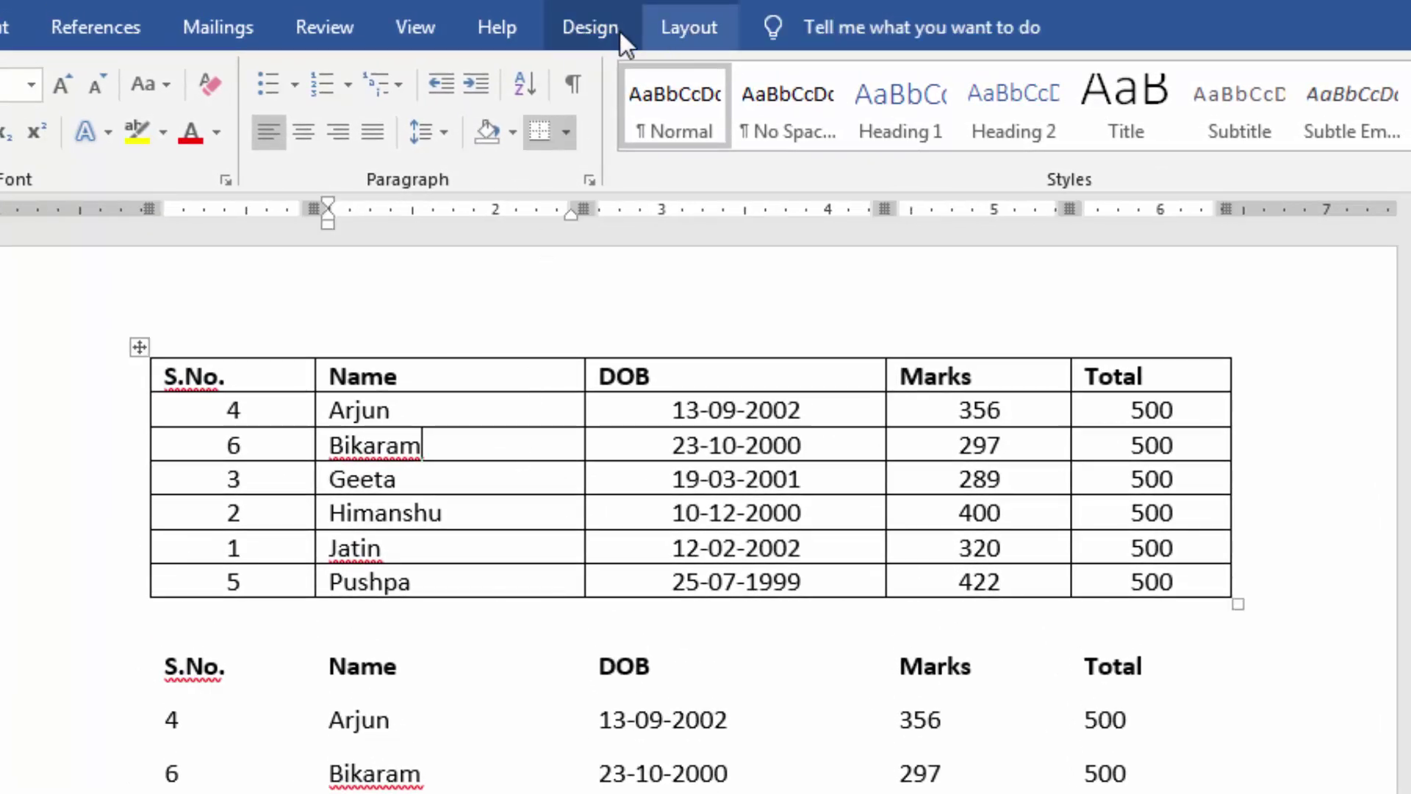
{"action": "scroll", "coordinate": [576, 738], "scroll_direction": "down", "scroll_amount": 3}
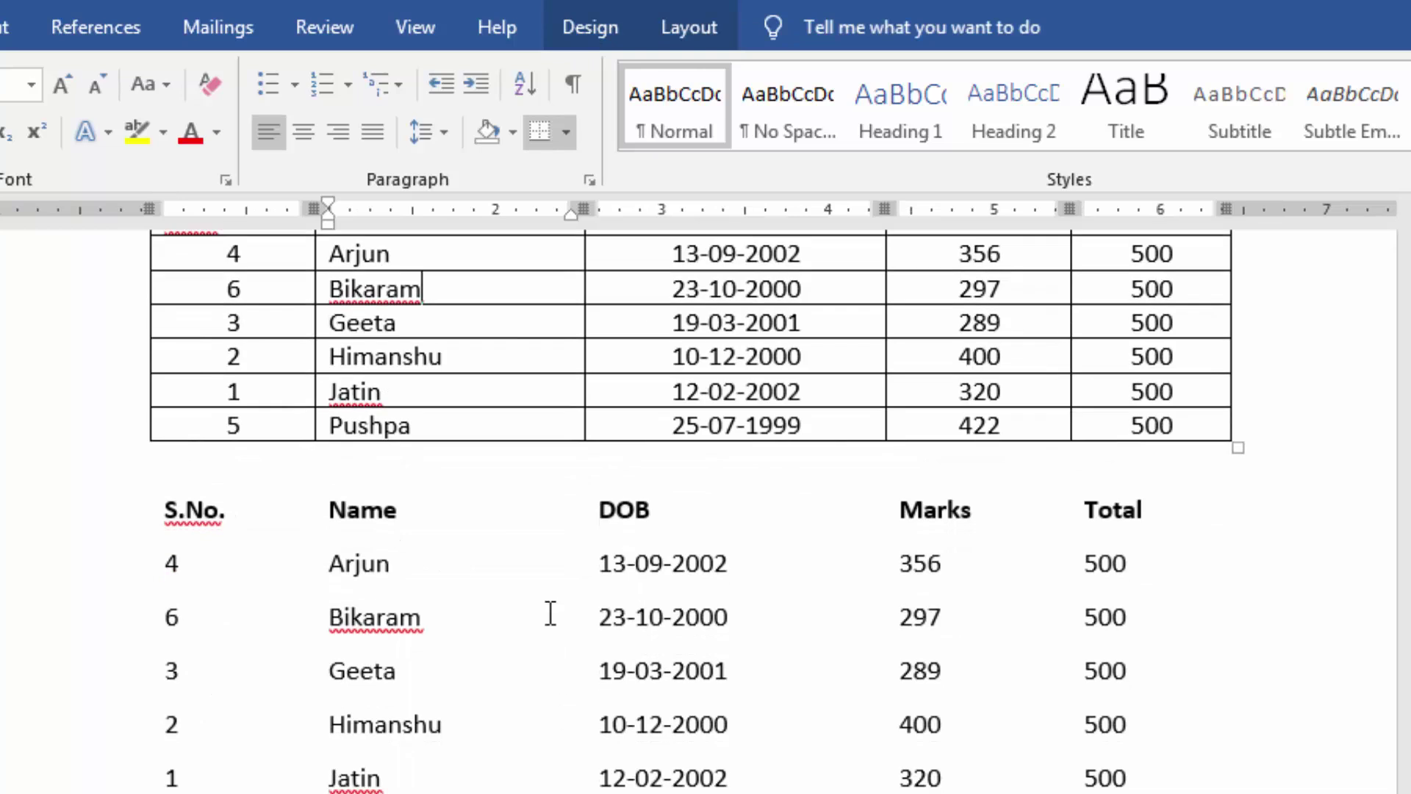
{"action": "left_click", "coordinate": [545, 572]}
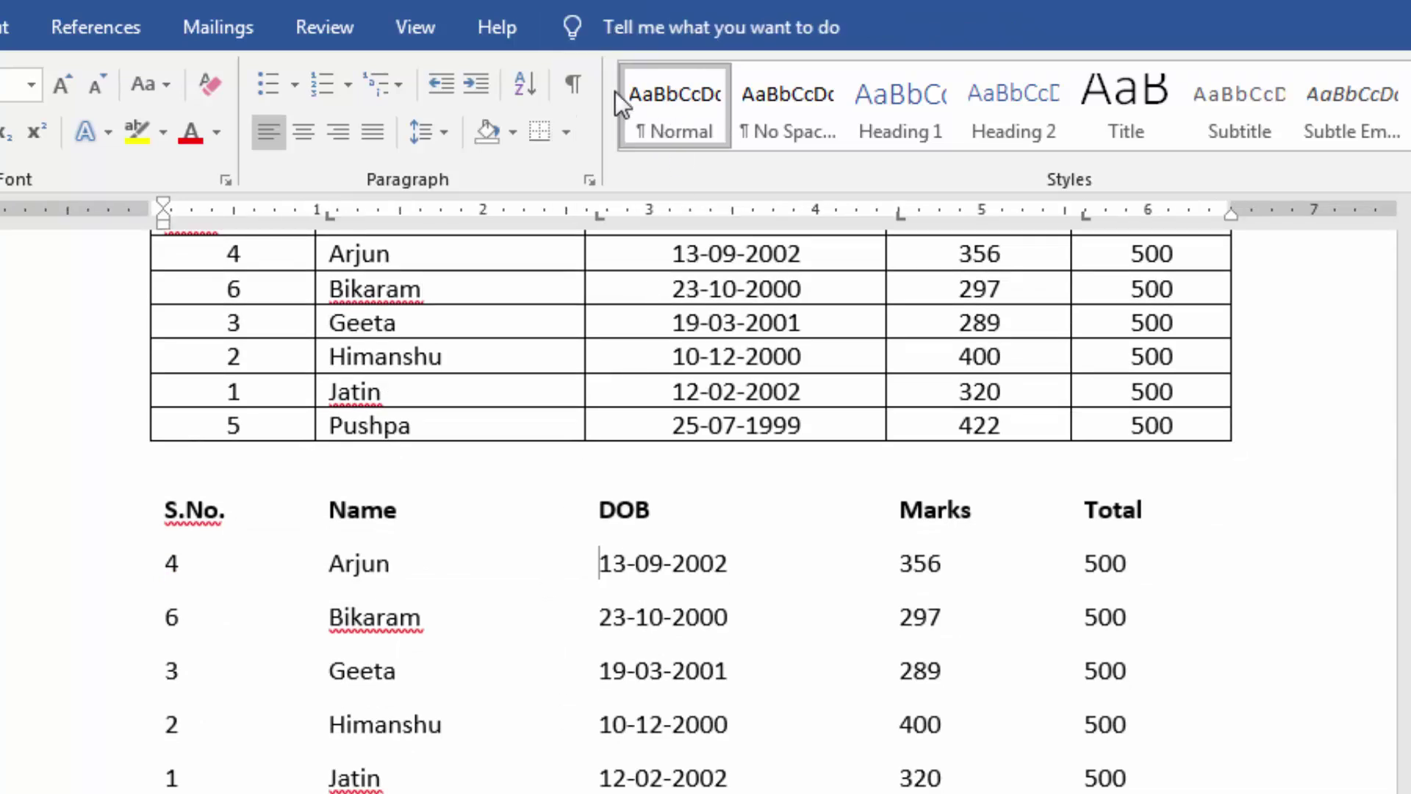
{"action": "left_click", "coordinate": [486, 563]}
{"action": "scroll", "coordinate": [492, 632], "scroll_direction": "up", "scroll_amount": 3}
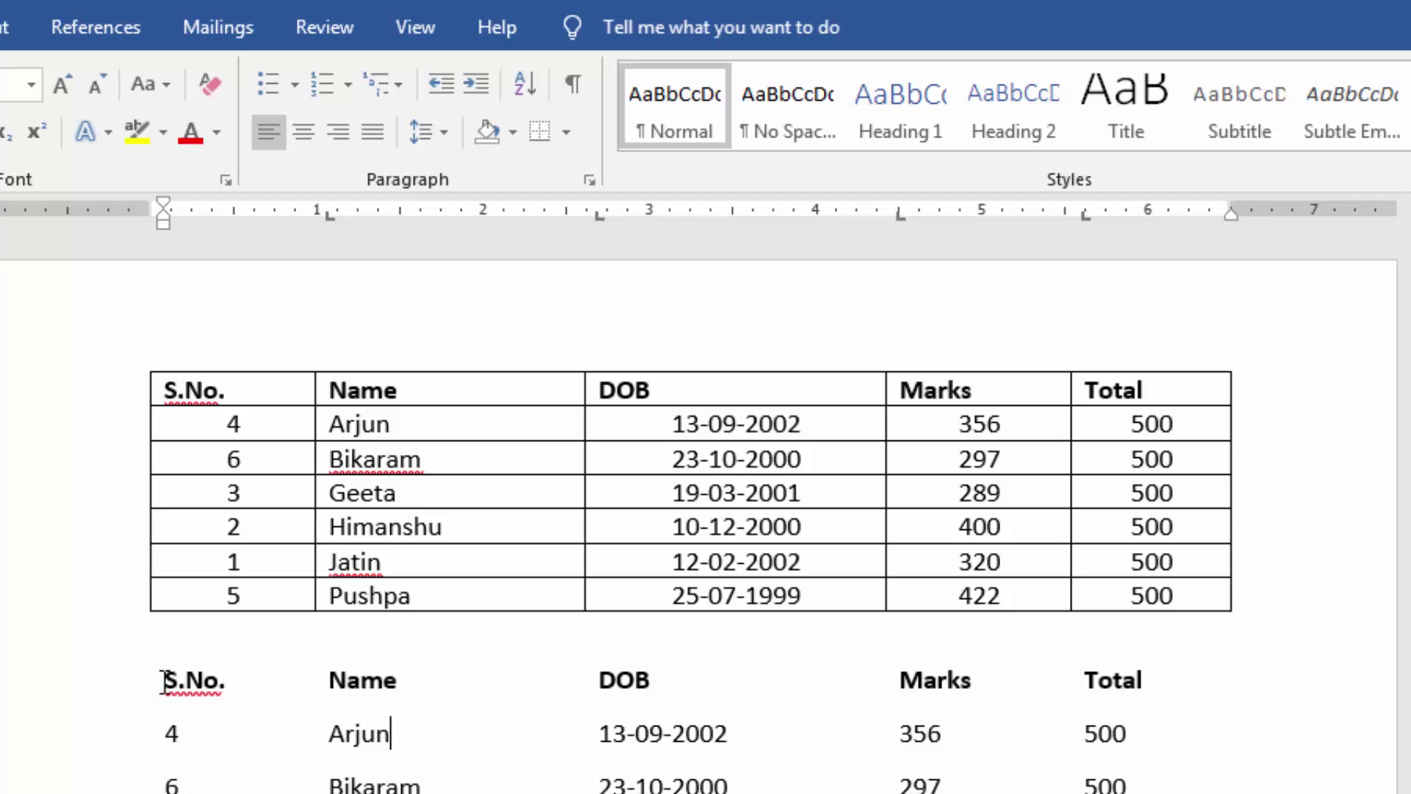
Step: Convert the selected tab-separated marks text into a 5-column table, keeping Tabs as the separator
{"action": "left_click_drag", "start_coordinate": [165, 681], "coordinate": [1139, 790]}
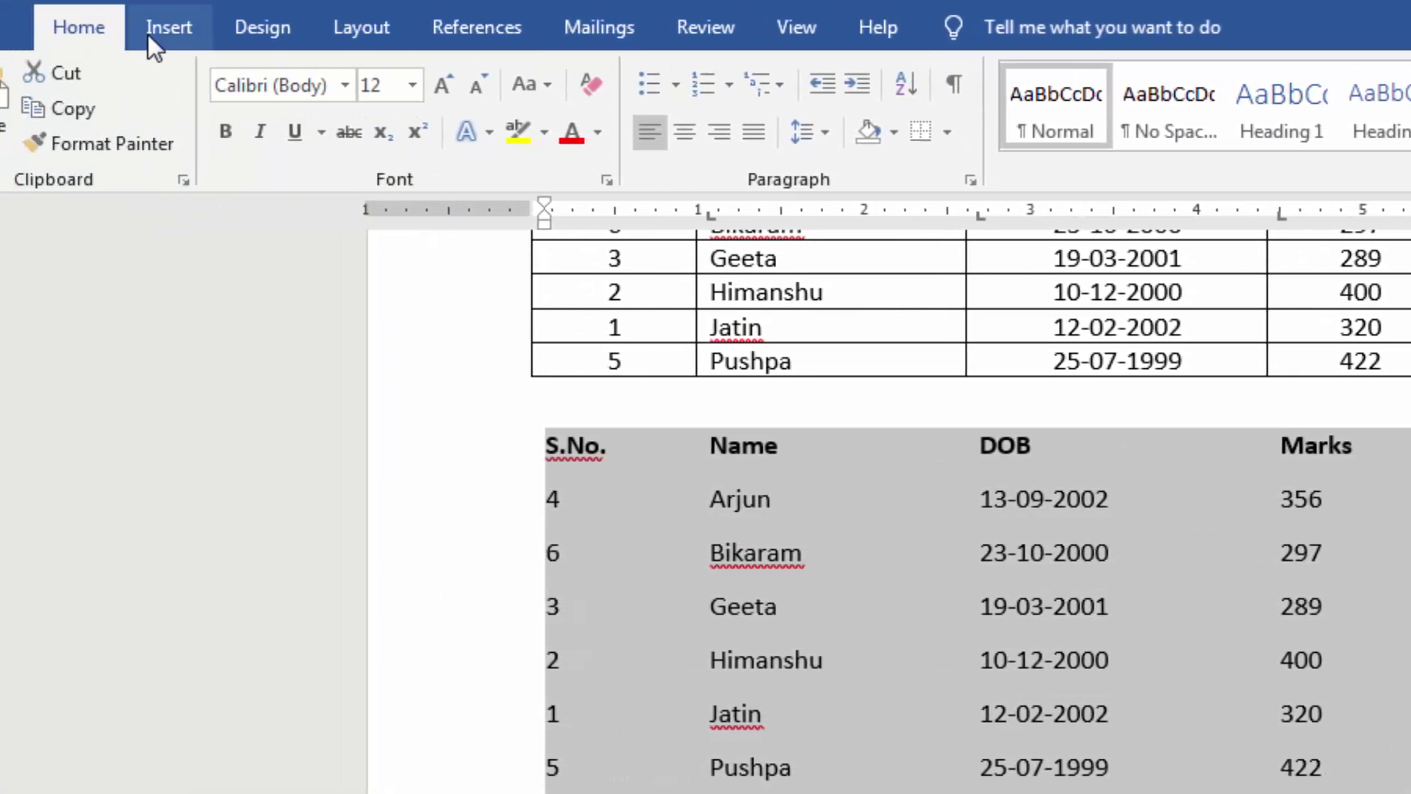
{"action": "left_click", "coordinate": [147, 34]}
{"action": "left_click", "coordinate": [152, 156]}
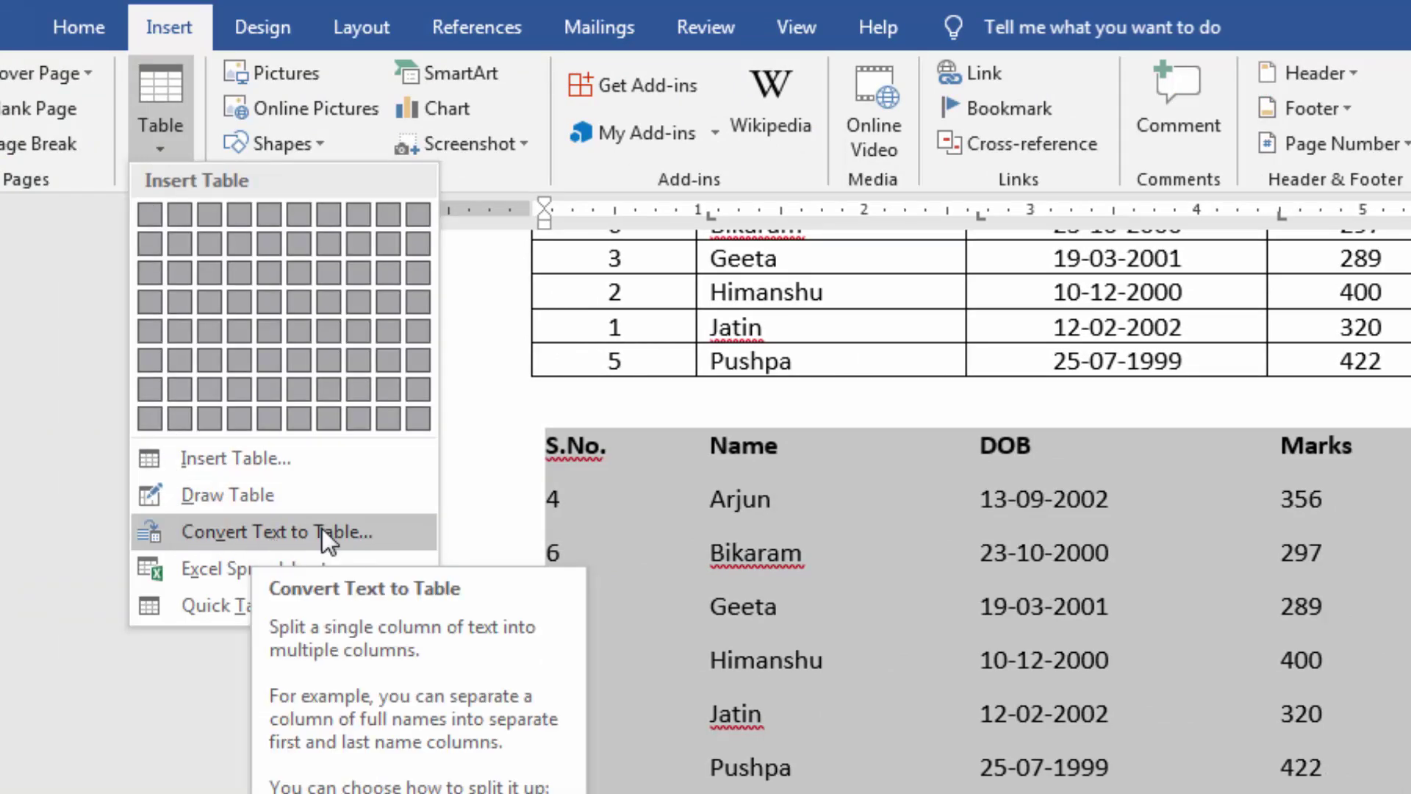
{"action": "left_click", "coordinate": [271, 530]}
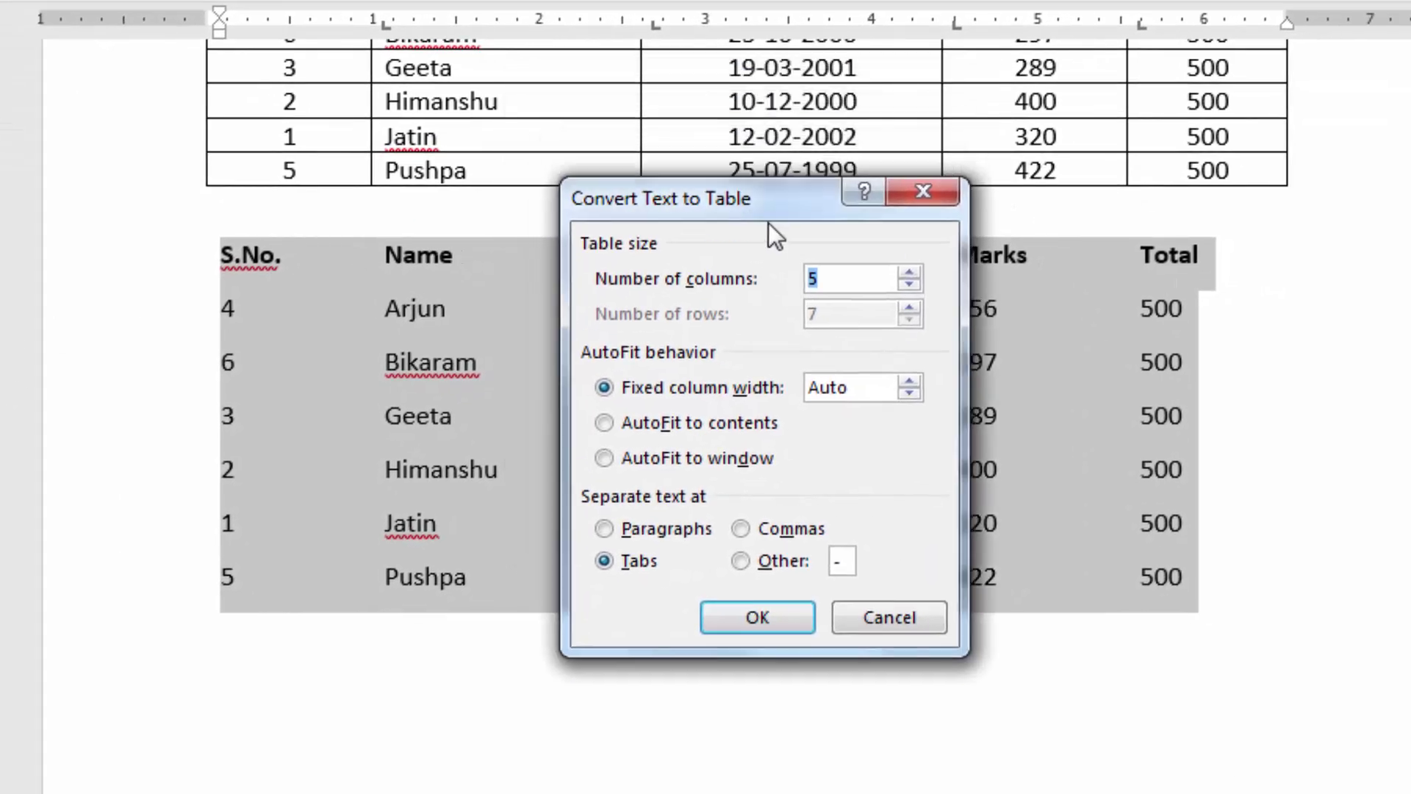
{"action": "left_click_drag", "start_coordinate": [728, 90], "coordinate": [779, 359]}
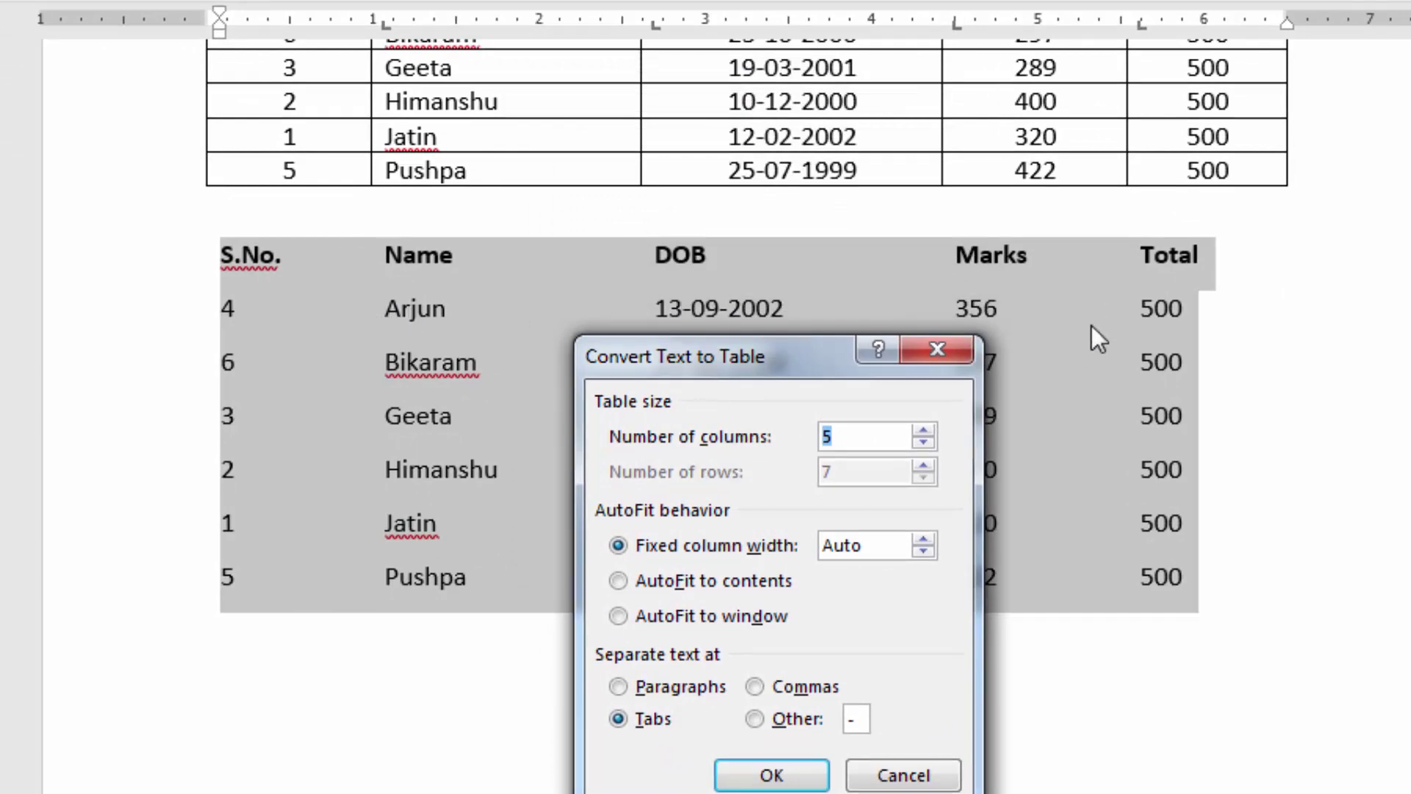
{"action": "left_click", "coordinate": [862, 438]}
{"action": "left_click", "coordinate": [773, 776]}
Step: Finish the text-to-table conversion, then delete that second table
{"action": "left_click", "coordinate": [709, 576]}
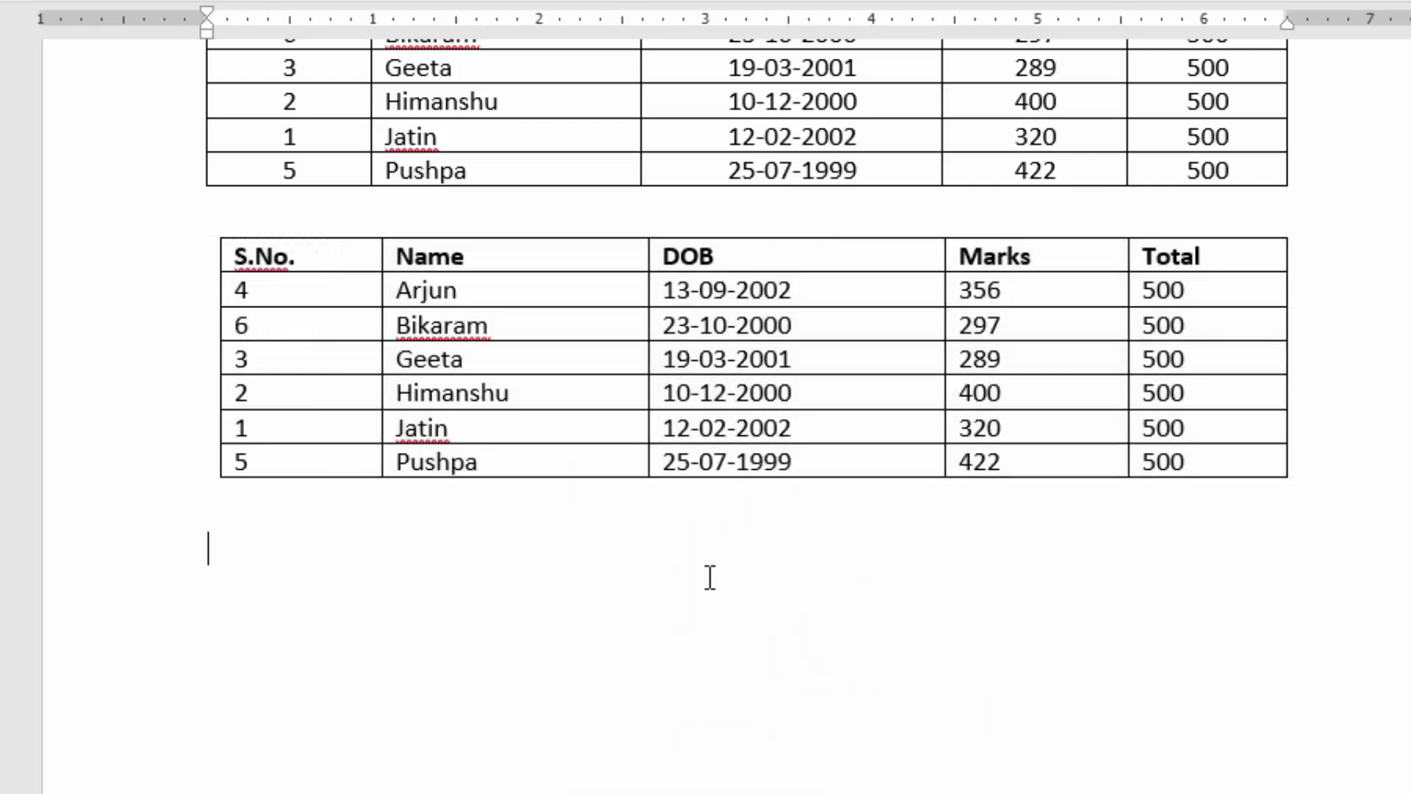
{"action": "scroll", "coordinate": [706, 576], "scroll_direction": "up", "scroll_amount": 1}
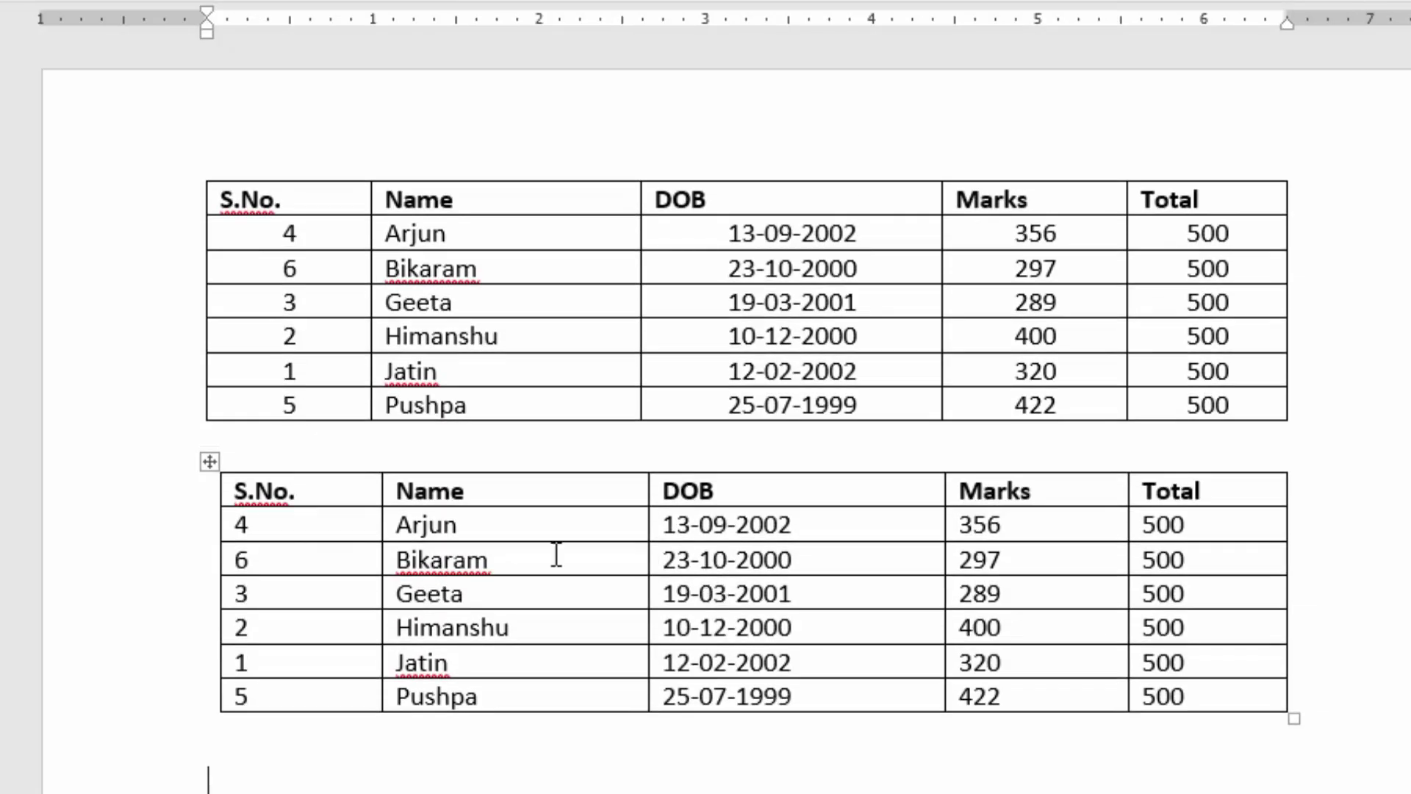
{"action": "left_click", "coordinate": [209, 461]}
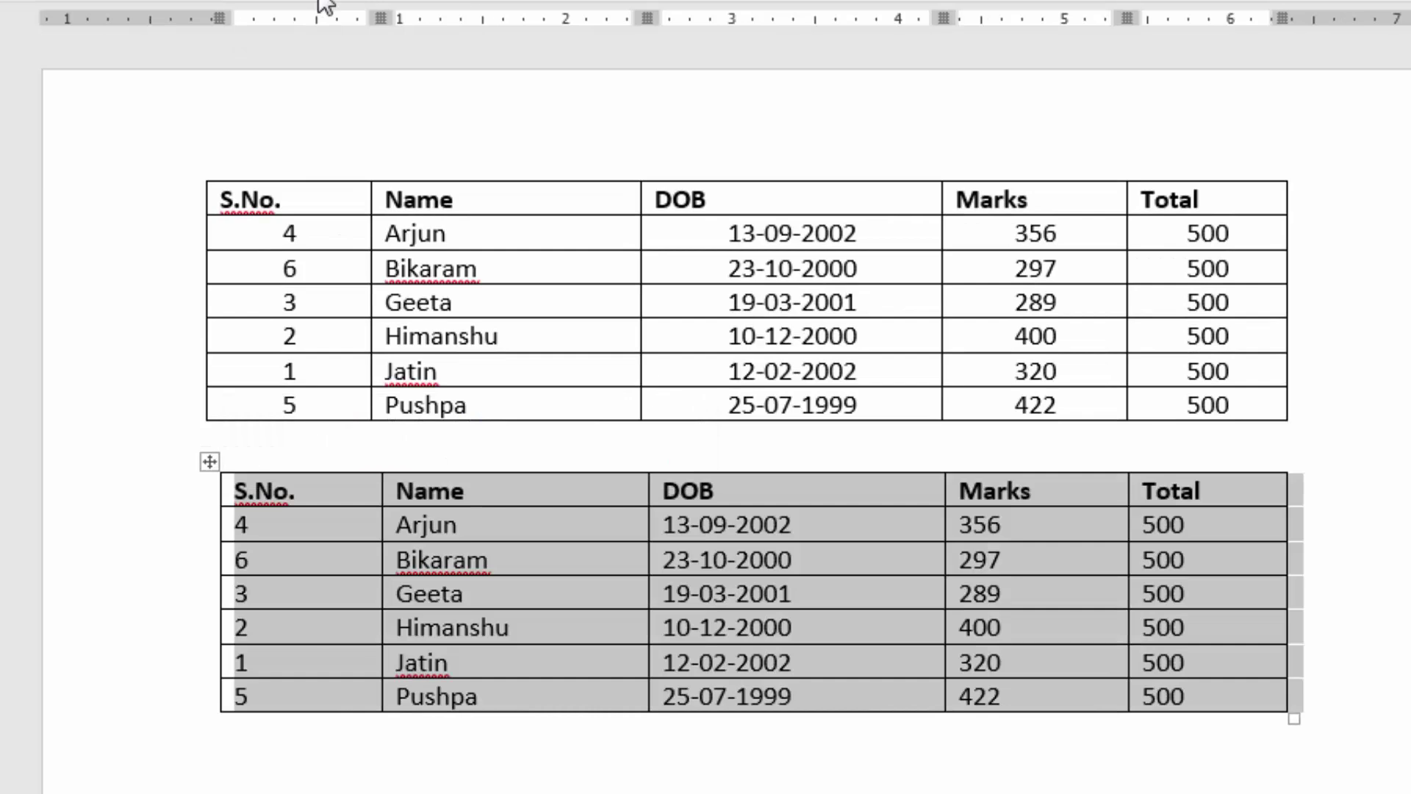
{"action": "left_click", "coordinate": [69, 1]}
{"action": "left_click", "coordinate": [124, 109]}
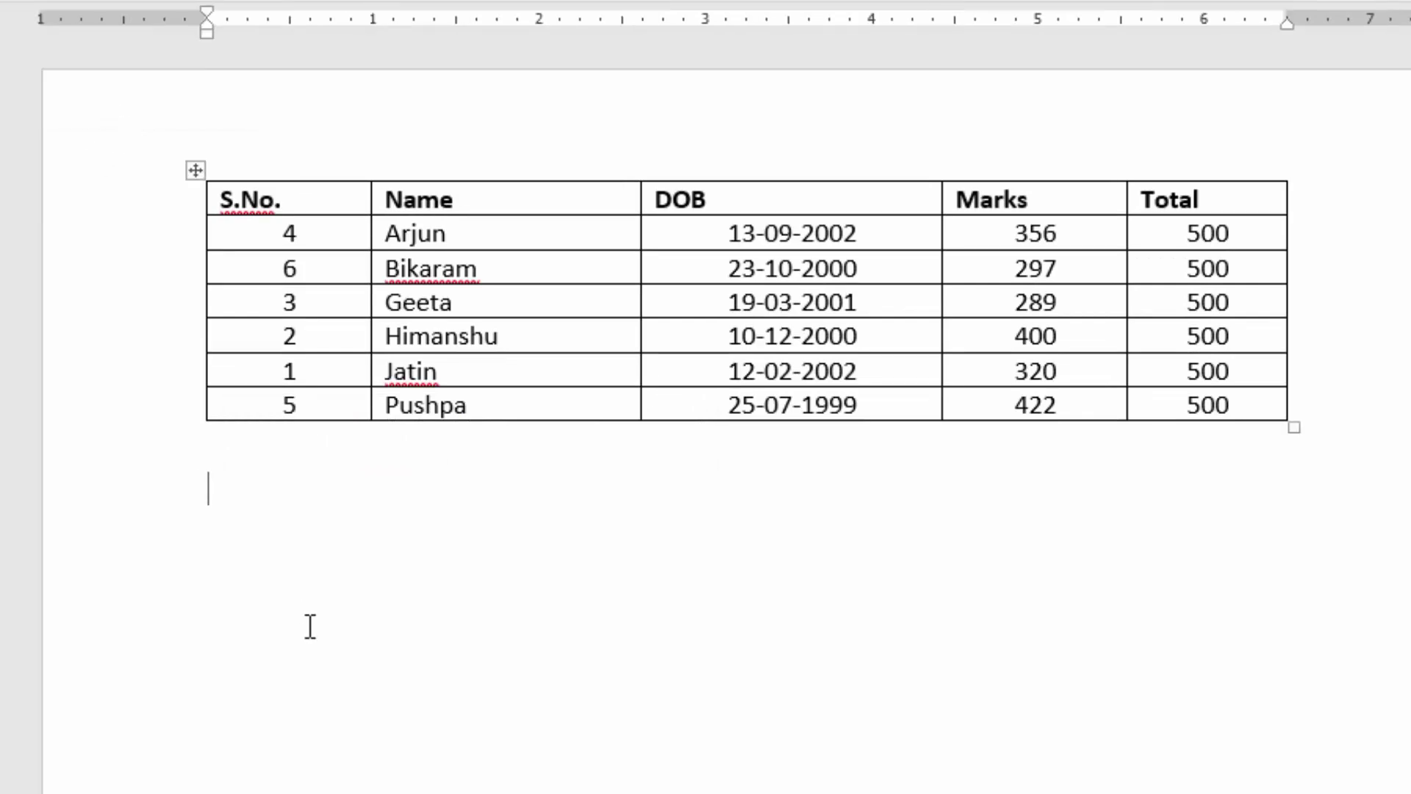
Step: Type comma-separated lines 'Sf,sdf,fs,sfsf,sf', 'Ss,sfrssgf,sdfs,,' and ',,,,sf,,,sfsf,' below the table
{"action": "type", "text": "Sf,sdf,fs,sfsf,sf"}
{"action": "key", "text": "Return"}
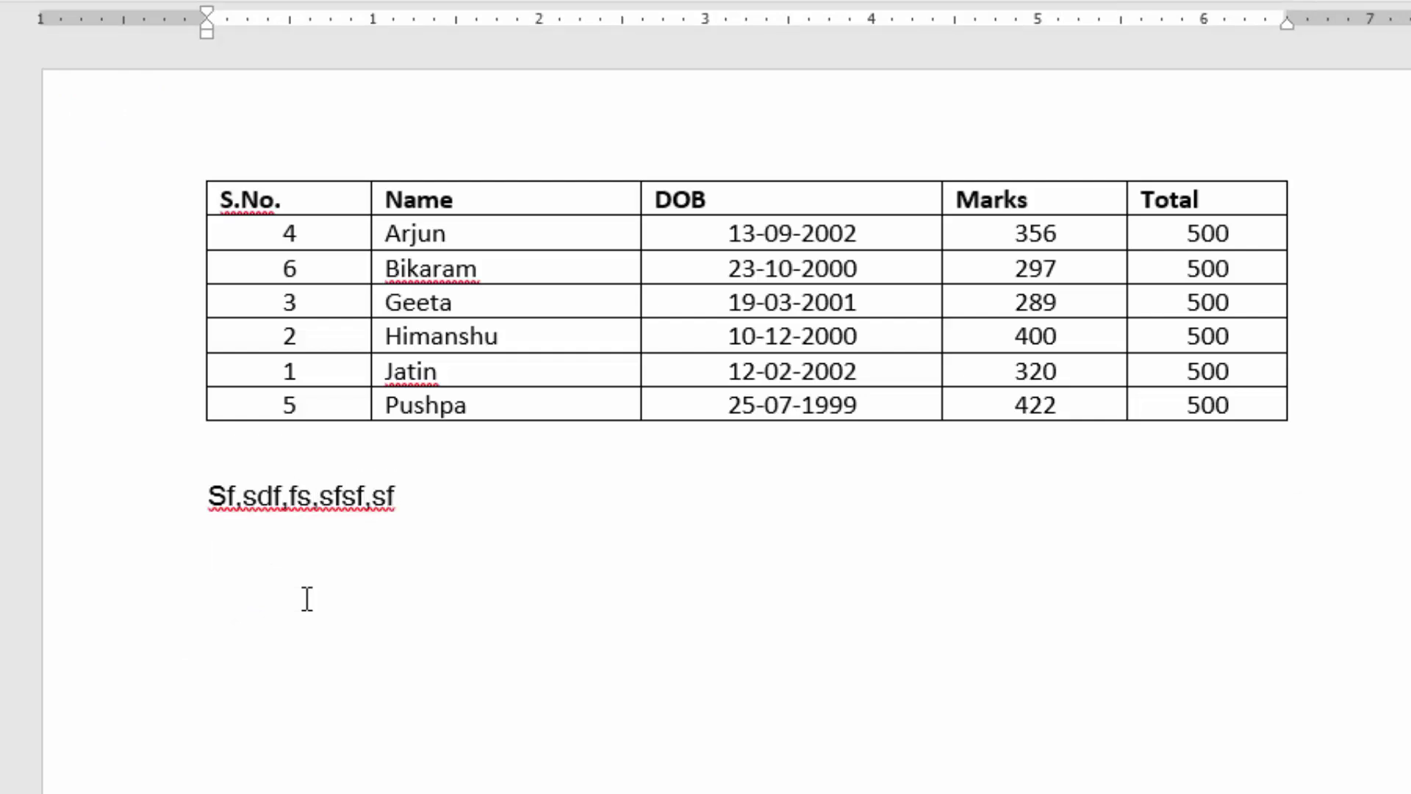
{"action": "type", "text": "Ss,sfrssgf,sdfs,,"}
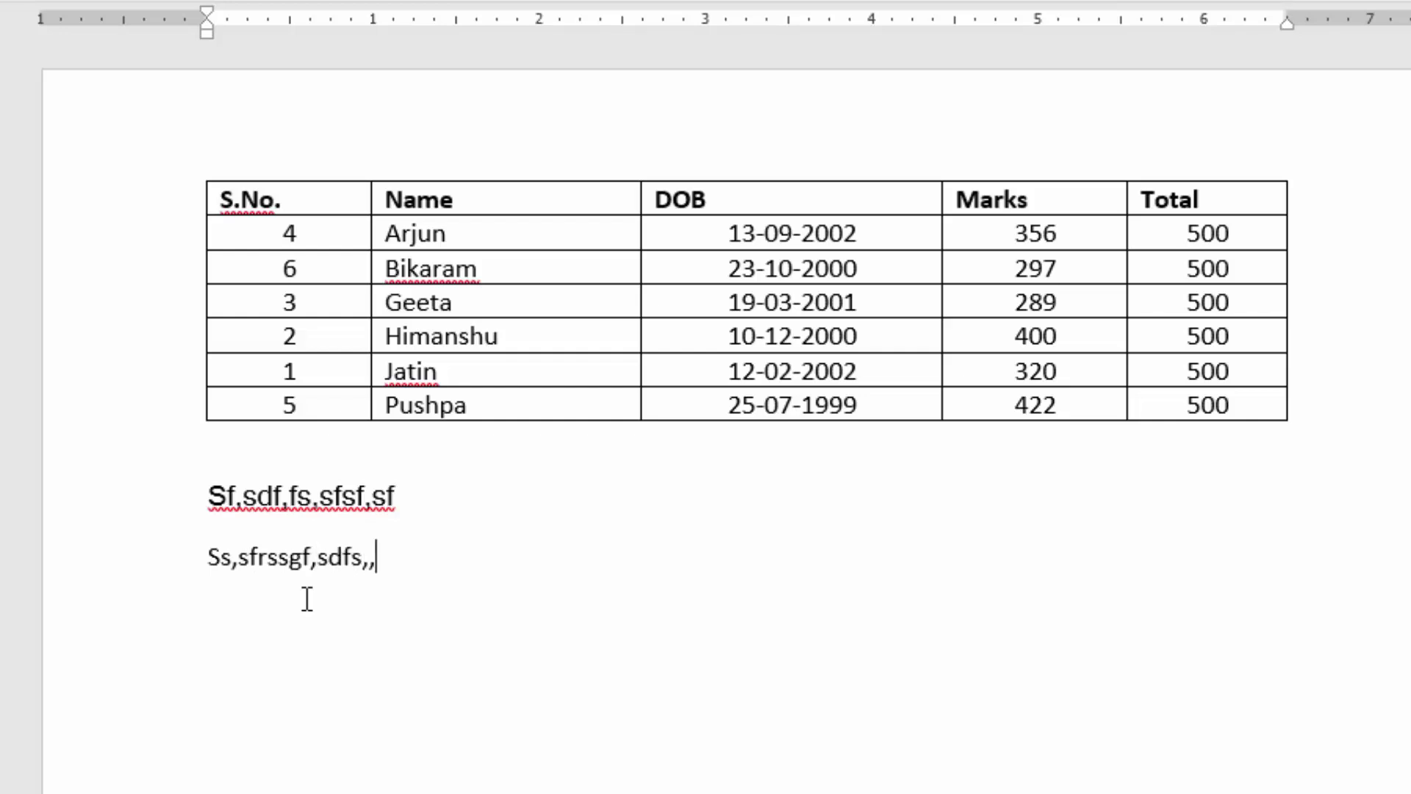
{"action": "key", "text": "Return"}
{"action": "type", "text": ",,,,"}
{"action": "type", "text": "sf"}
{"action": "type", "text": ",,"}
{"action": "type", "text": ","}
{"action": "type", "text": "sfsf,"}
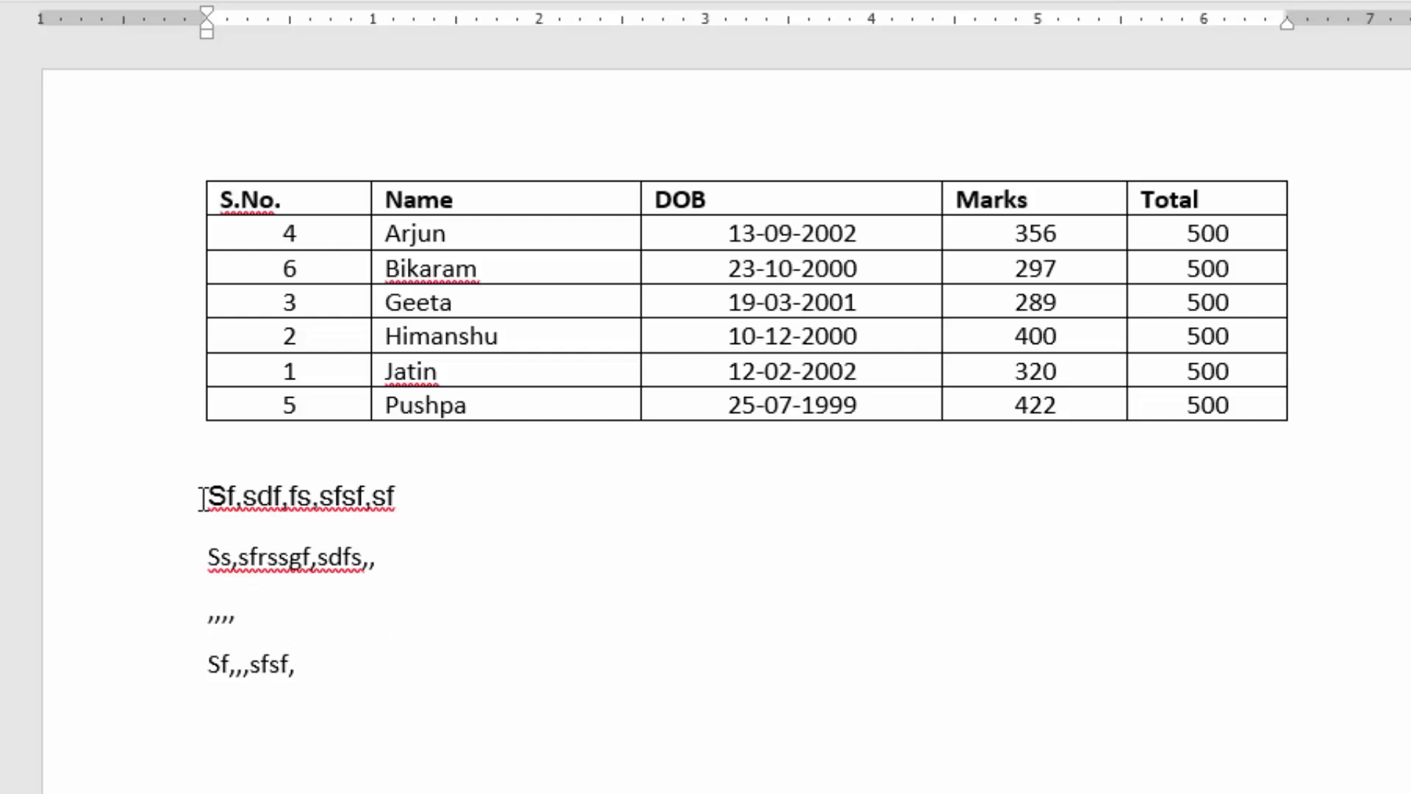
Step: Convert the comma-separated lines into a five-column table separated at commas
{"action": "left_click_drag", "start_coordinate": [206, 496], "coordinate": [296, 659]}
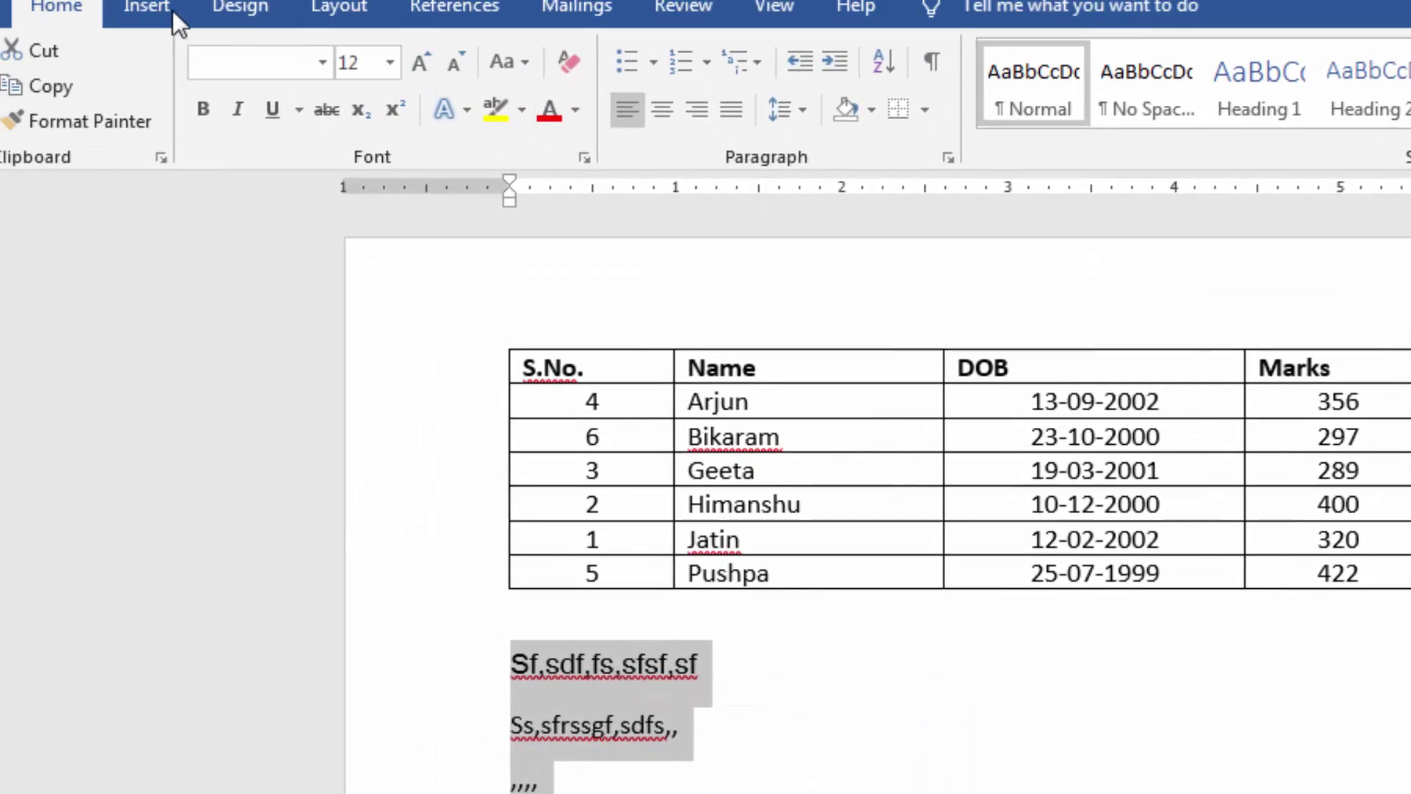
{"action": "left_click", "coordinate": [172, 10]}
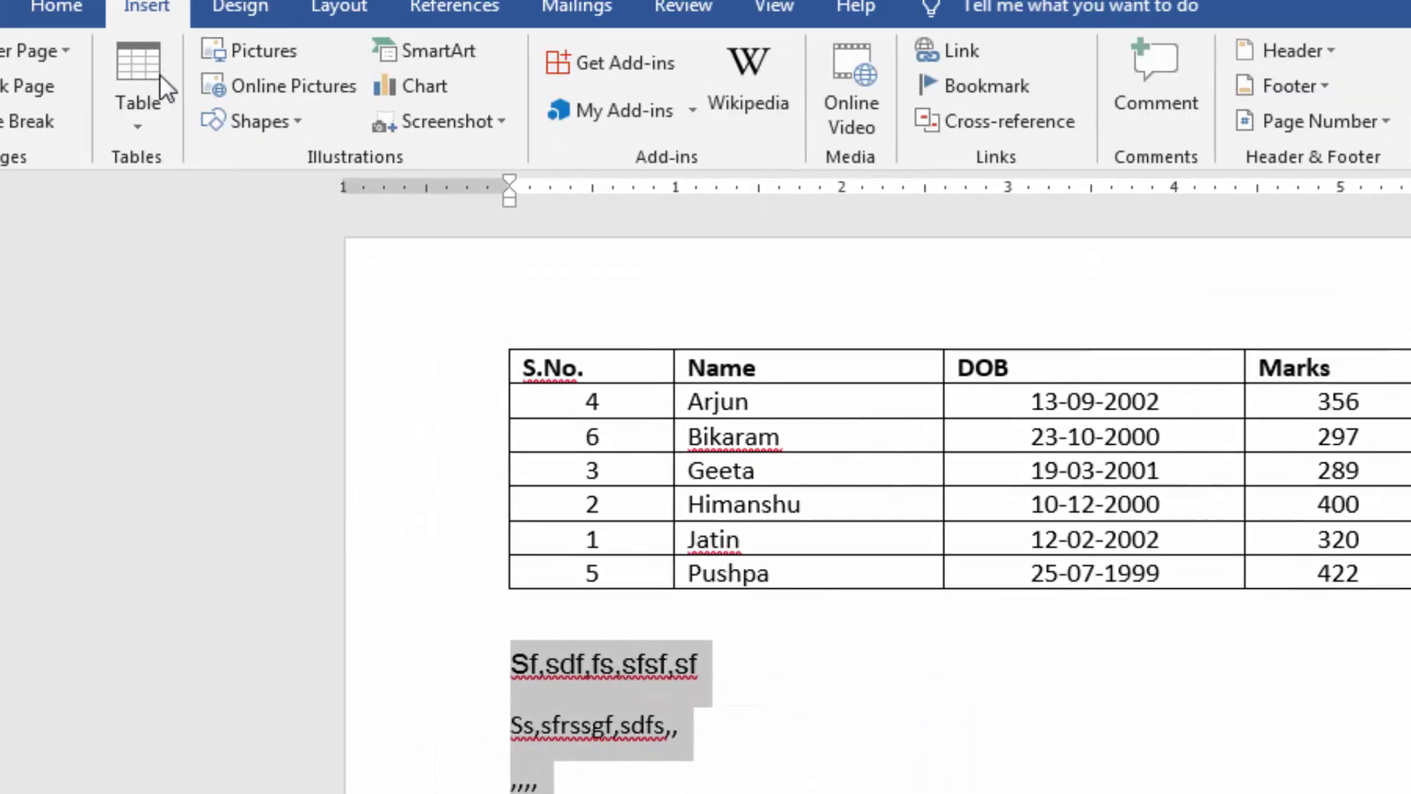
{"action": "left_click", "coordinate": [162, 125]}
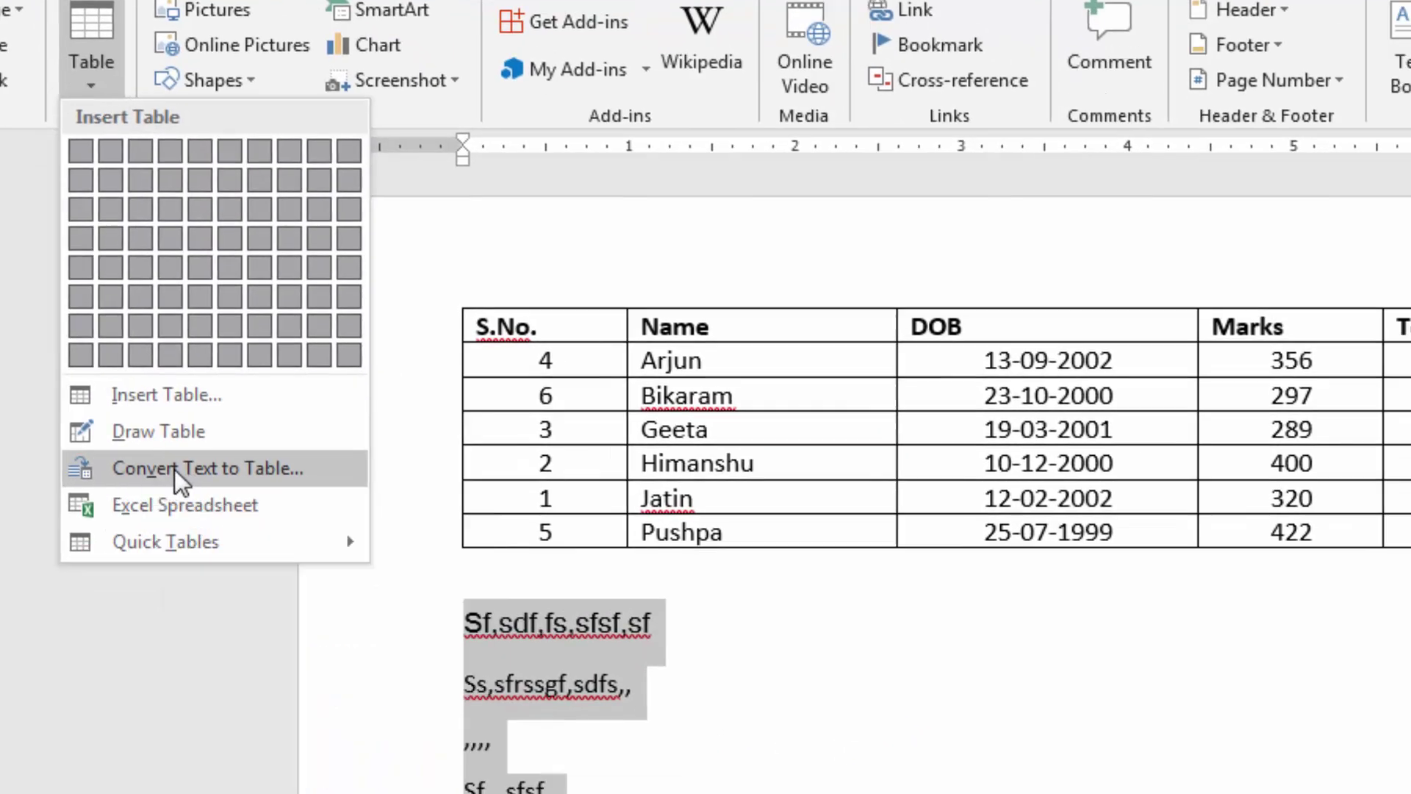
{"action": "left_click", "coordinate": [175, 469]}
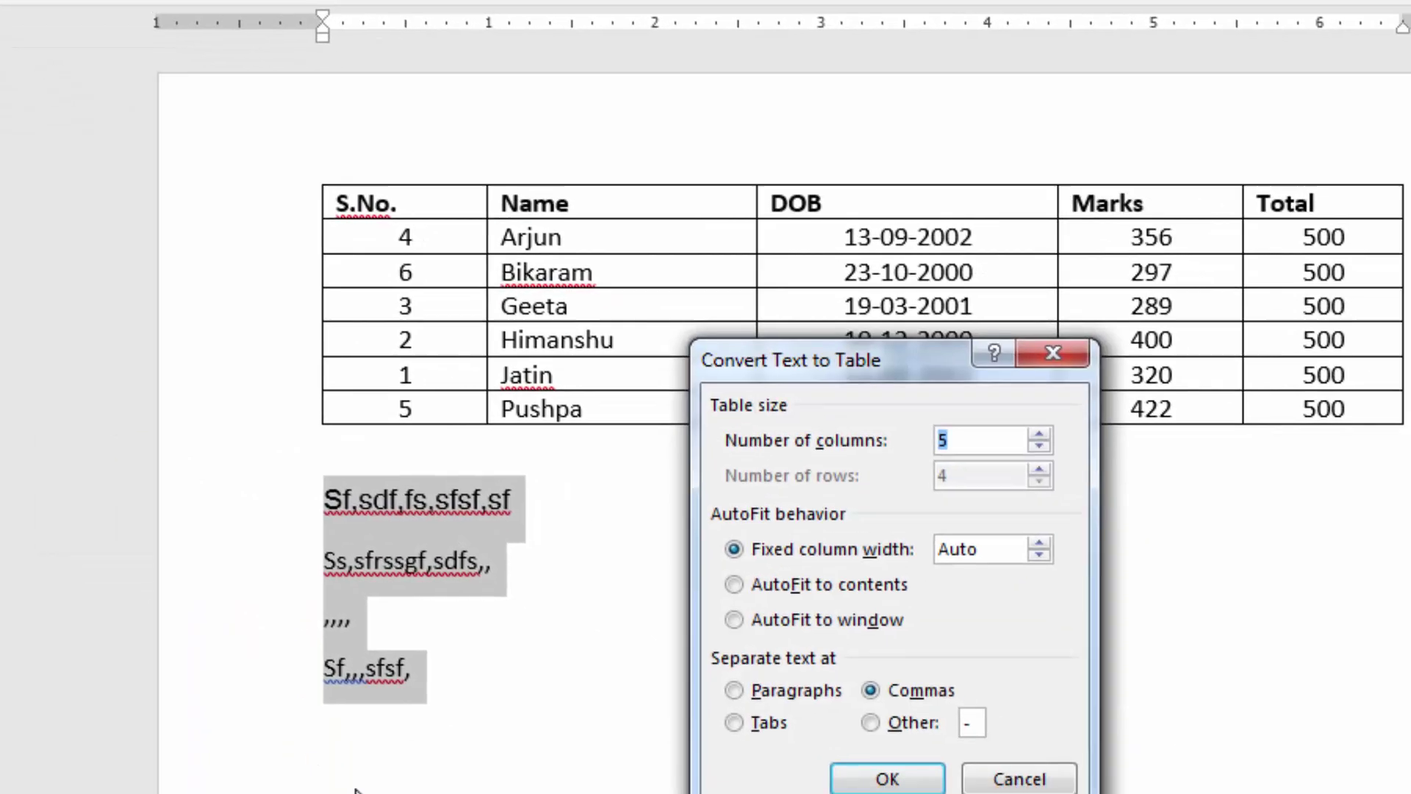
{"action": "left_click_drag", "start_coordinate": [812, 291], "coordinate": [794, 233]}
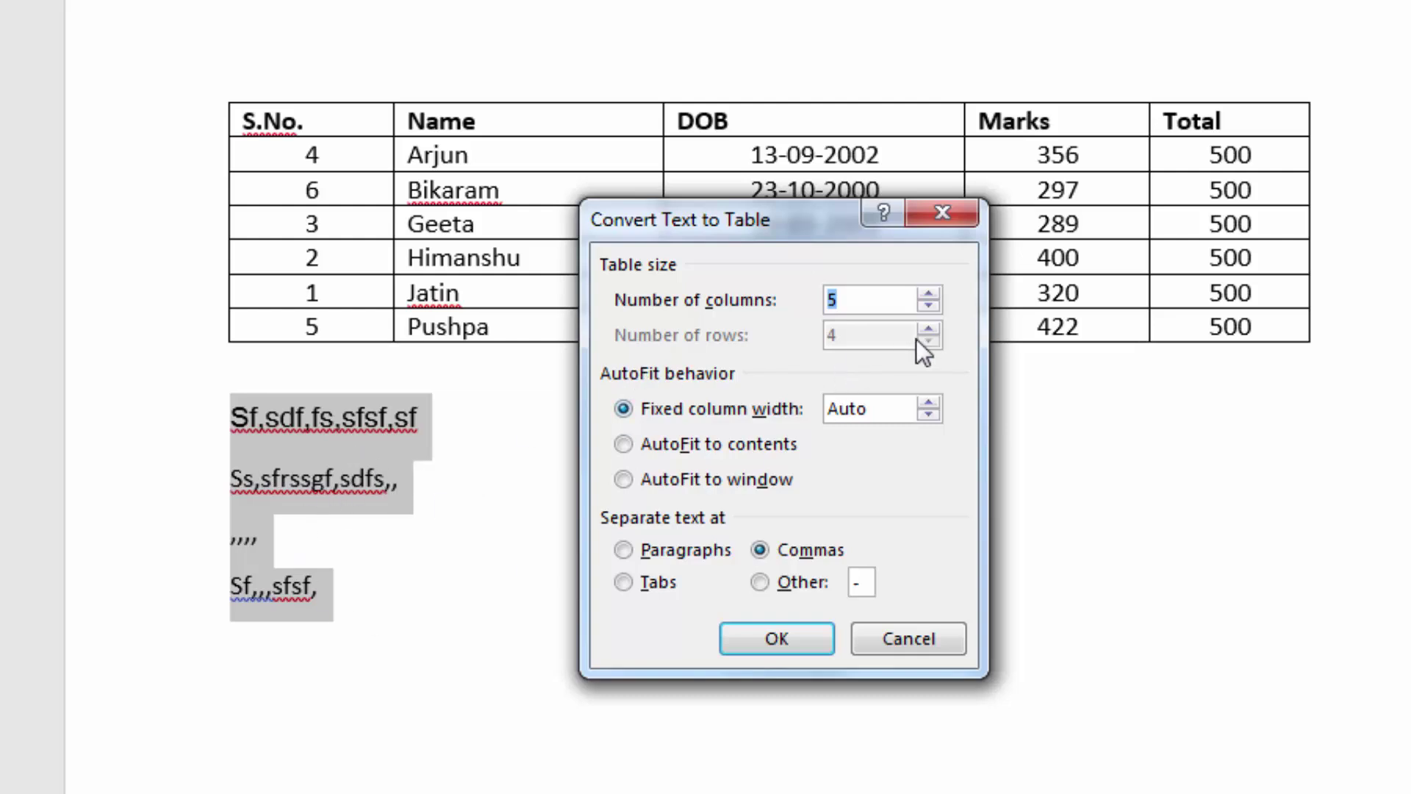
{"action": "left_click", "coordinate": [784, 631]}
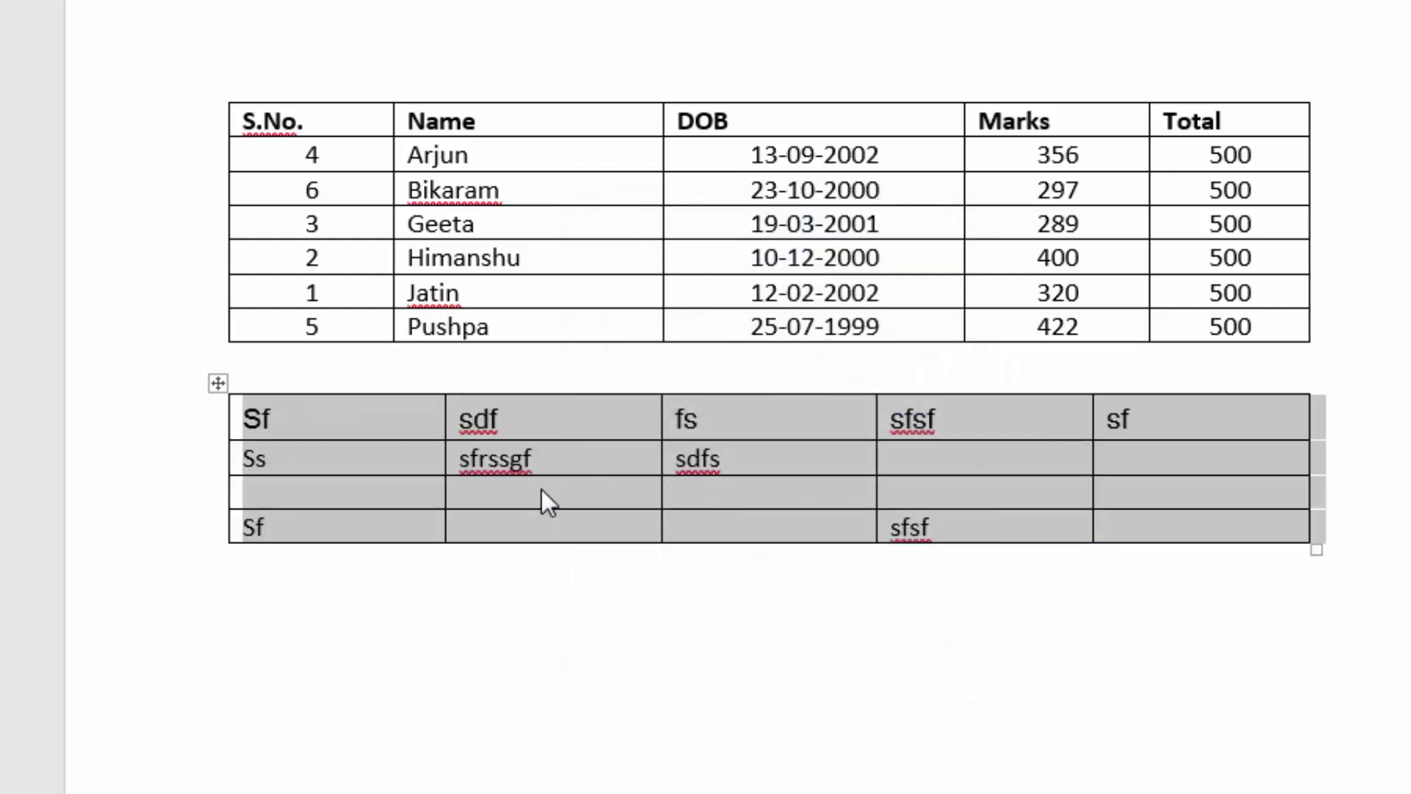
Step: Review the new table's empty cells and last column, then delete the practice table
{"action": "left_click", "coordinate": [542, 489]}
{"action": "left_click", "coordinate": [620, 529]}
{"action": "left_click", "coordinate": [715, 531]}
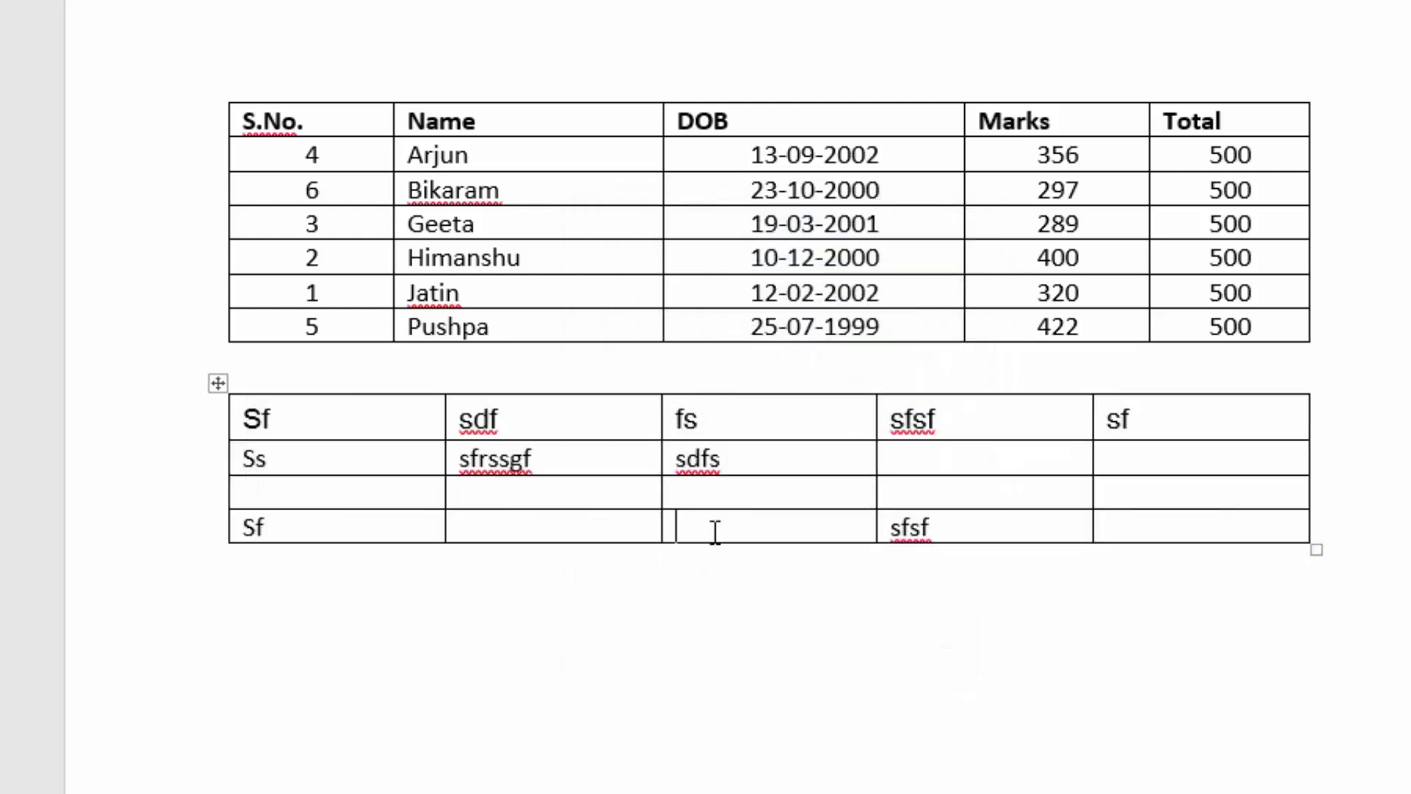
{"action": "left_click", "coordinate": [1145, 526]}
{"action": "left_click", "coordinate": [1148, 491]}
{"action": "left_click", "coordinate": [1149, 430]}
{"action": "left_click", "coordinate": [1014, 462]}
{"action": "left_click", "coordinate": [831, 461]}
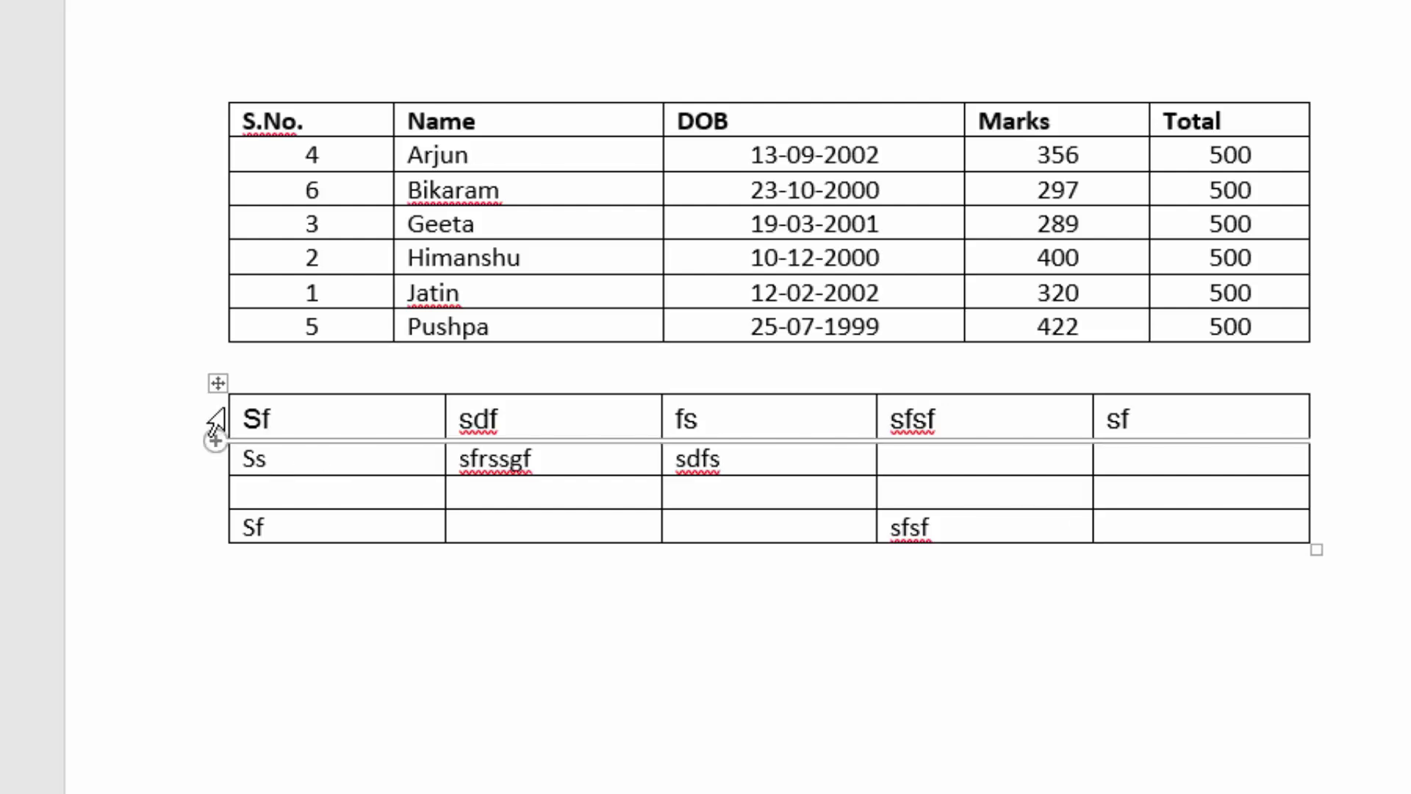
{"action": "left_click", "coordinate": [218, 383]}
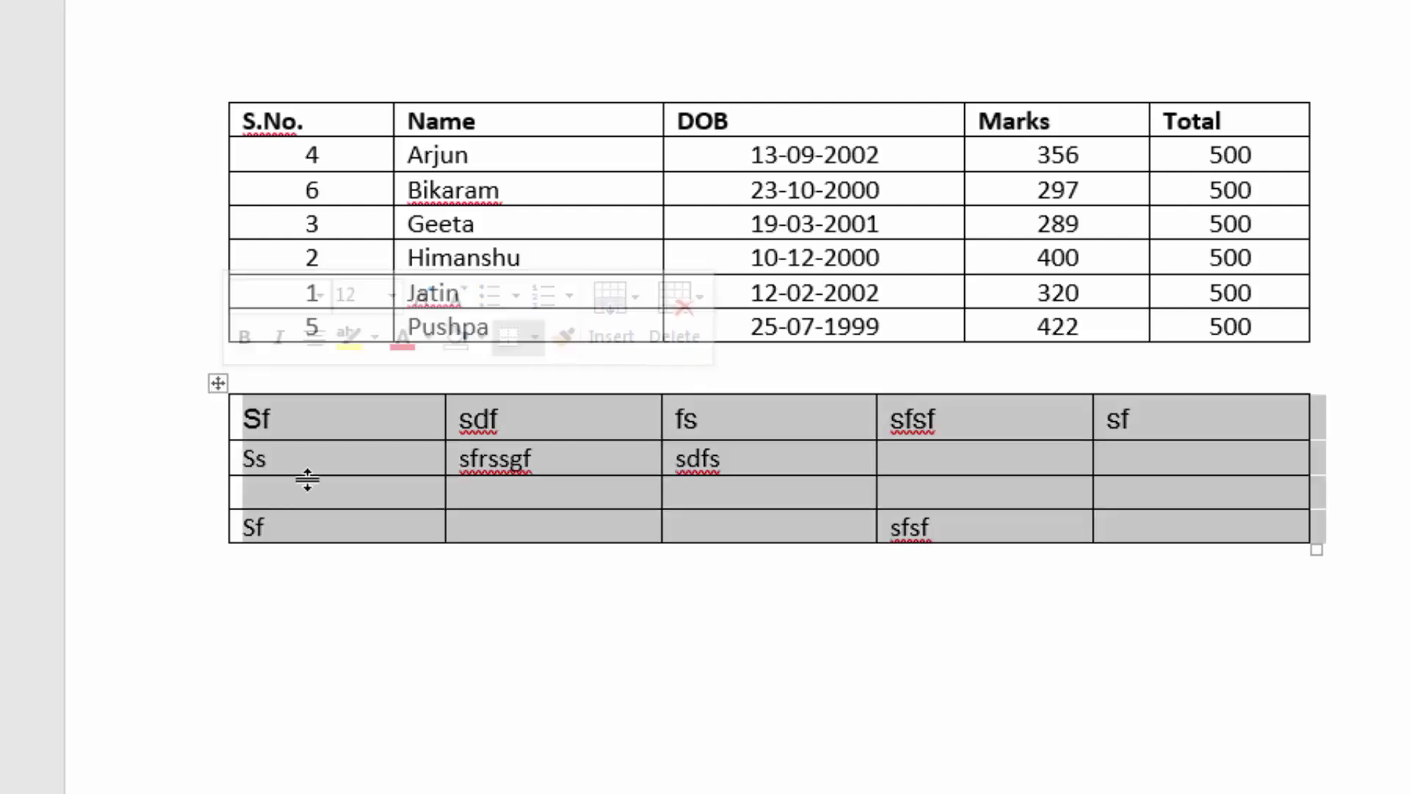
{"action": "key", "text": "BackSpace"}
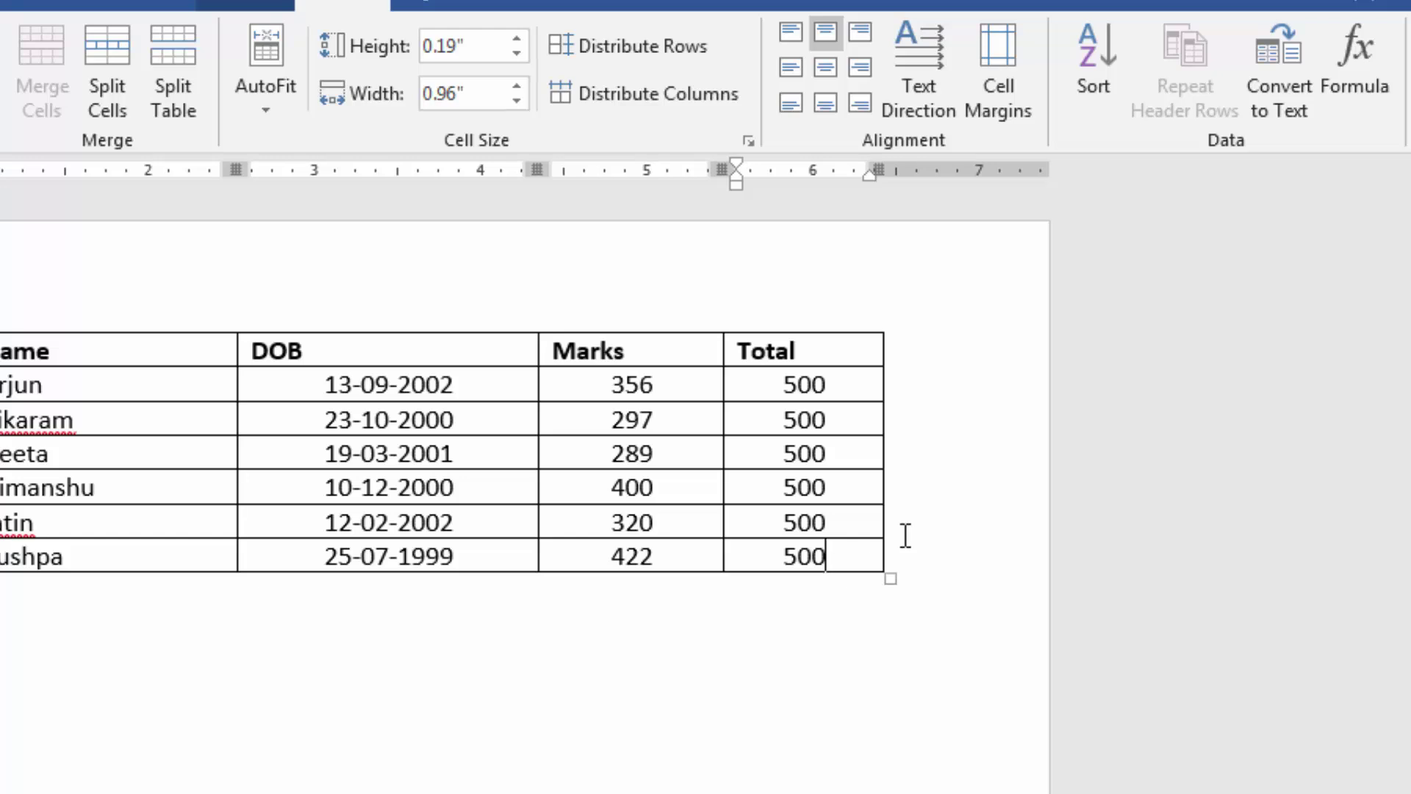
Step: Append a row labelled Total below Pushpa's record, then review the Marks and Total values above
{"action": "key", "text": "Tab"}
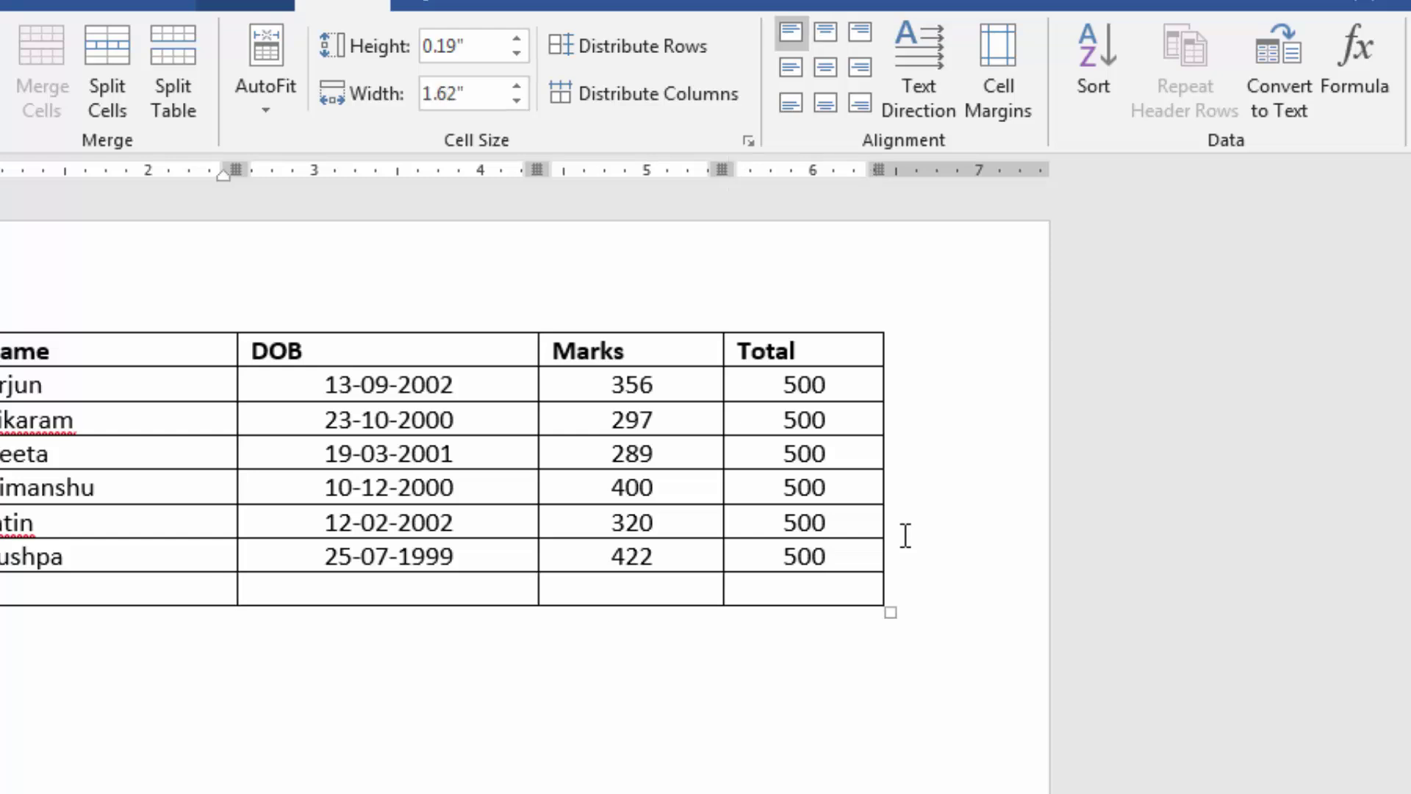
{"action": "type", "text": "Total"}
{"action": "key", "text": "Tab"}
{"action": "key", "text": "Tab"}
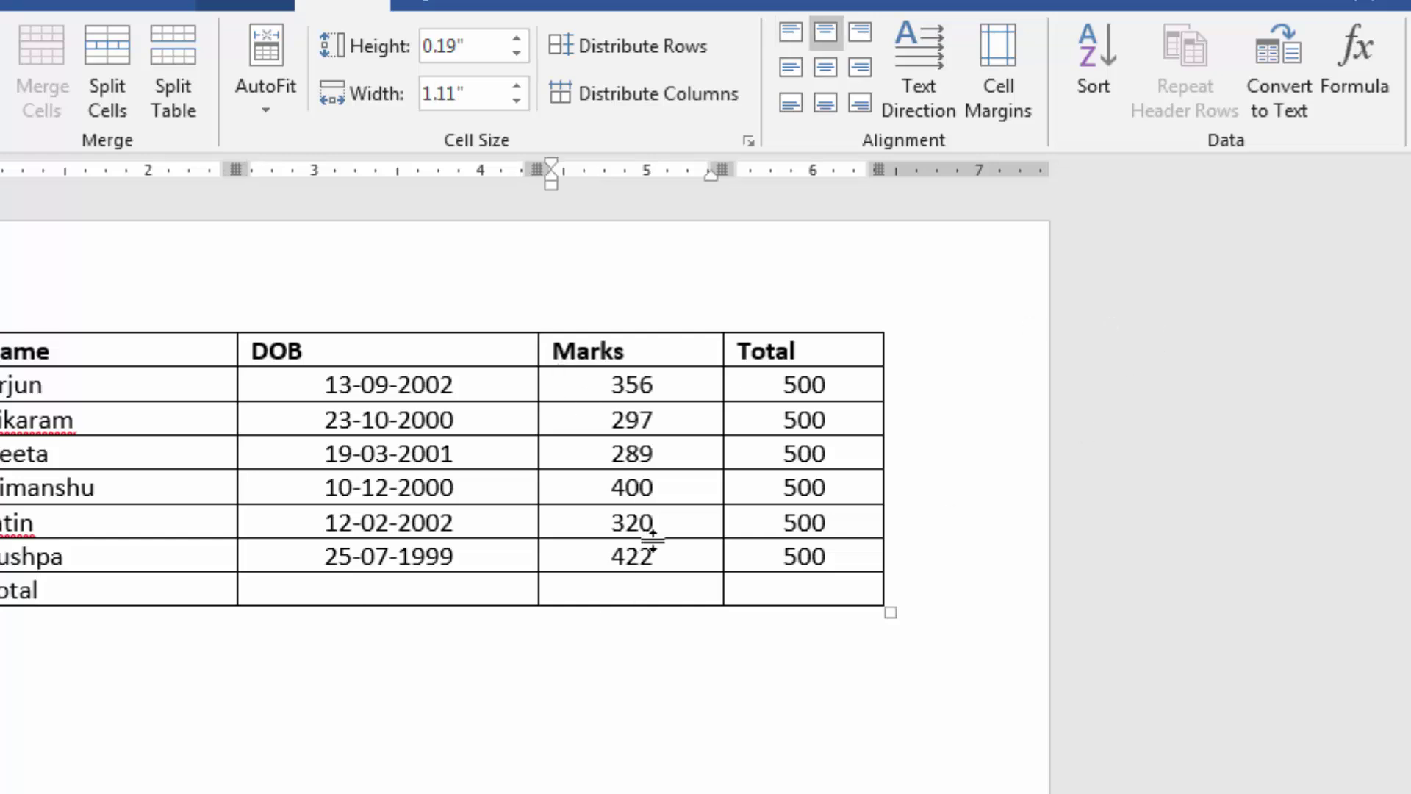
{"action": "left_click_drag", "start_coordinate": [661, 385], "coordinate": [658, 557]}
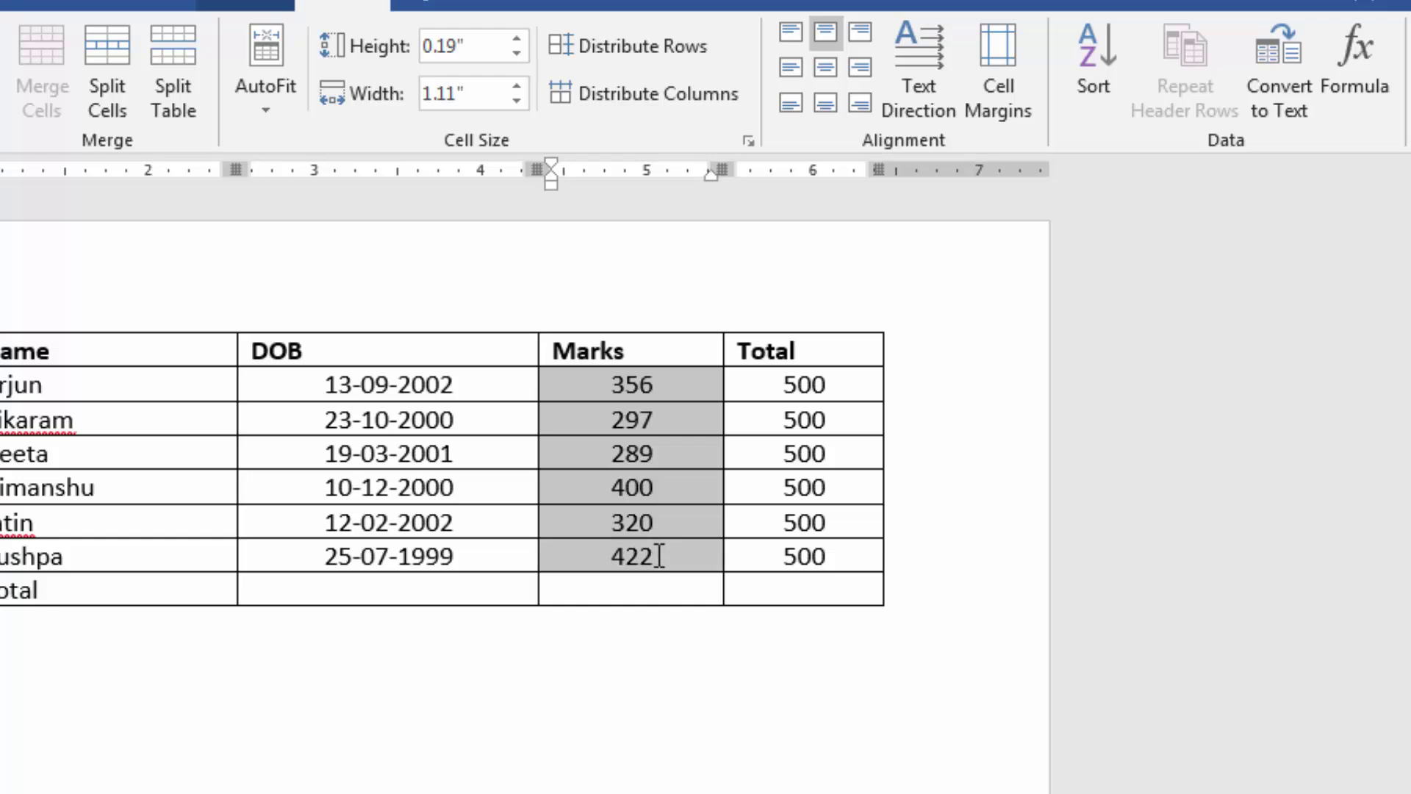
{"action": "left_click", "coordinate": [826, 386]}
{"action": "left_click_drag", "start_coordinate": [838, 408], "coordinate": [831, 554]}
{"action": "left_click", "coordinate": [688, 386]}
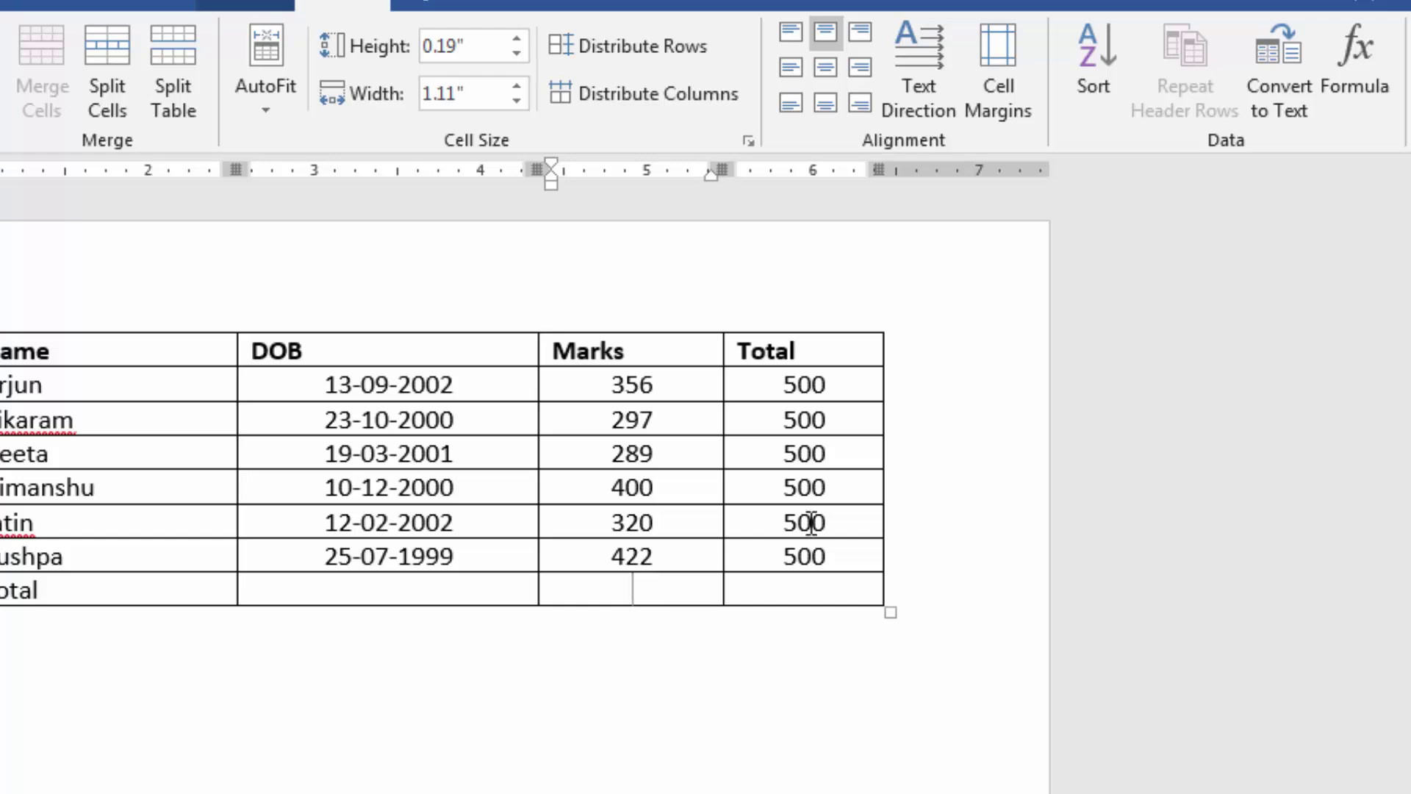
Step: Insert a =SUM(ABOVE) formula in the Total row's Marks cell, giving 2084
{"action": "left_click", "coordinate": [1341, 73]}
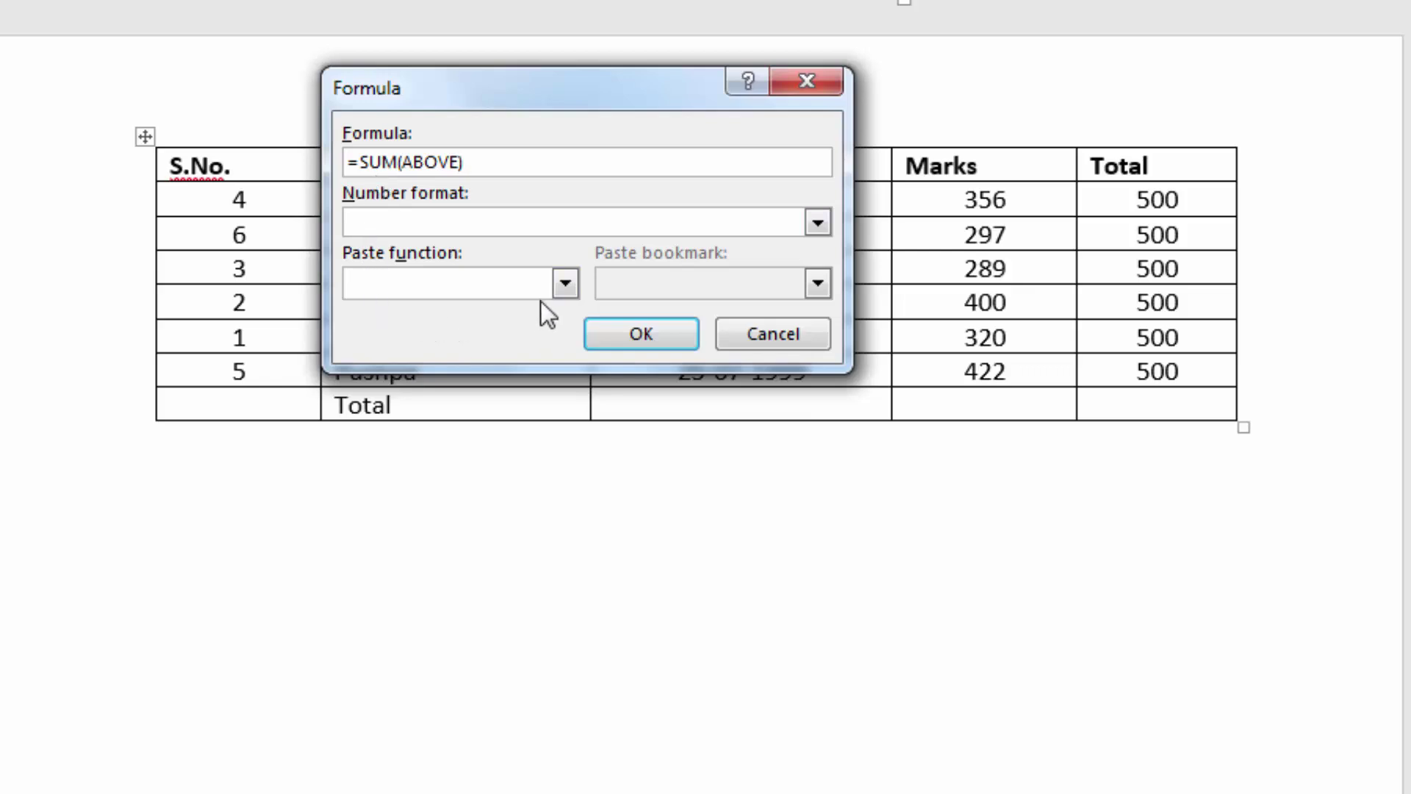
{"action": "left_click", "coordinate": [567, 286]}
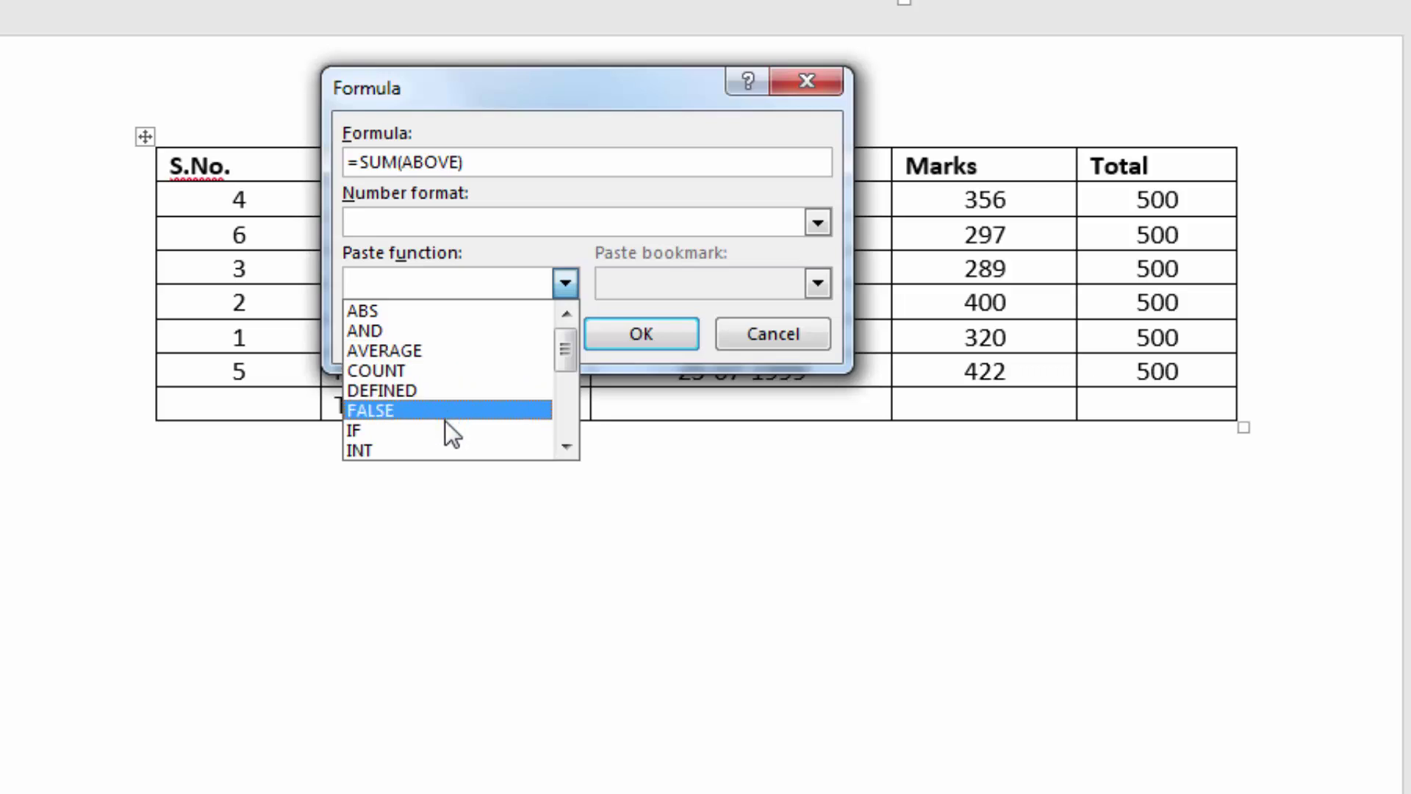
{"action": "left_click", "coordinate": [572, 448]}
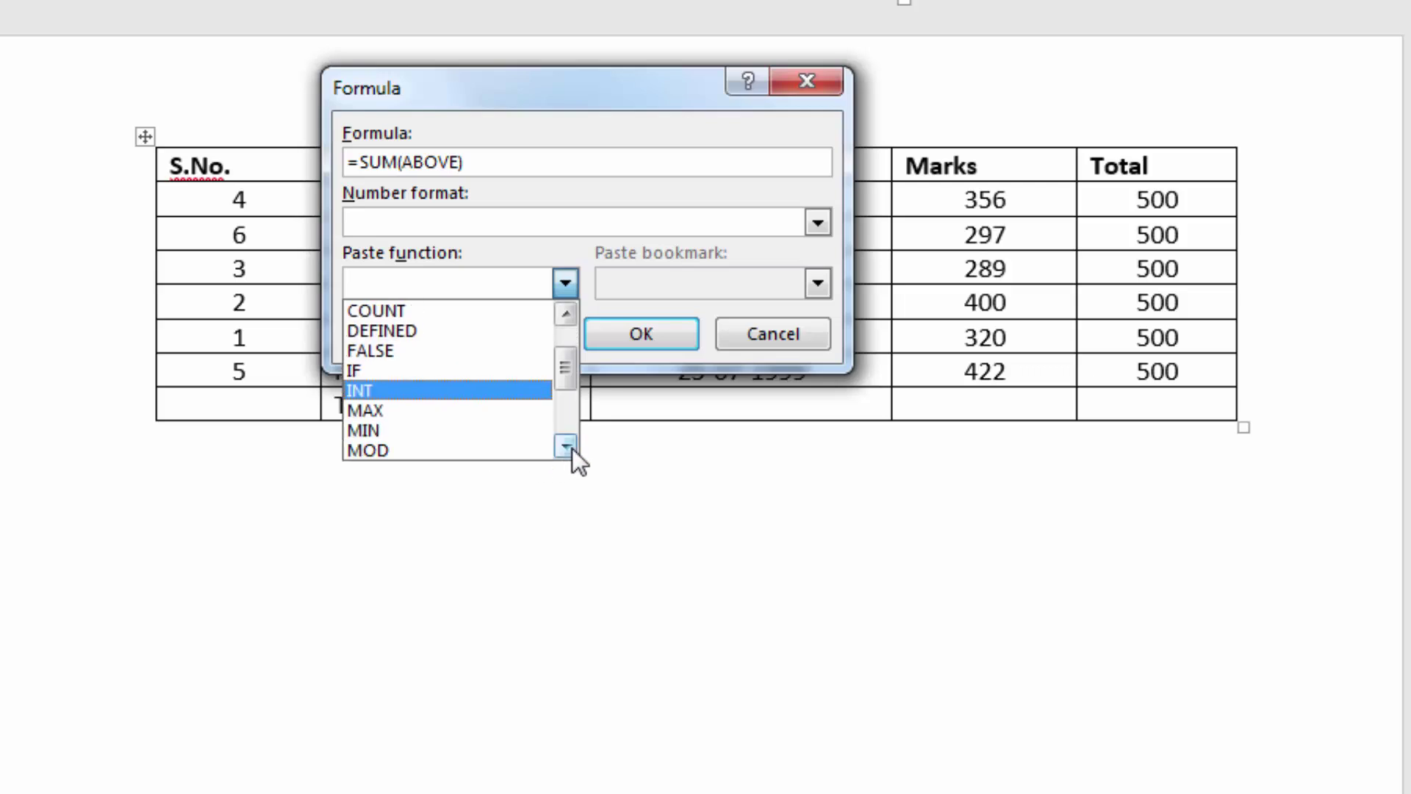
{"action": "left_click", "coordinate": [572, 448]}
{"action": "left_click", "coordinate": [572, 448]}
{"action": "left_click", "coordinate": [571, 448]}
{"action": "left_click", "coordinate": [571, 447]}
{"action": "left_click", "coordinate": [572, 448]}
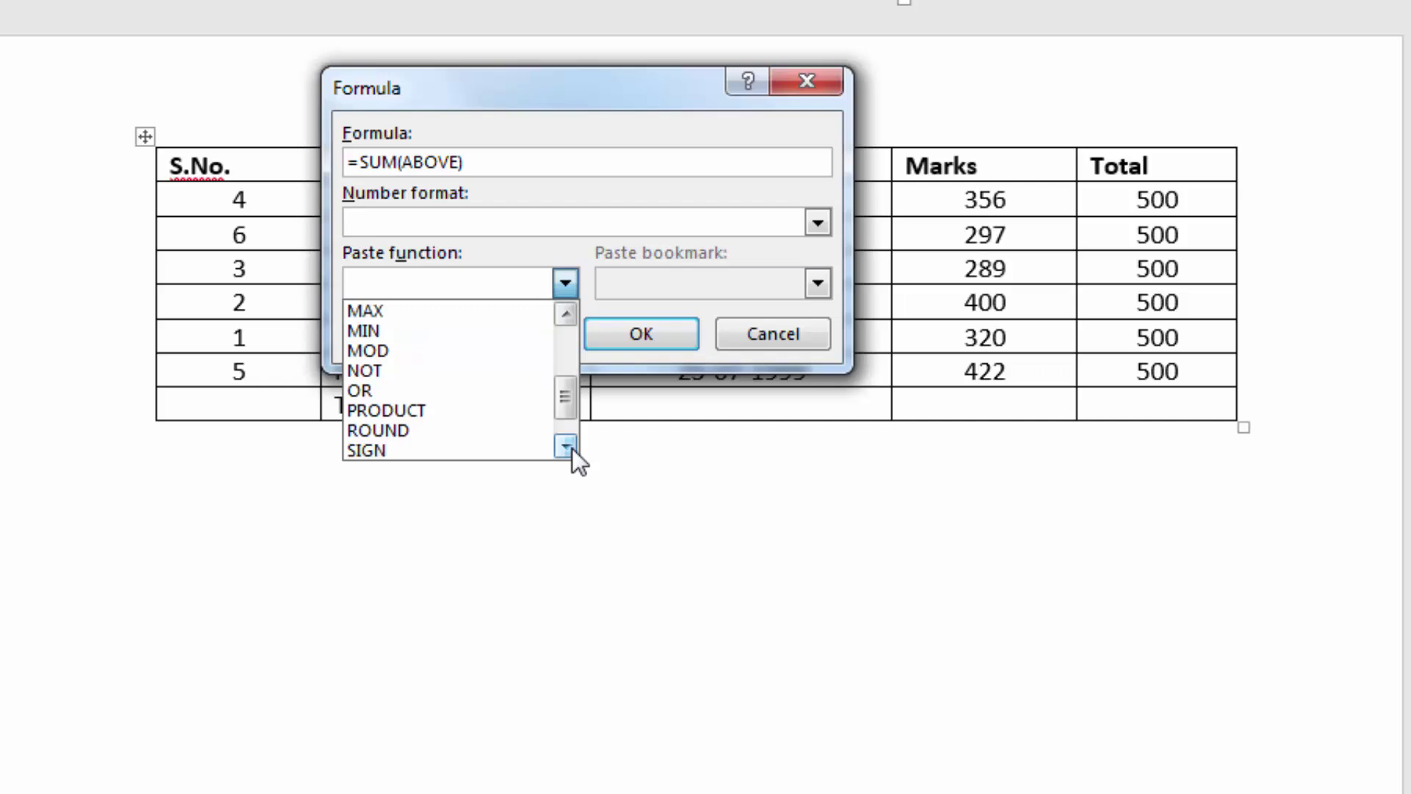
{"action": "left_click", "coordinate": [572, 448]}
{"action": "left_click", "coordinate": [571, 448]}
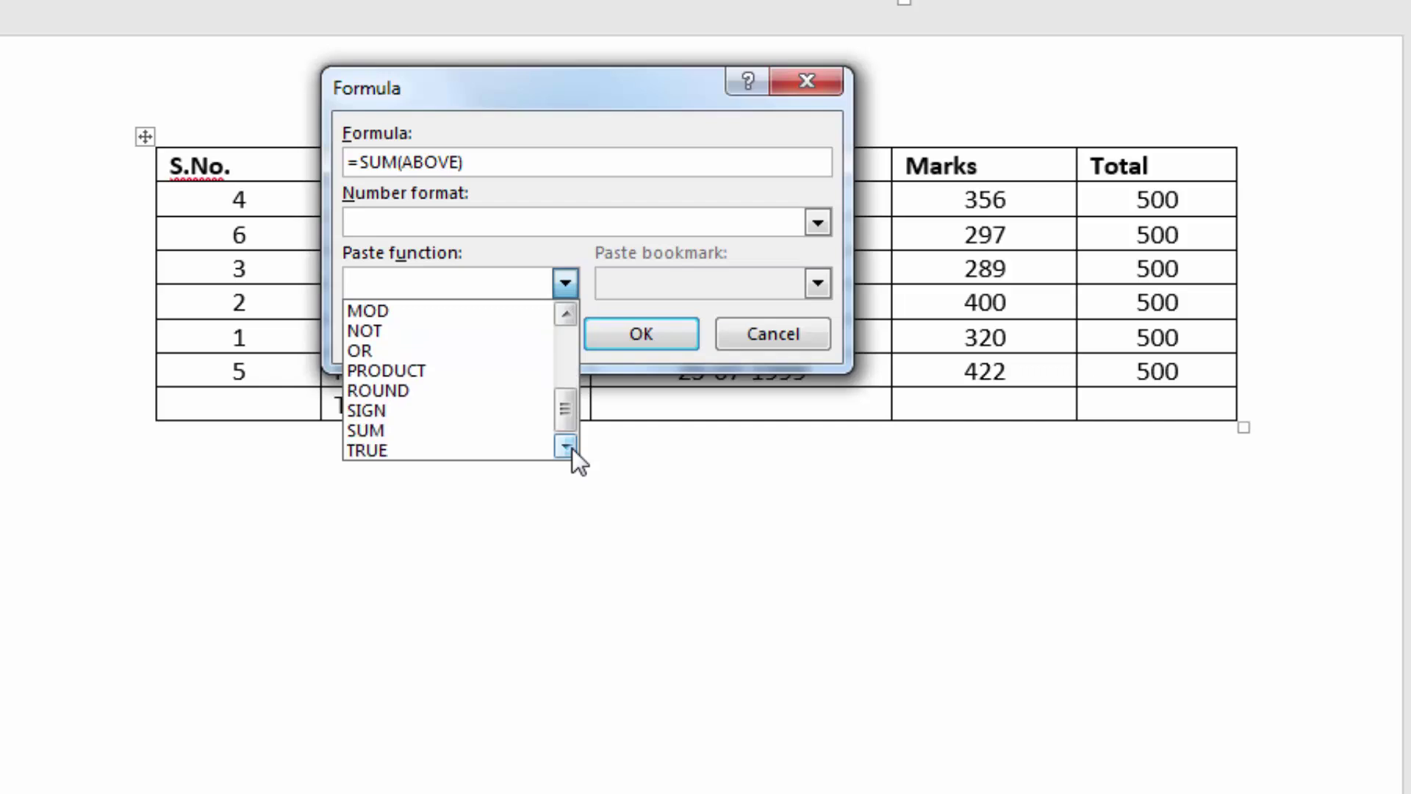
{"action": "left_click", "coordinate": [560, 284]}
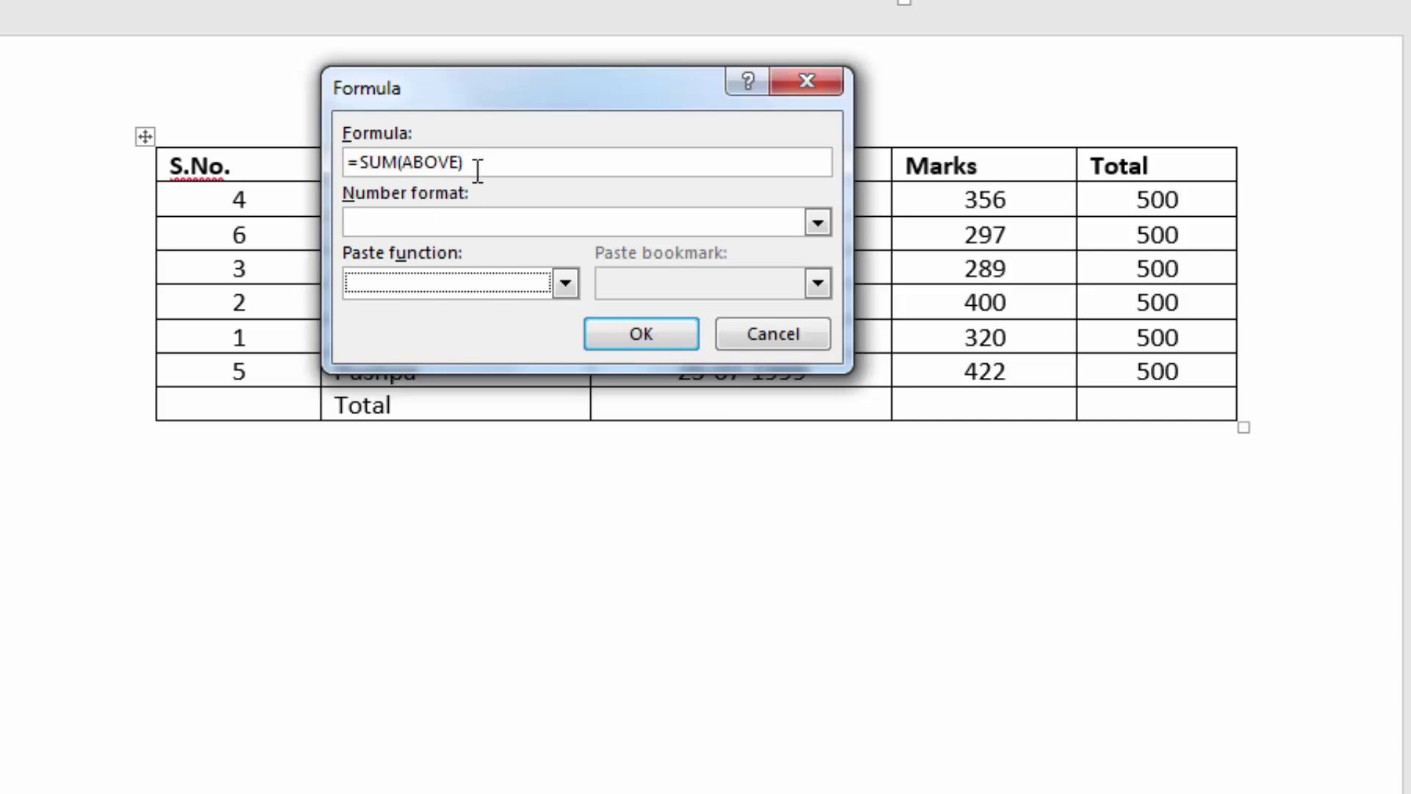
{"action": "left_click", "coordinate": [489, 219]}
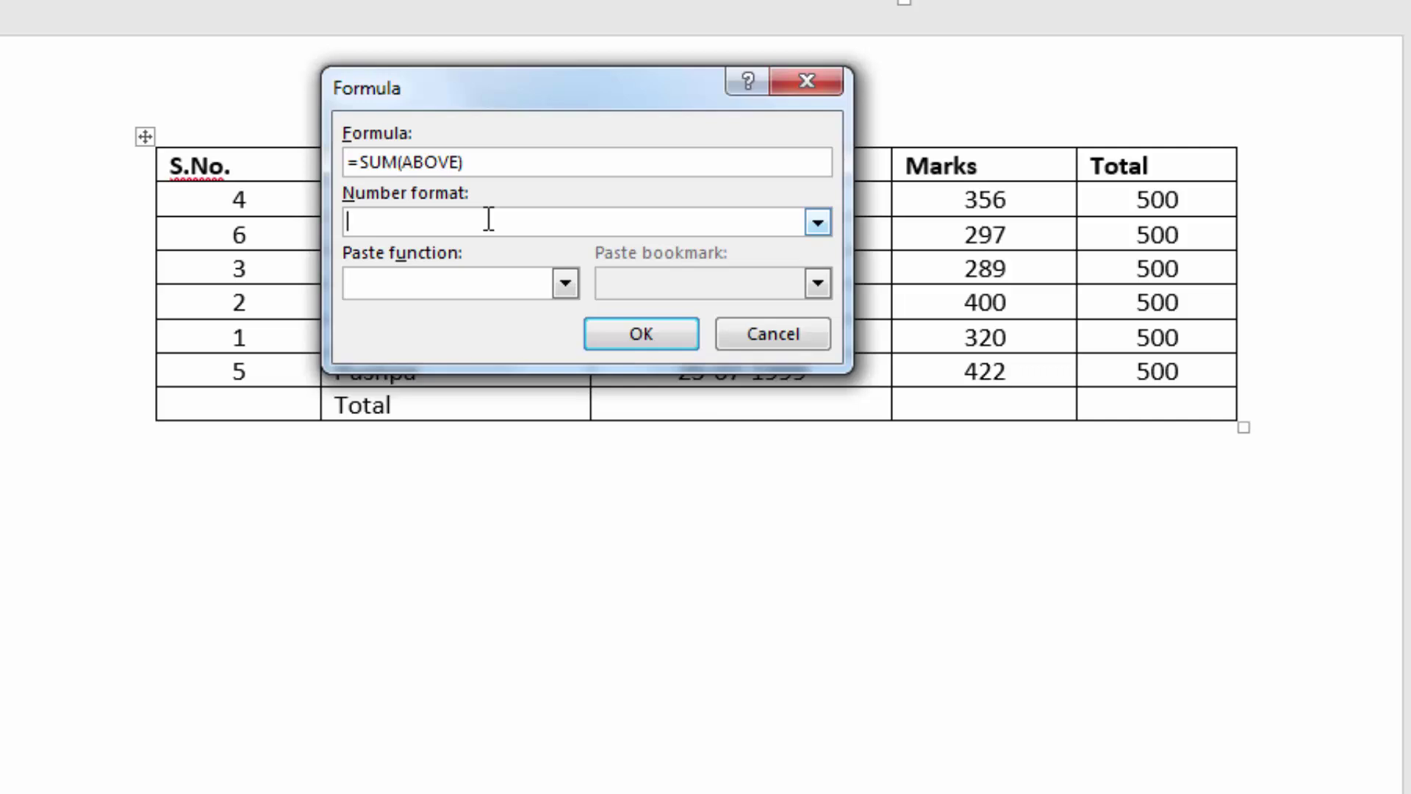
{"action": "left_click", "coordinate": [633, 332]}
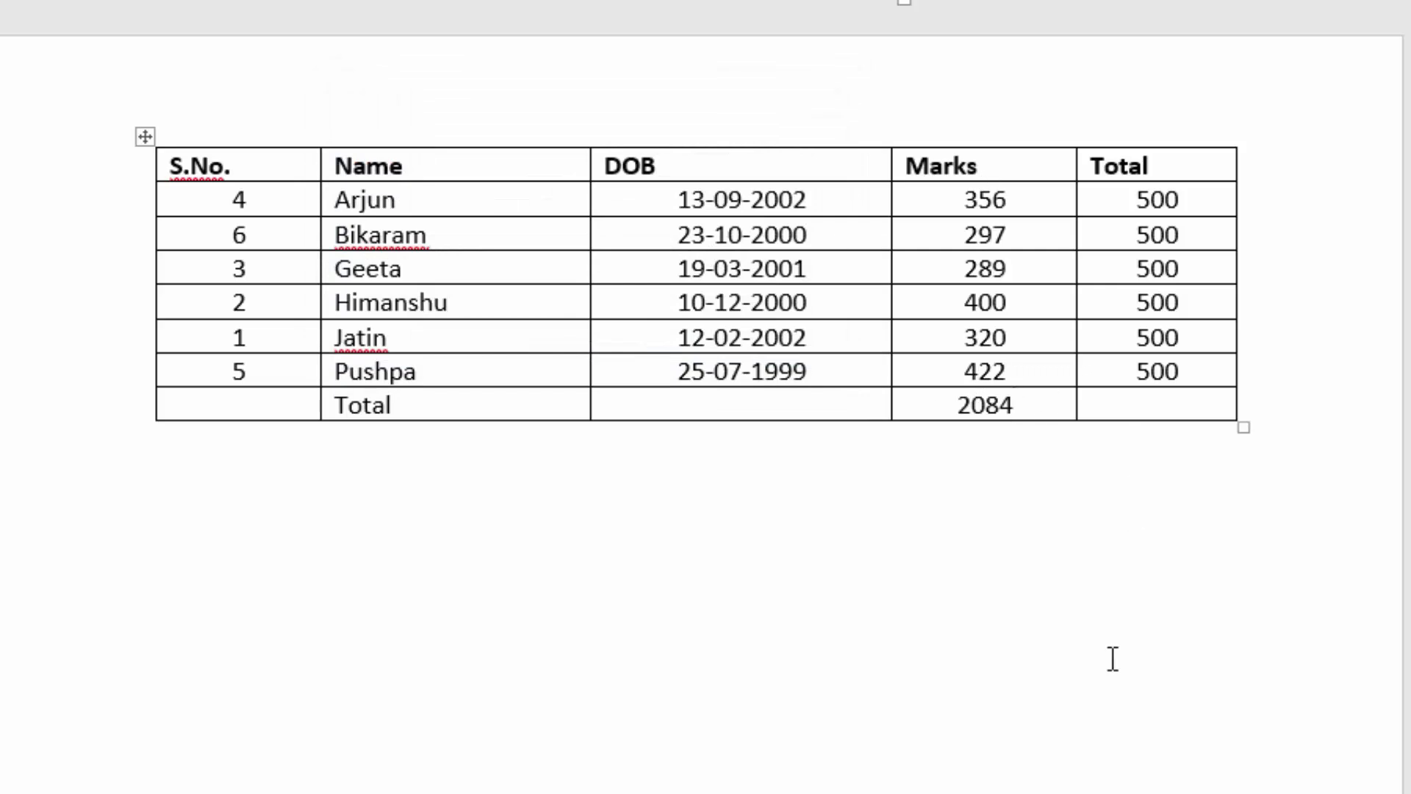
Step: Replace the 2084 total with an =AVERAGE(ABOVE) result of 347.33, then delete it
{"action": "key", "text": "shift+Left"}
{"action": "key", "text": "Delete"}
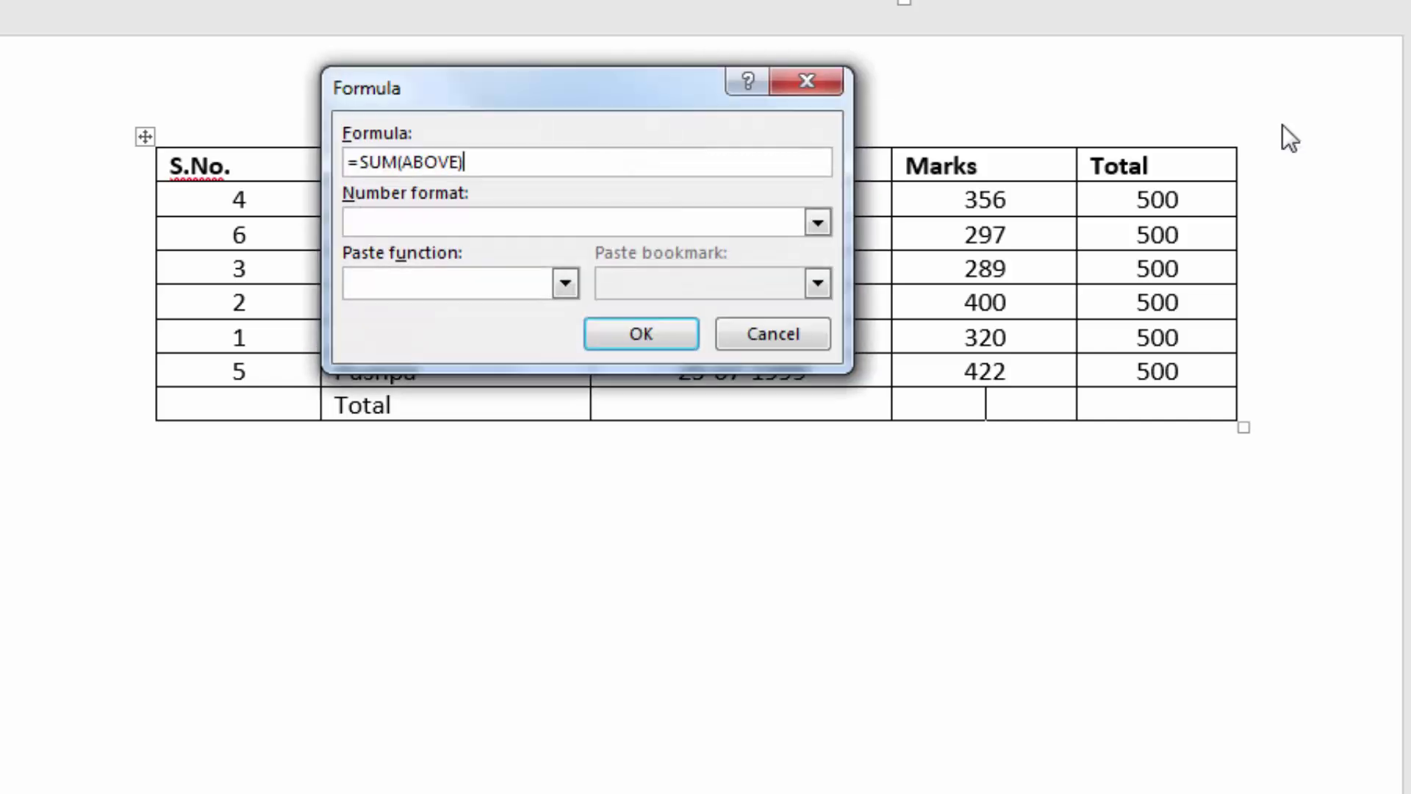
{"action": "key", "text": "BackSpace"}
{"action": "key", "text": "BackSpace"}
{"action": "key", "text": "BackSpace"}
{"action": "type", "text": "average"}
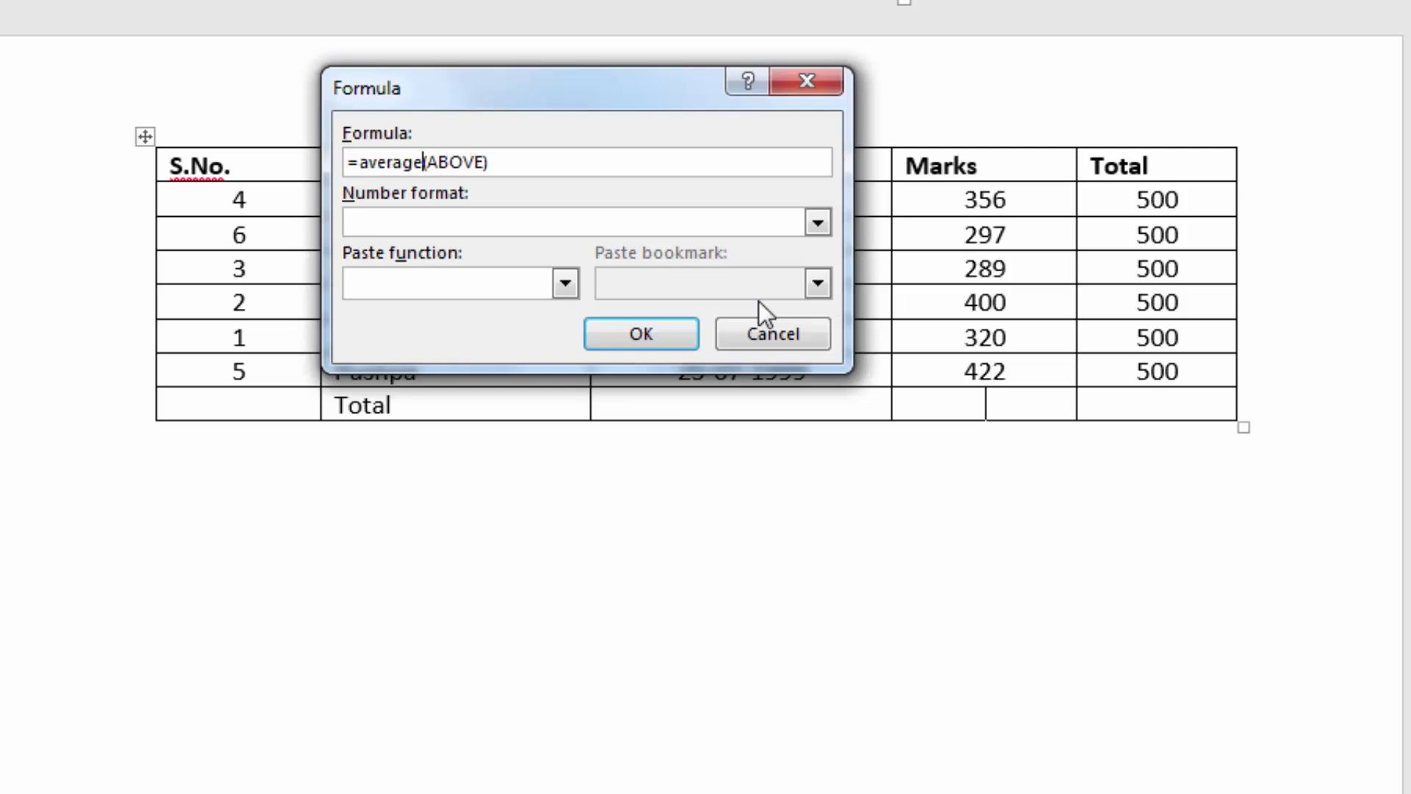
{"action": "left_click", "coordinate": [565, 283]}
{"action": "left_click", "coordinate": [565, 283]}
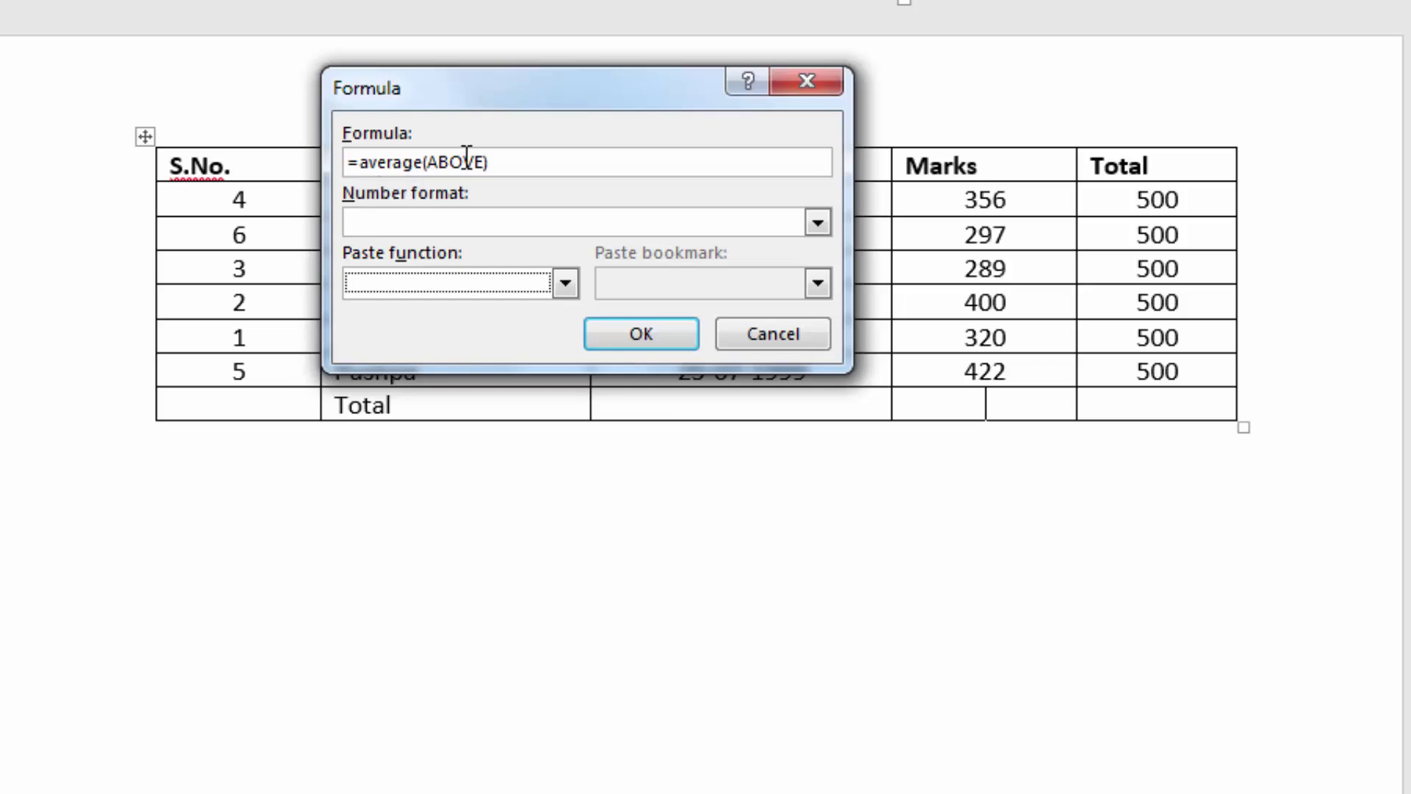
{"action": "left_click", "coordinate": [654, 335]}
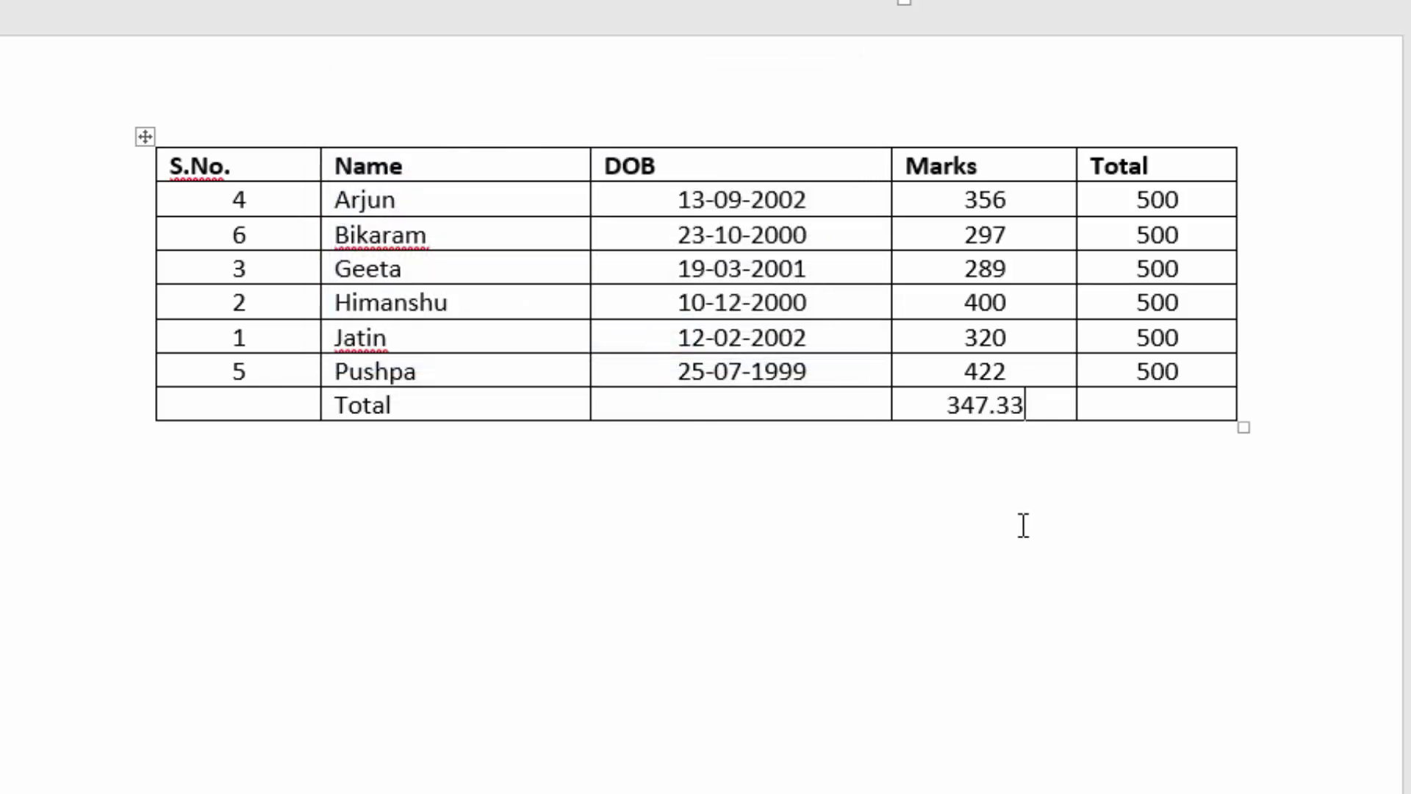
{"action": "key", "text": "BackSpace"}
{"action": "key", "text": "BackSpace"}
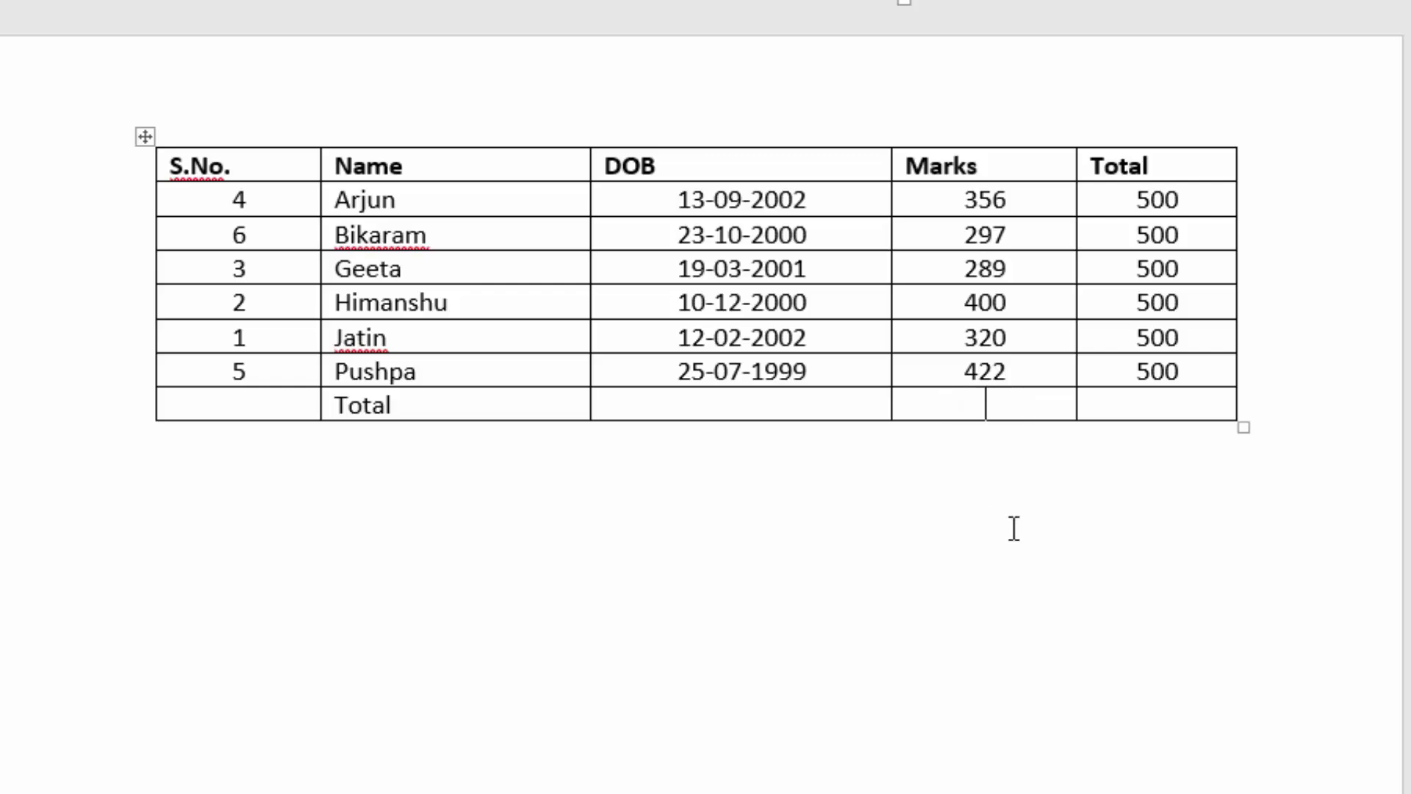
Step: Paste a duplicate of the marks table below the original
{"action": "left_click", "coordinate": [145, 136]}
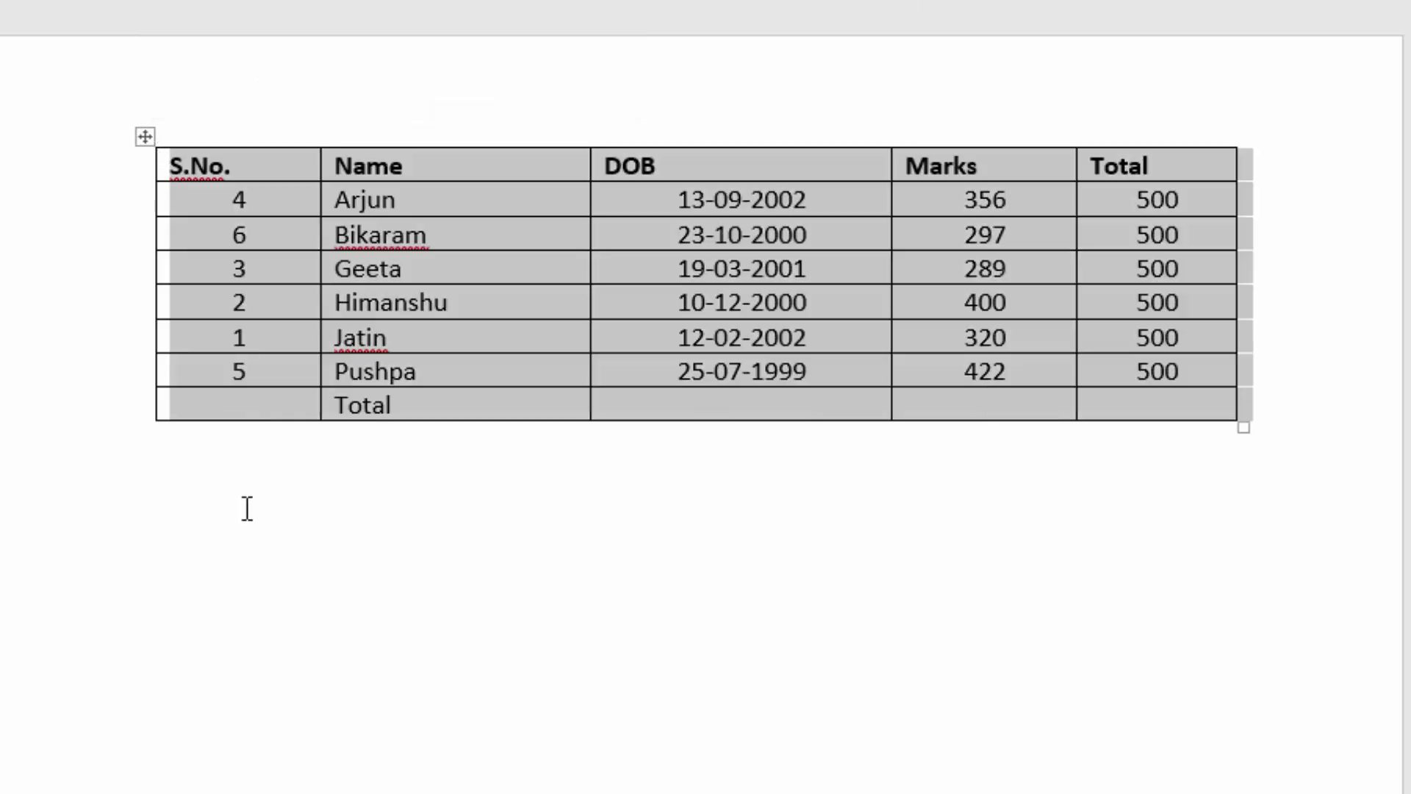
{"action": "left_click", "coordinate": [184, 502]}
{"action": "key", "text": "ctrl+v"}
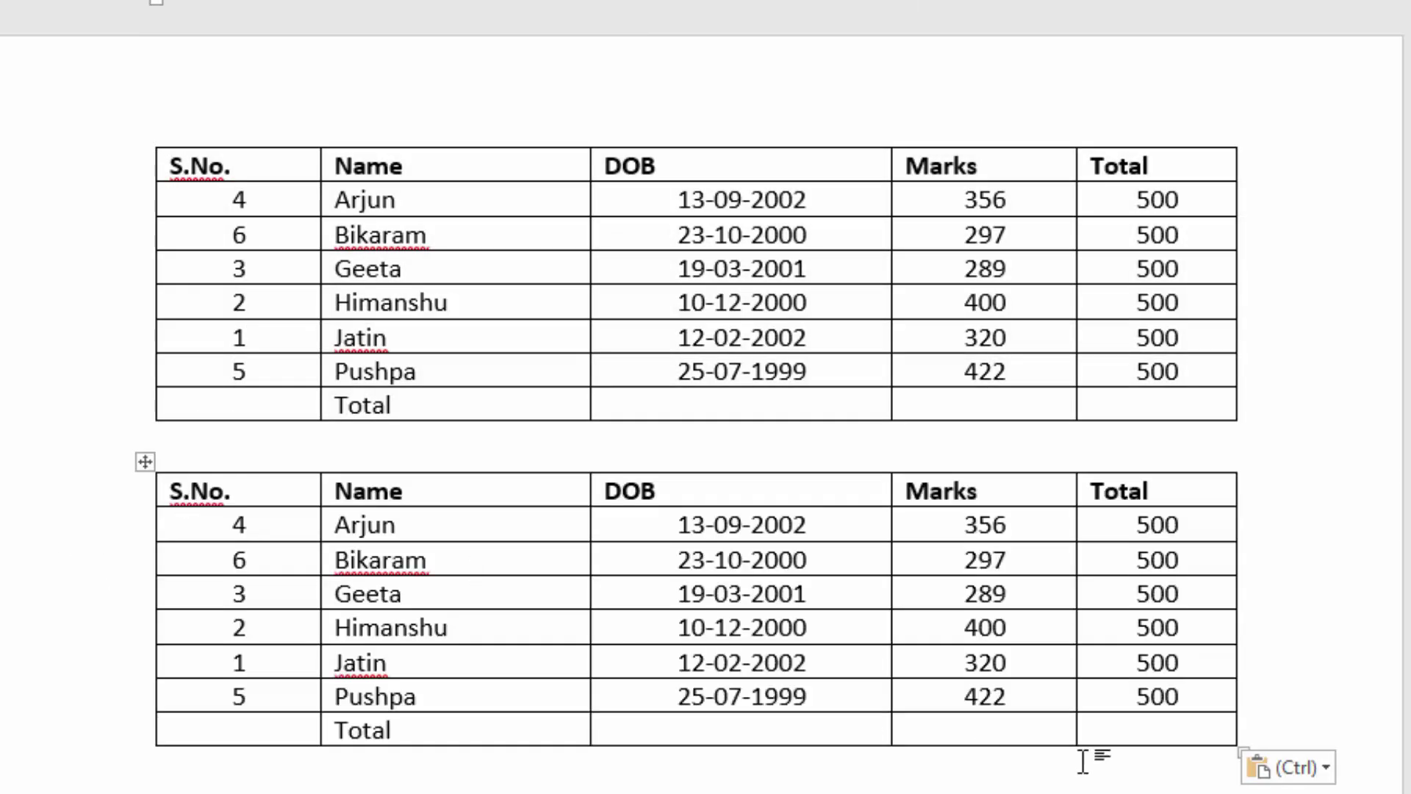
Step: Change the copy's marks to 255, 297, 289, 350, 189 and 311
{"action": "left_click_drag", "start_coordinate": [1005, 526], "coordinate": [963, 527]}
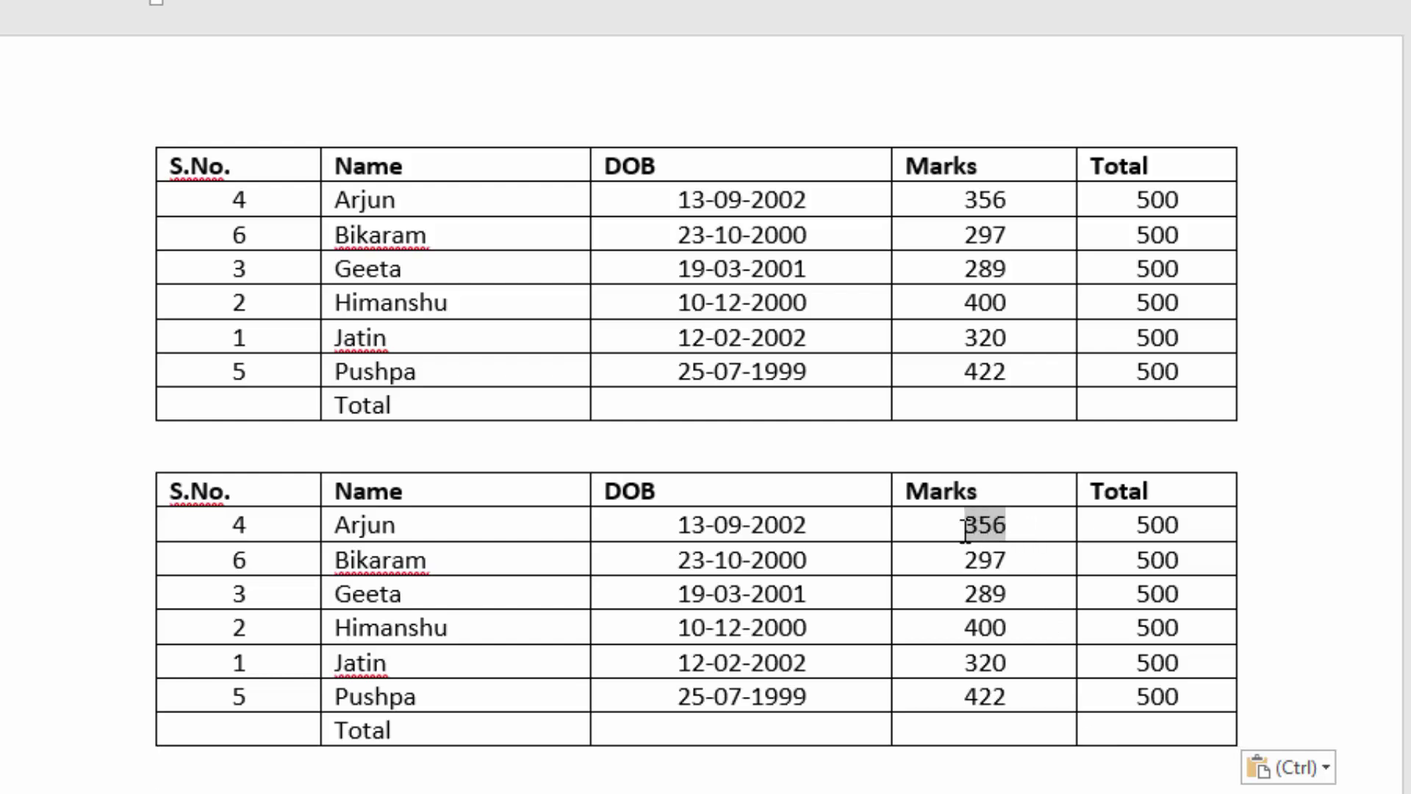
{"action": "type", "text": "255"}
{"action": "left_click_drag", "start_coordinate": [1009, 627], "coordinate": [954, 627]}
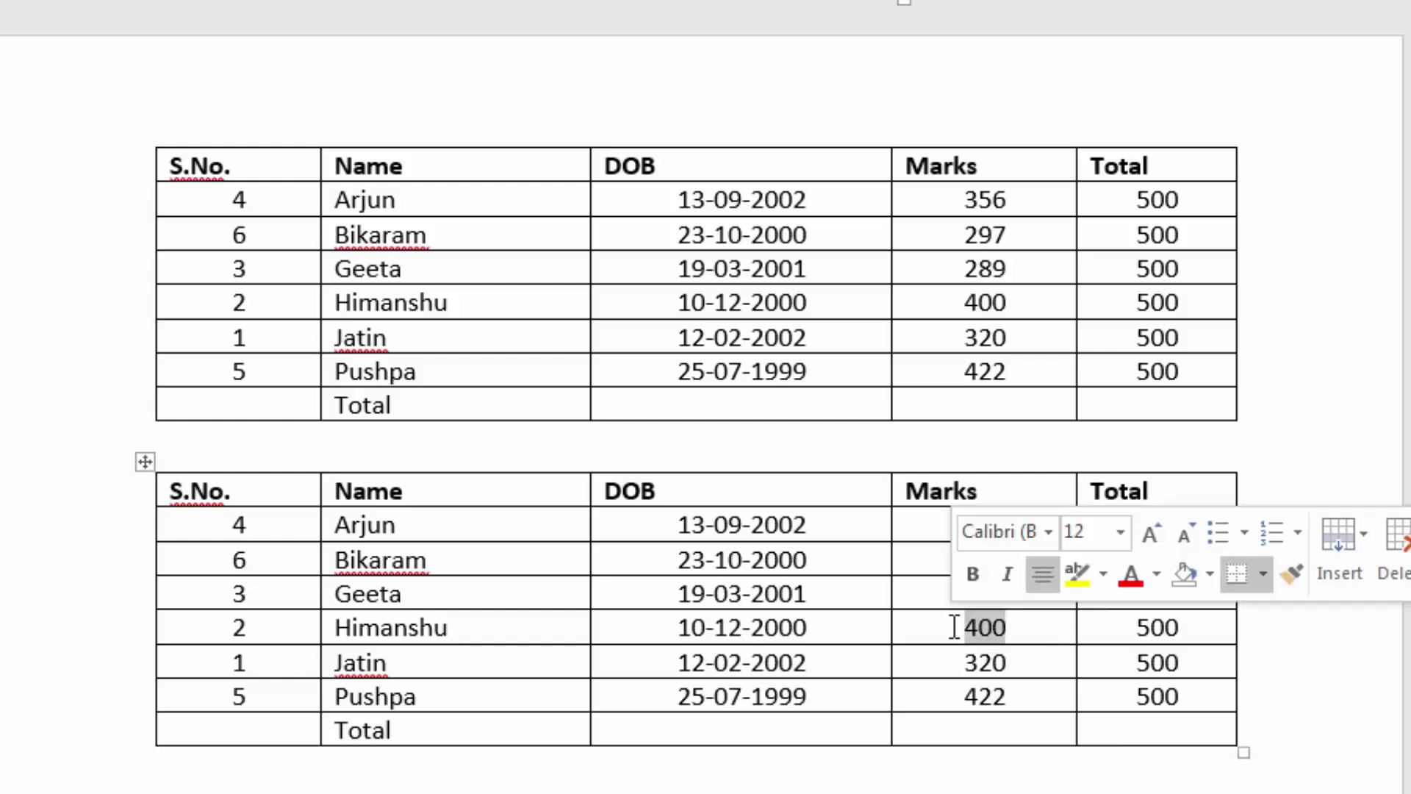
{"action": "type", "text": "350"}
{"action": "mouse_move", "coordinate": [1025, 663]}
{"action": "left_mouse_down"}
{"action": "mouse_move", "coordinate": [964, 663]}
{"action": "mouse_move", "coordinate": [1024, 699]}
{"action": "left_mouse_up"}
{"action": "type", "text": "189311"}
{"action": "left_click", "coordinate": [1037, 563]}
{"action": "scroll", "coordinate": [1049, 631], "scroll_direction": "down", "scroll_amount": 1}
{"action": "scroll", "coordinate": [1046, 630], "scroll_direction": "down", "scroll_amount": 3}
{"action": "scroll", "coordinate": [955, 636], "scroll_direction": "down", "scroll_amount": 3}
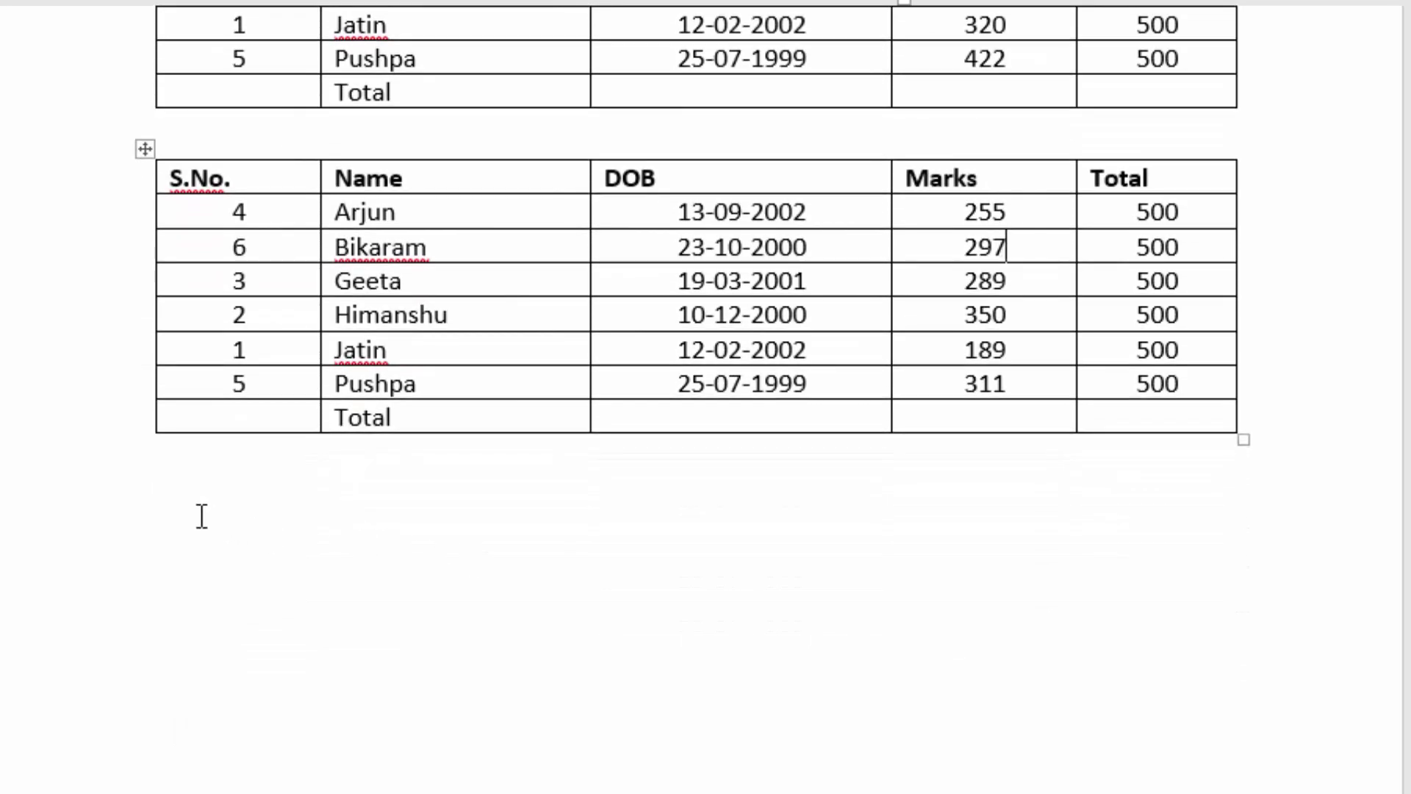
{"action": "left_click", "coordinate": [195, 503]}
{"action": "key", "text": "Return"}
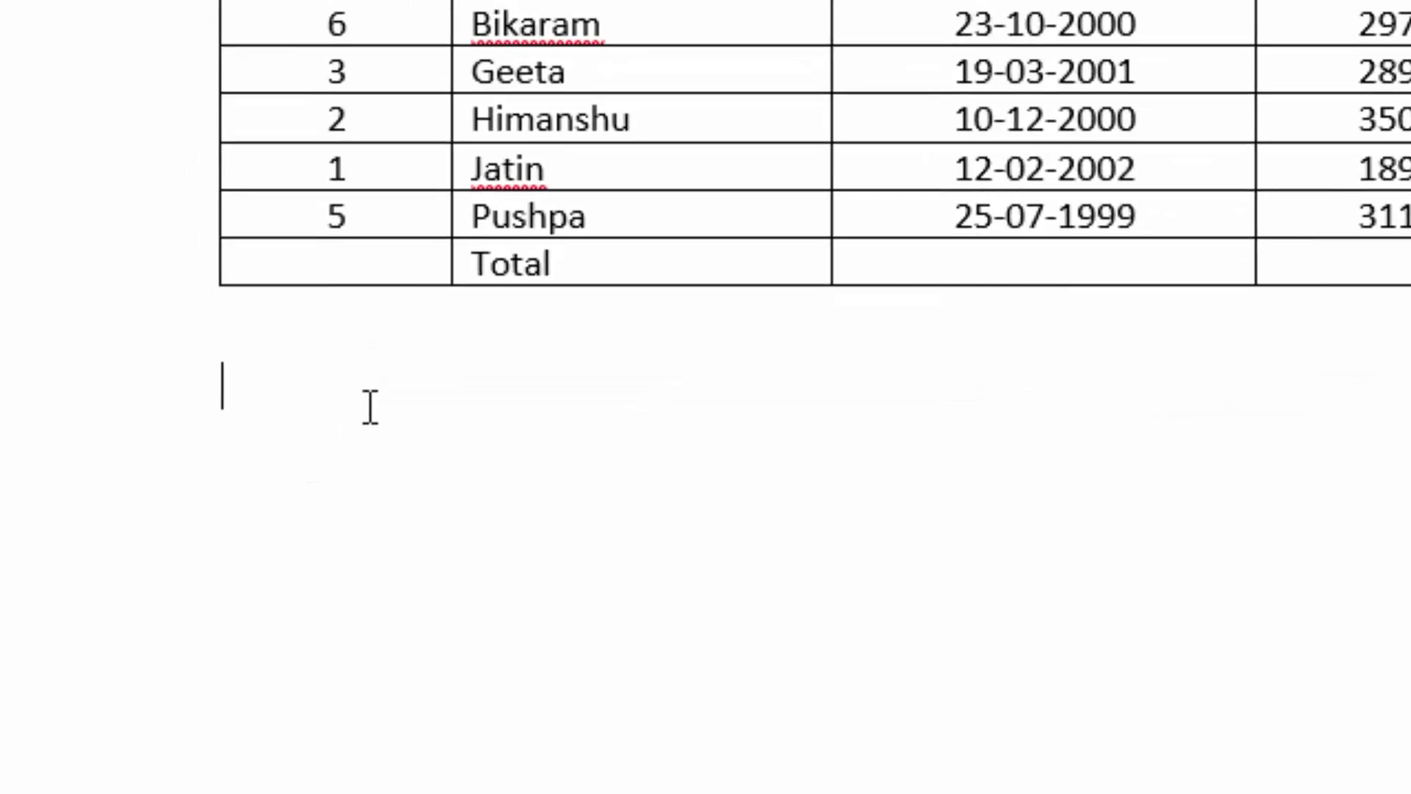
{"action": "key", "text": "ctrl+F9"}
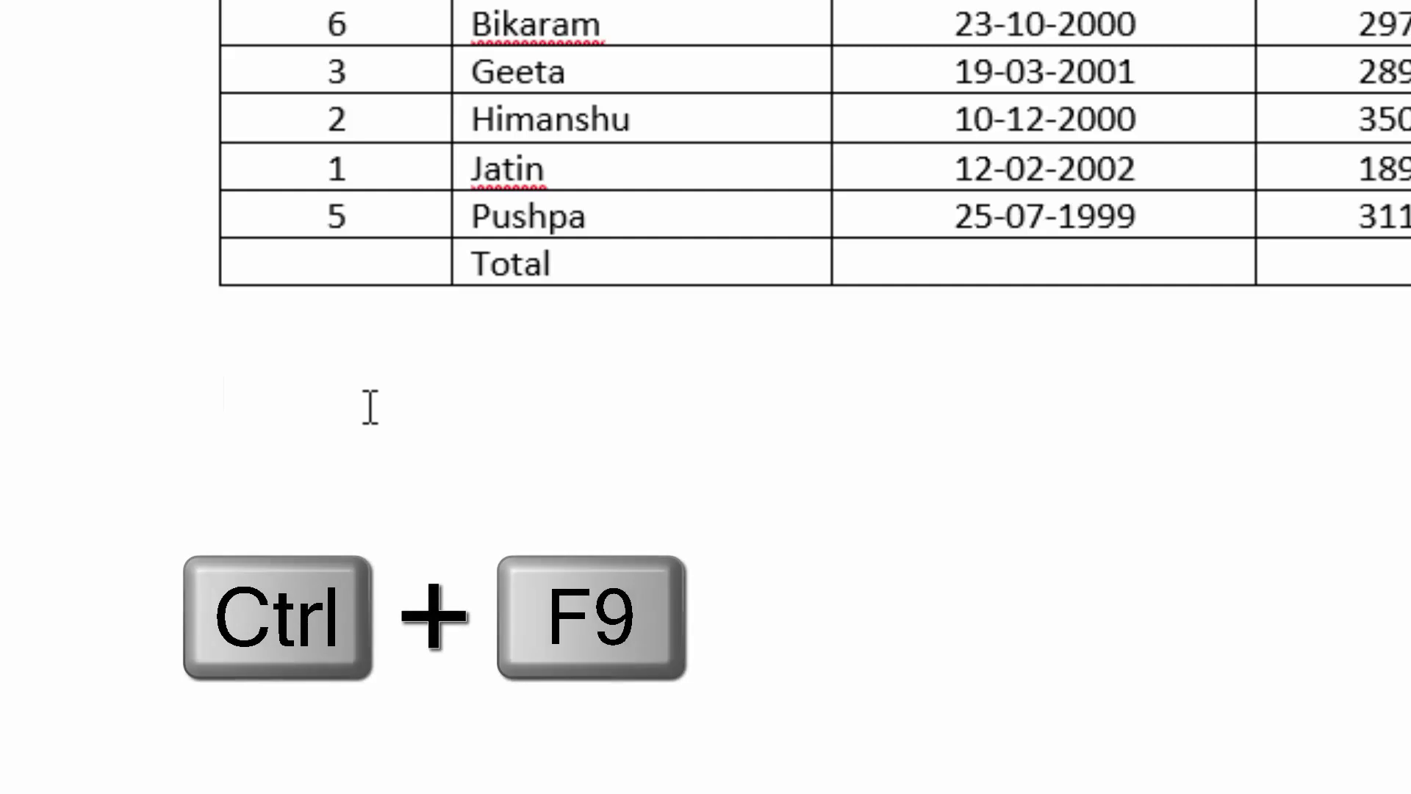
{"action": "key", "text": "ctrl+F9"}
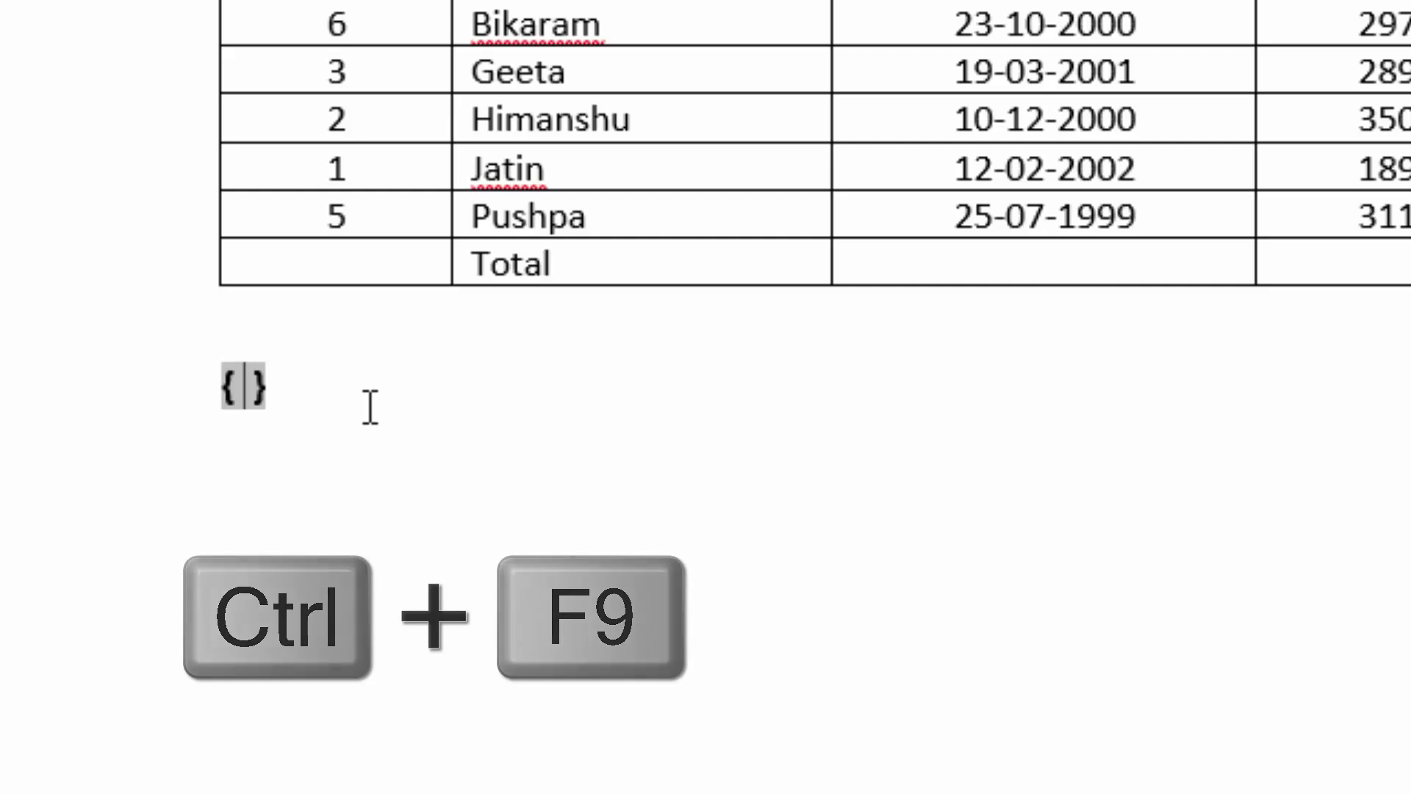
{"action": "type", "text": "= "}
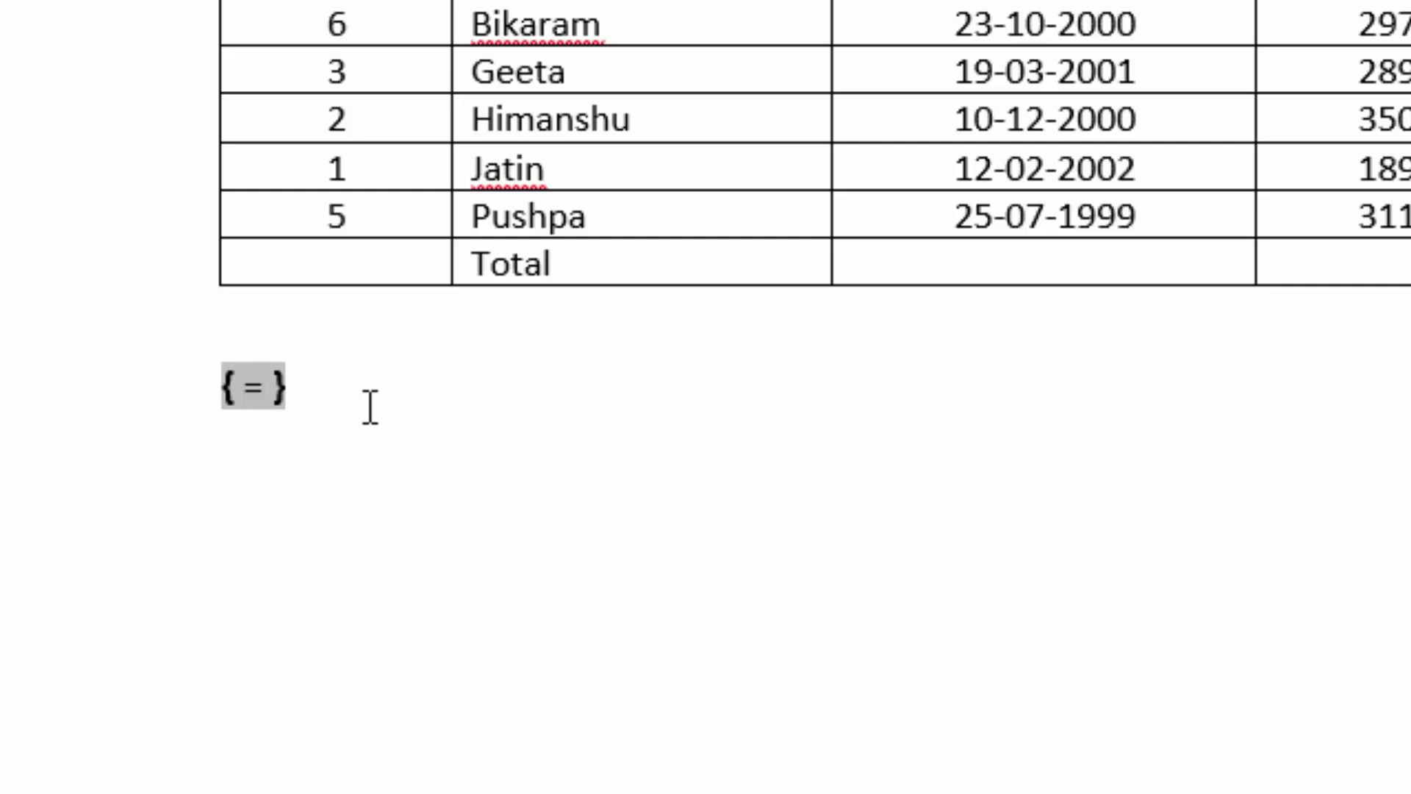
{"action": "type", "text": "4+56+9+8+10"}
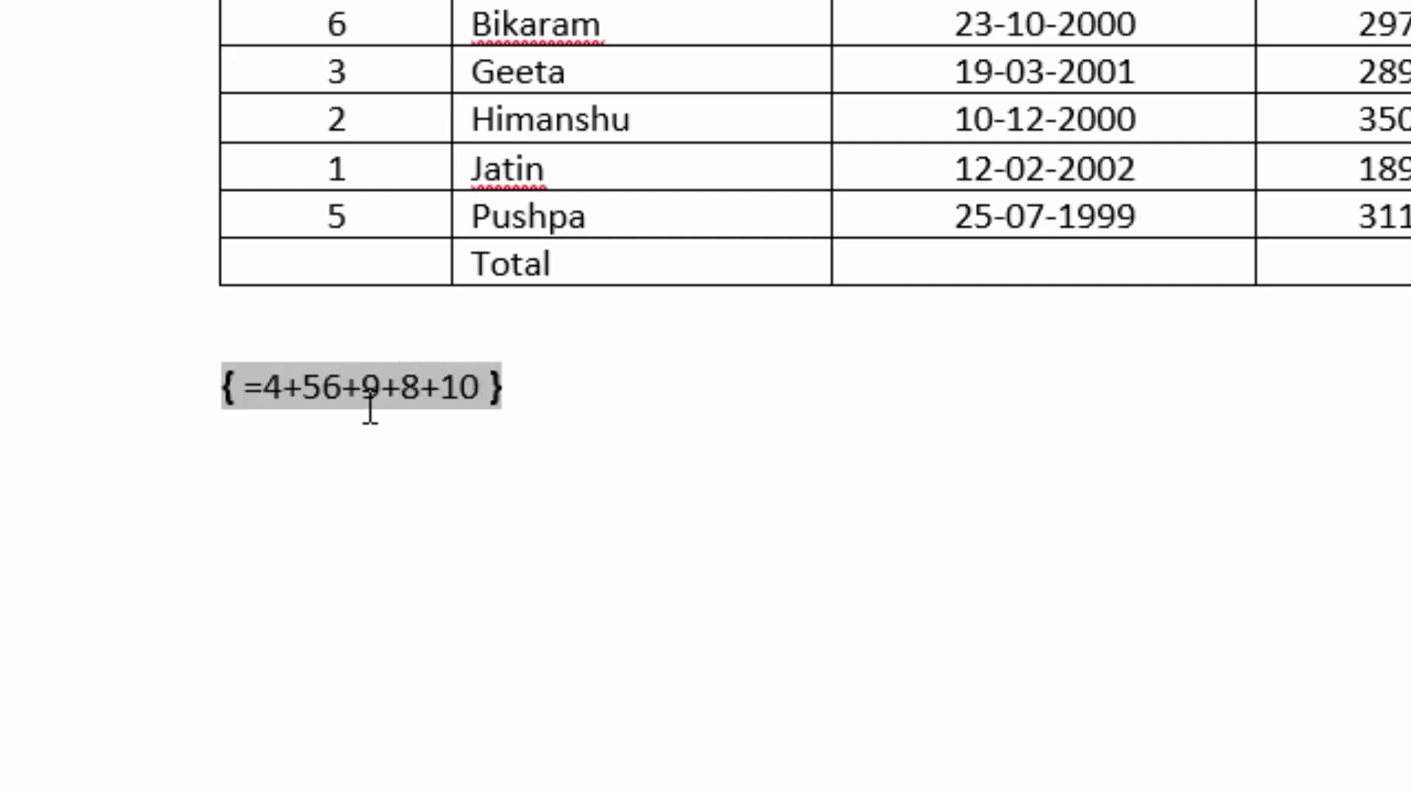
{"action": "key", "text": "F9"}
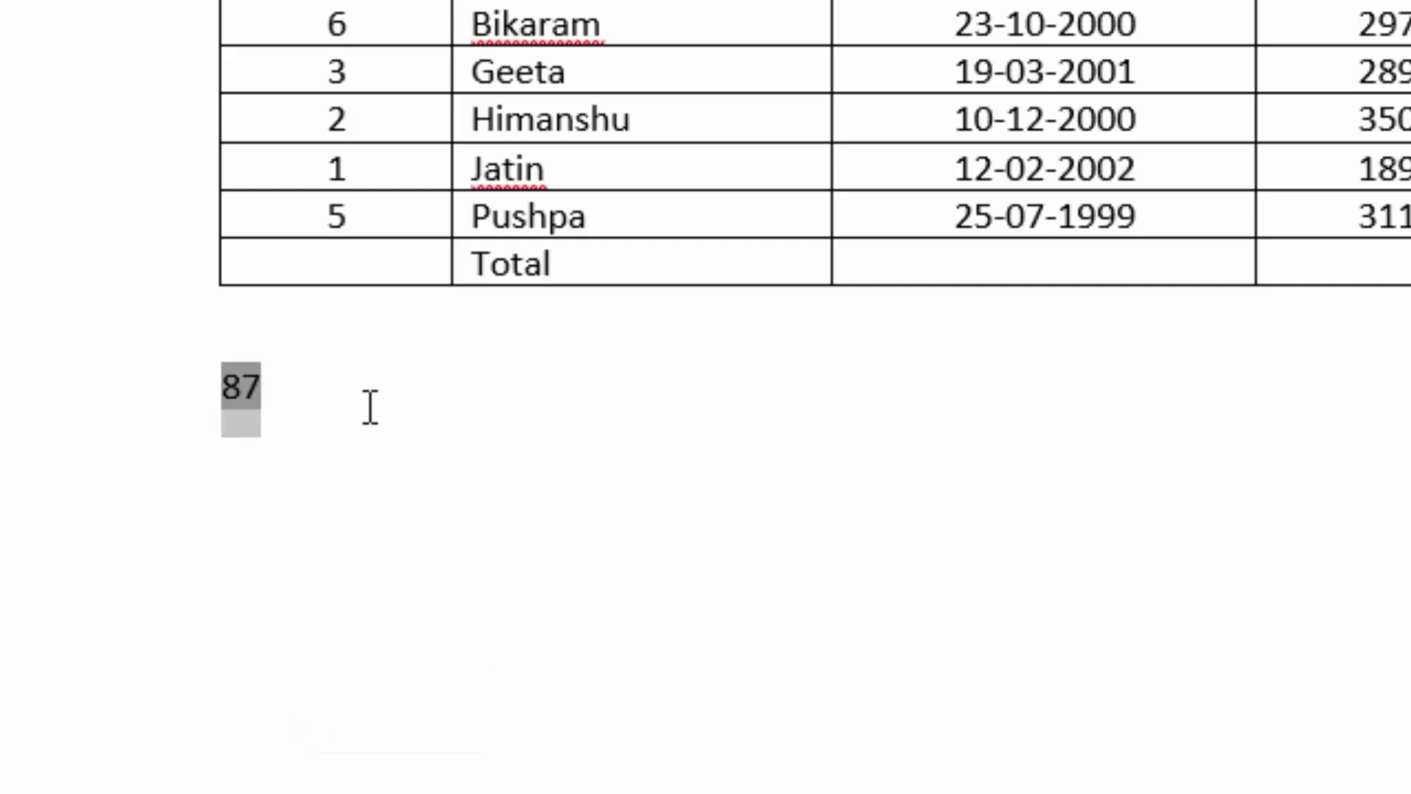
{"action": "key", "text": "Delete"}
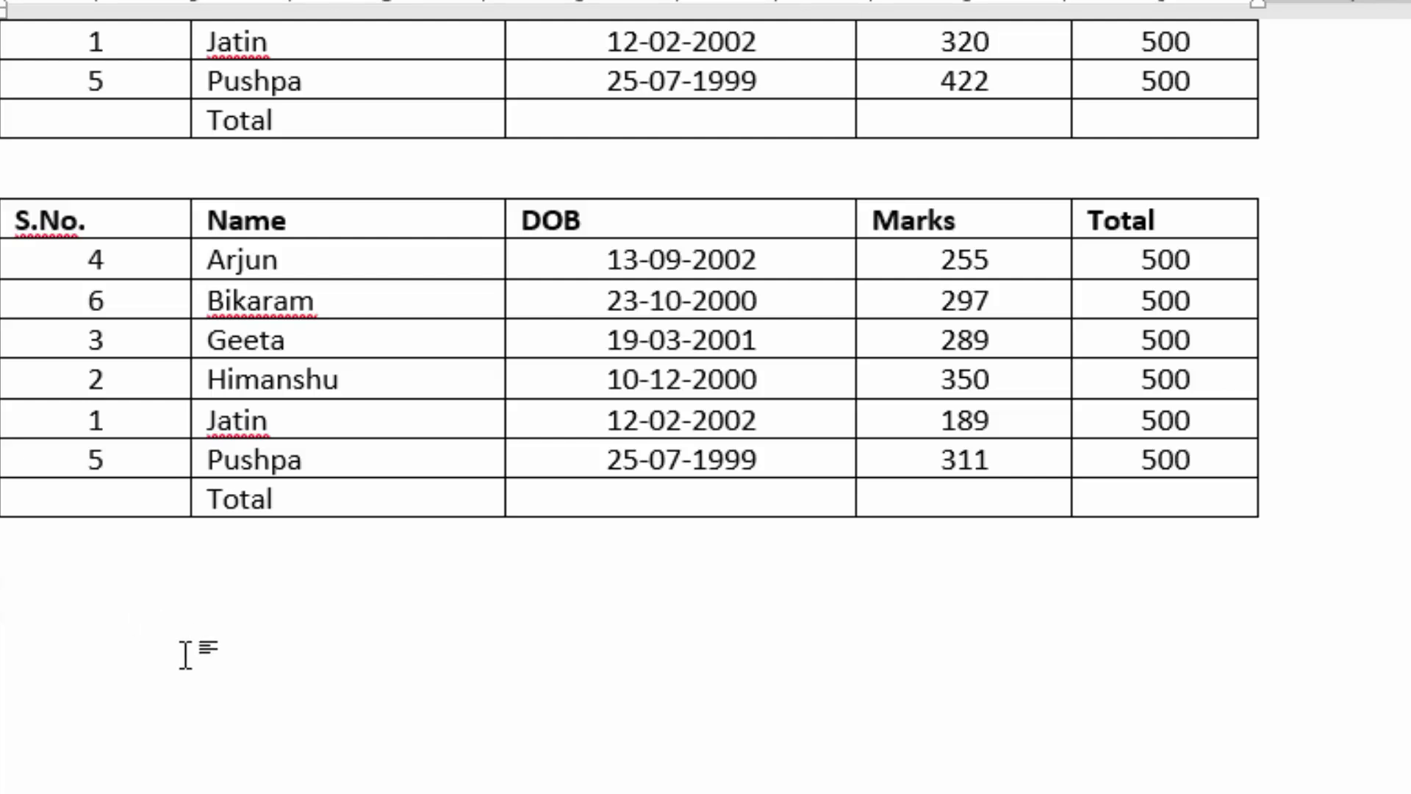
Step: Insert a {=sum(above)} field in the first table's Marks total cell, showing 2084
{"action": "scroll", "coordinate": [182, 654], "scroll_direction": "up", "scroll_amount": 2}
{"action": "scroll", "coordinate": [309, 625], "scroll_direction": "up", "scroll_amount": 3}
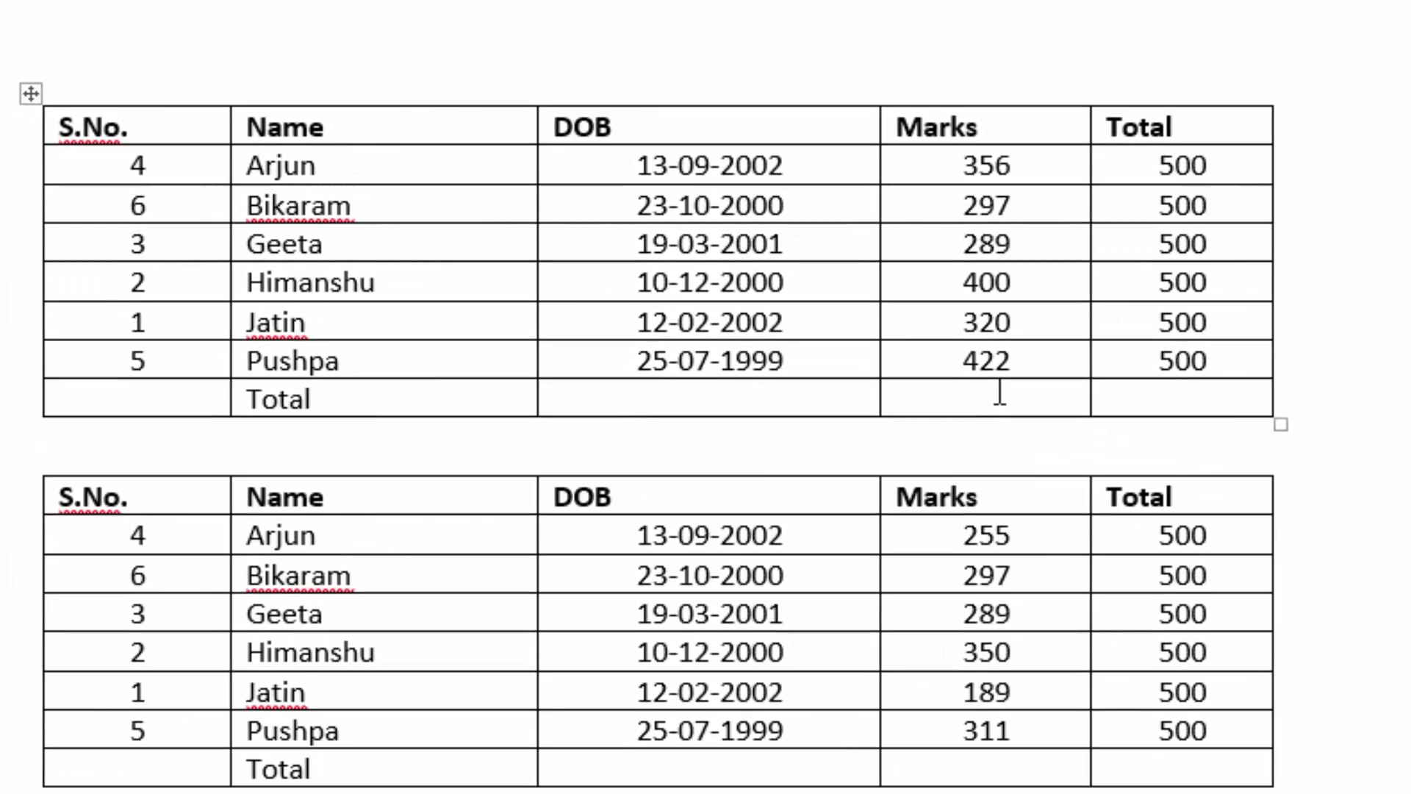
{"action": "left_click", "coordinate": [999, 390]}
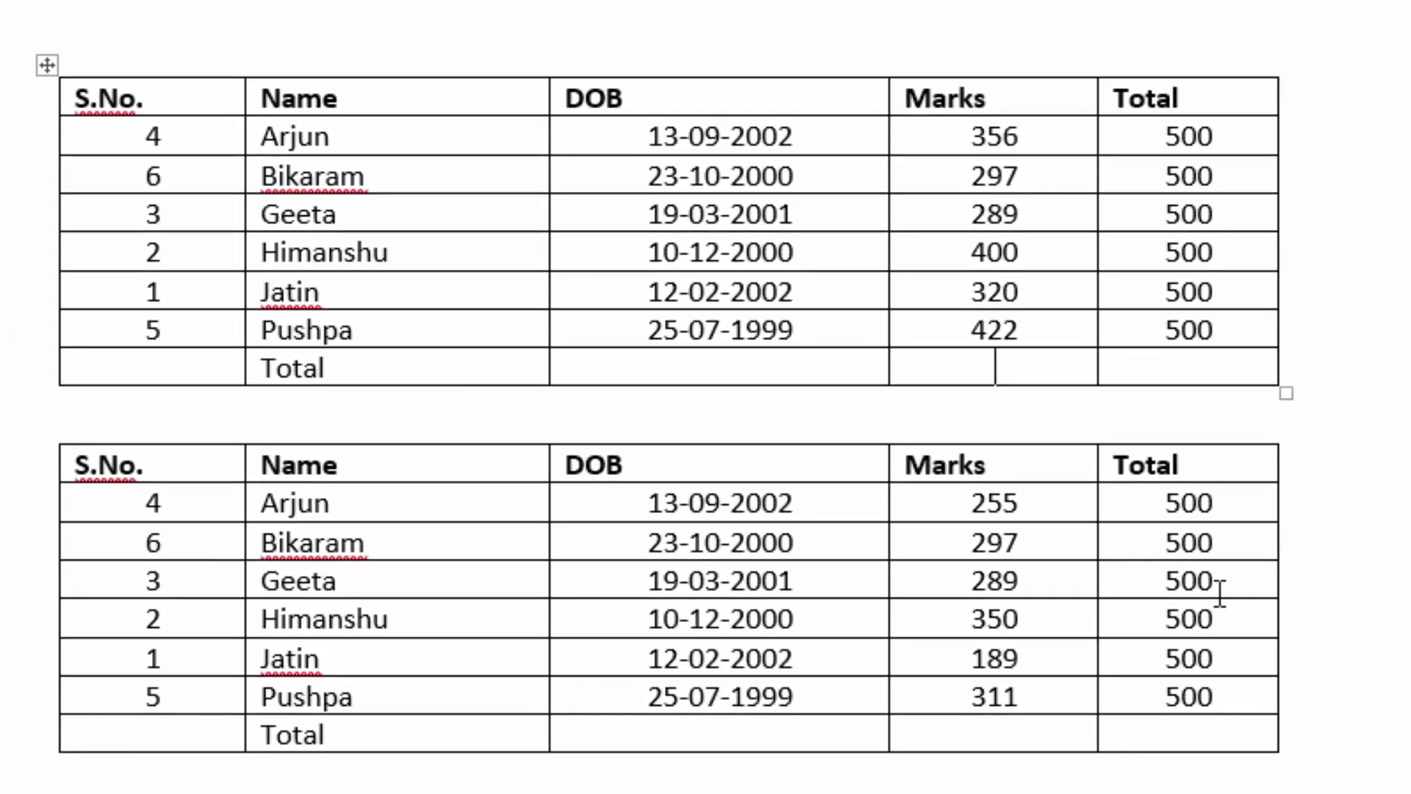
{"action": "key", "text": "ctrl+F9"}
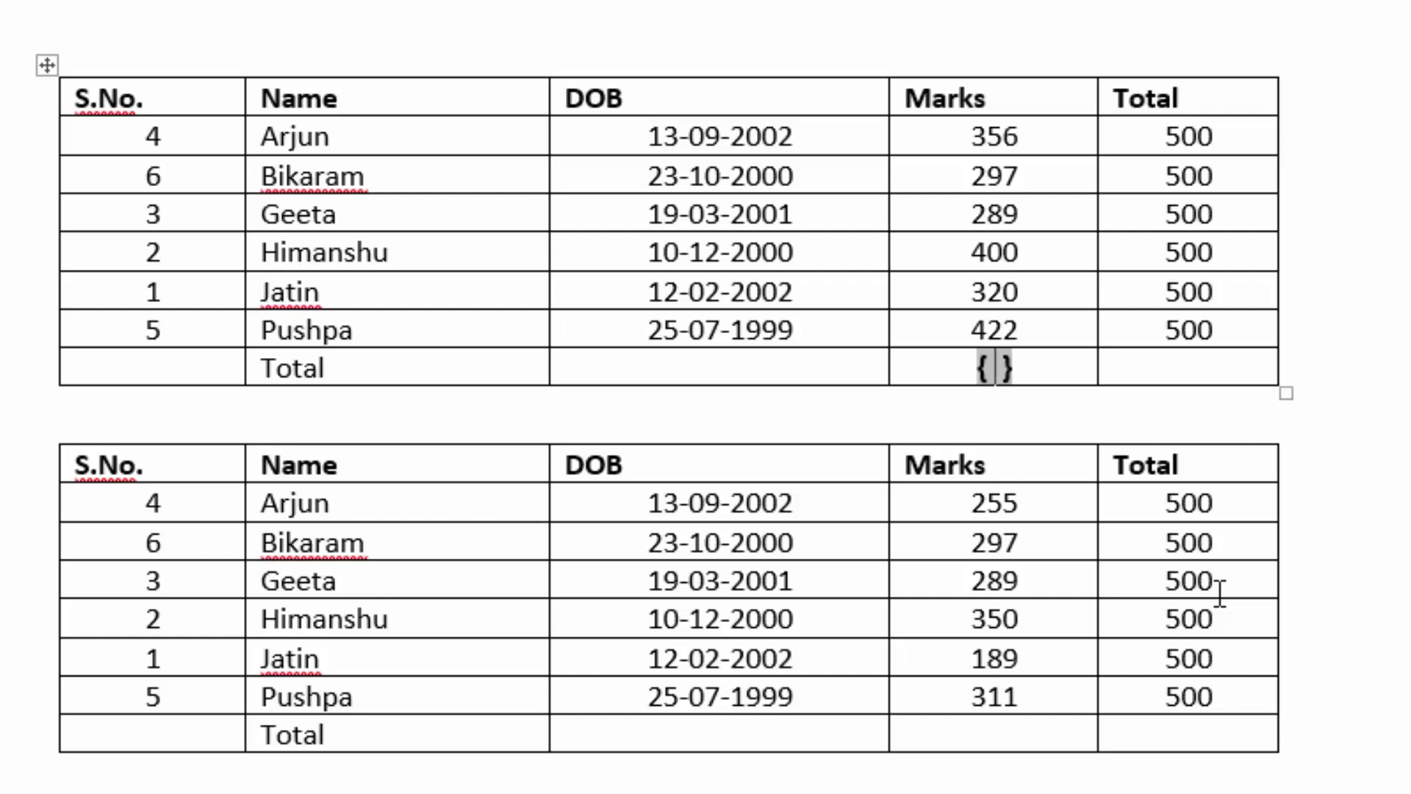
{"action": "type", "text": "=sum "}
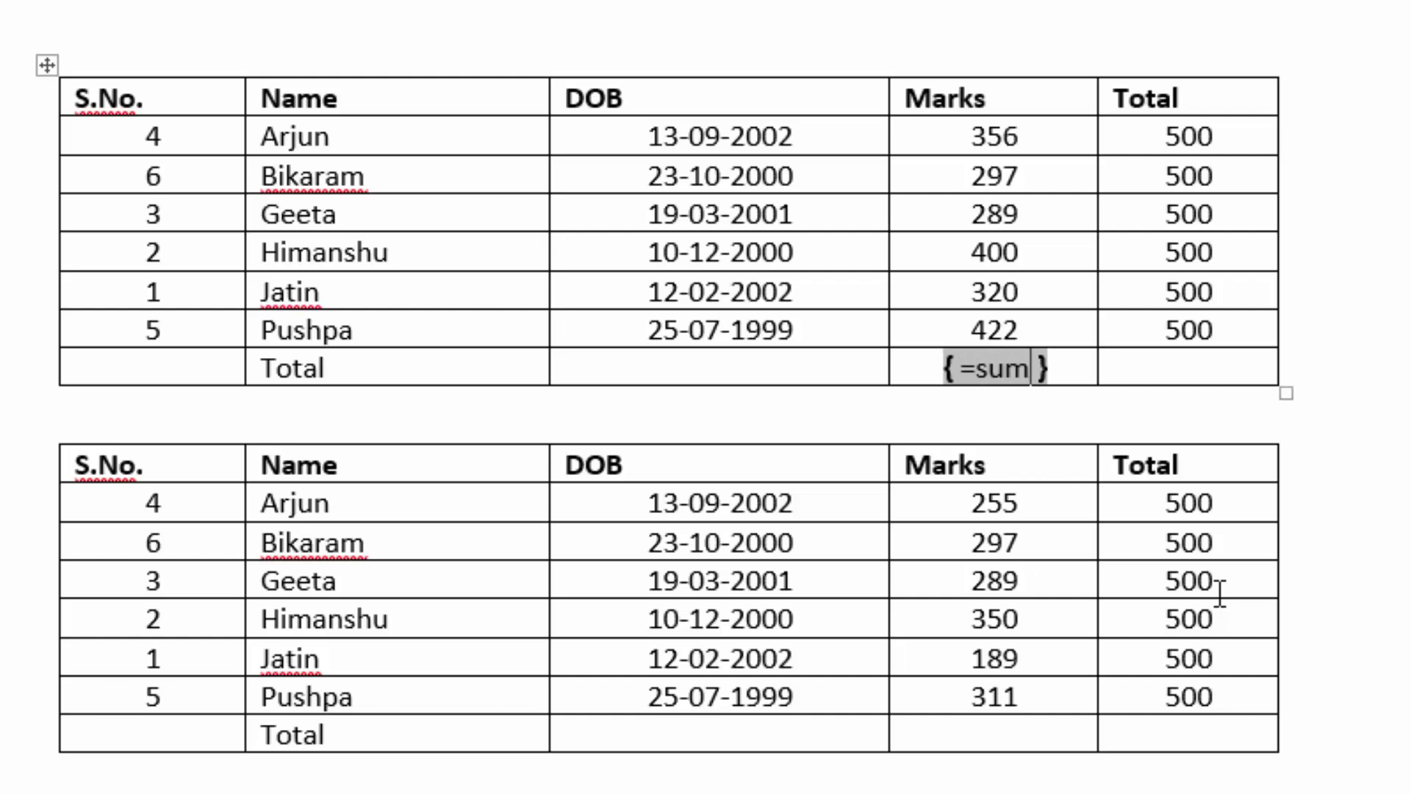
{"action": "type", "text": "(abov"}
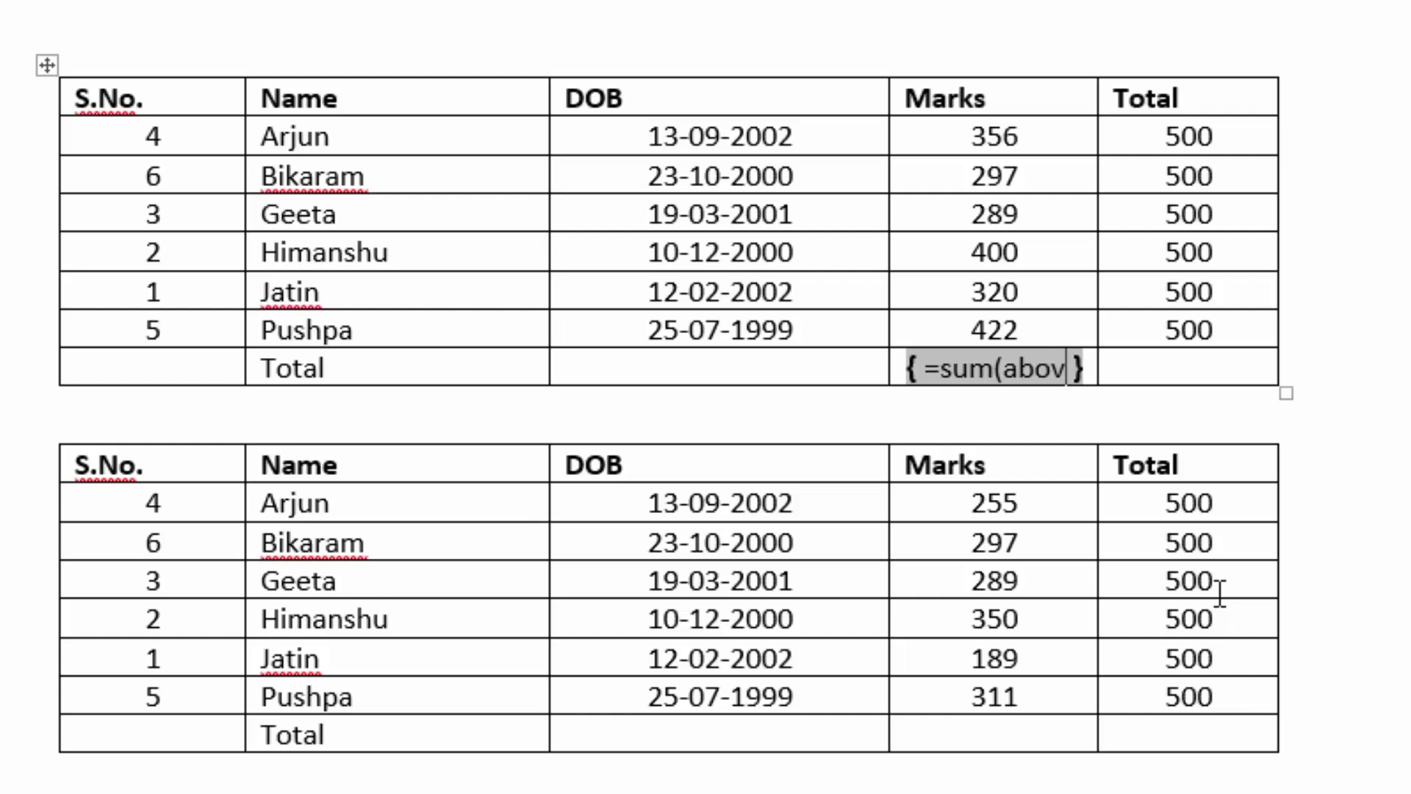
{"action": "type", "text": "e)"}
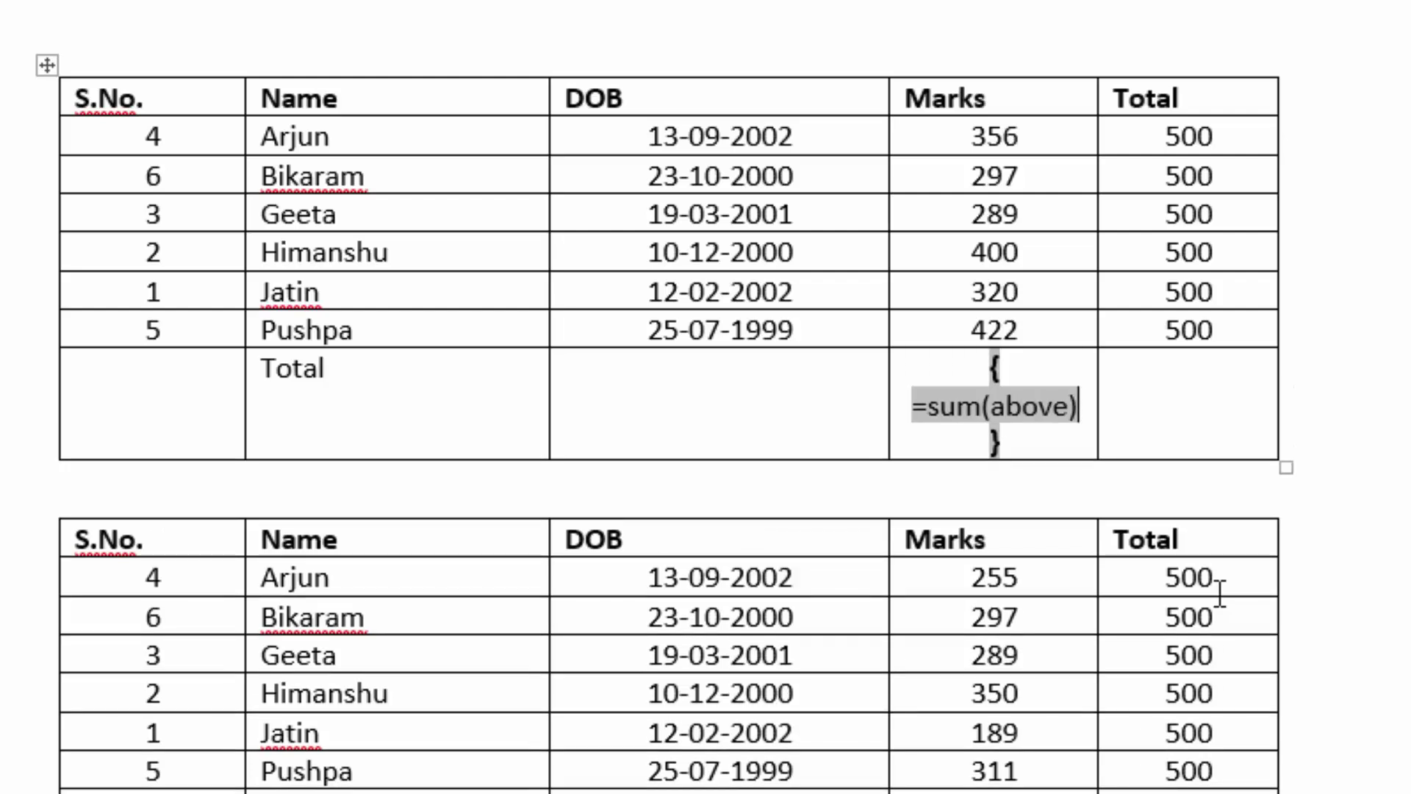
{"action": "key", "text": "F9"}
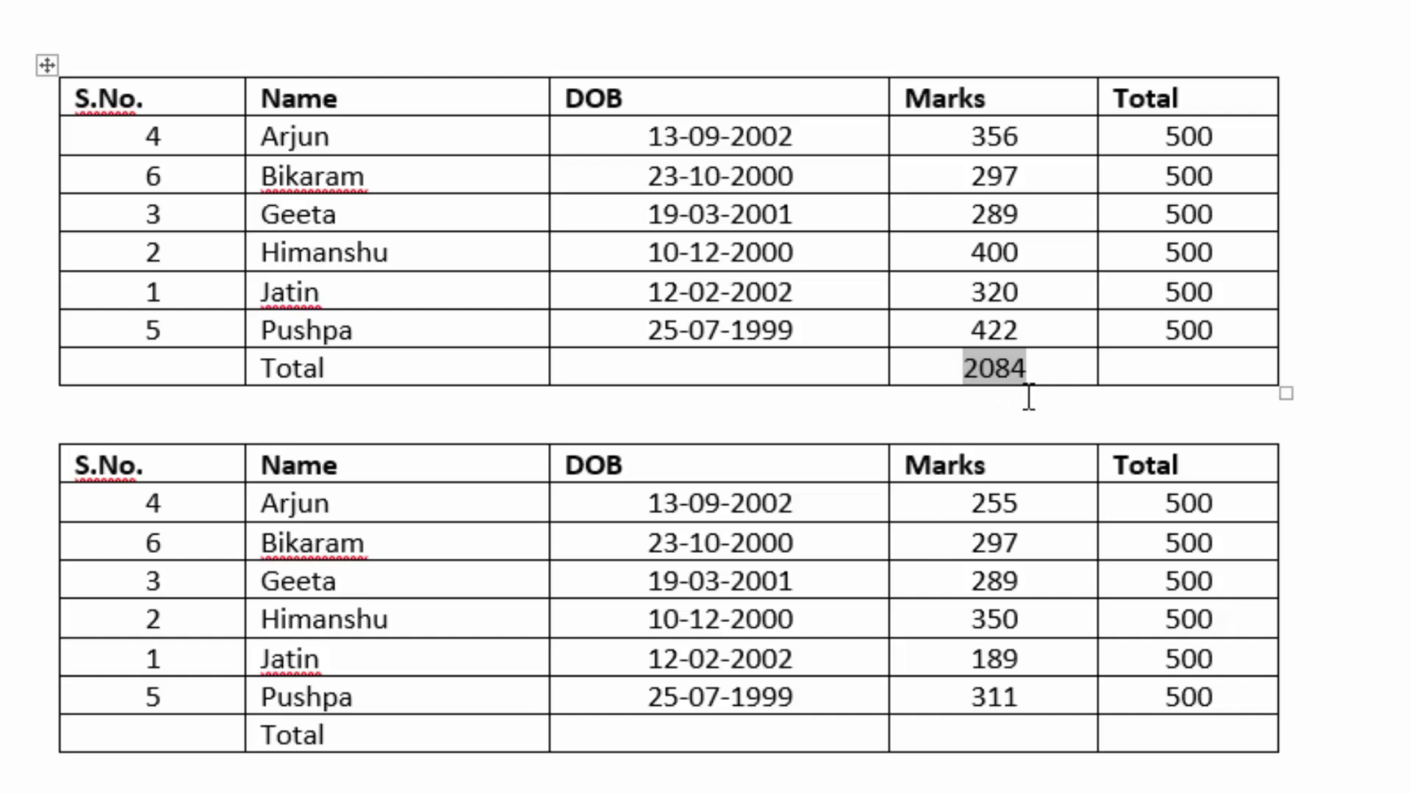
Step: Paste the 2084 sum field into the first table's Total cell and both second-table total cells
{"action": "left_click", "coordinate": [1035, 369]}
{"action": "left_click_drag", "start_coordinate": [1035, 370], "coordinate": [954, 370]}
{"action": "key", "text": "ctrl+c"}
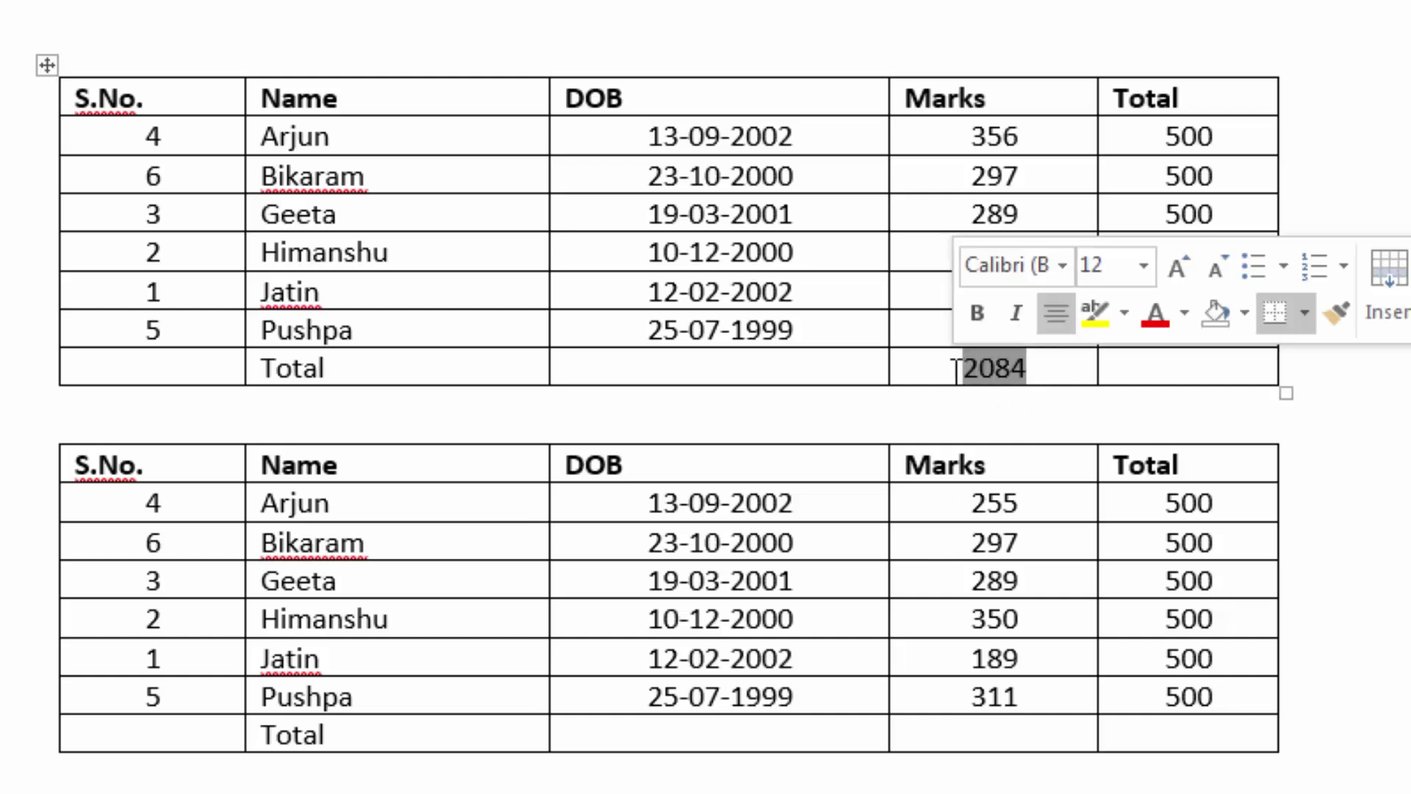
{"action": "left_click", "coordinate": [1197, 365]}
{"action": "key", "text": "ctrl+v"}
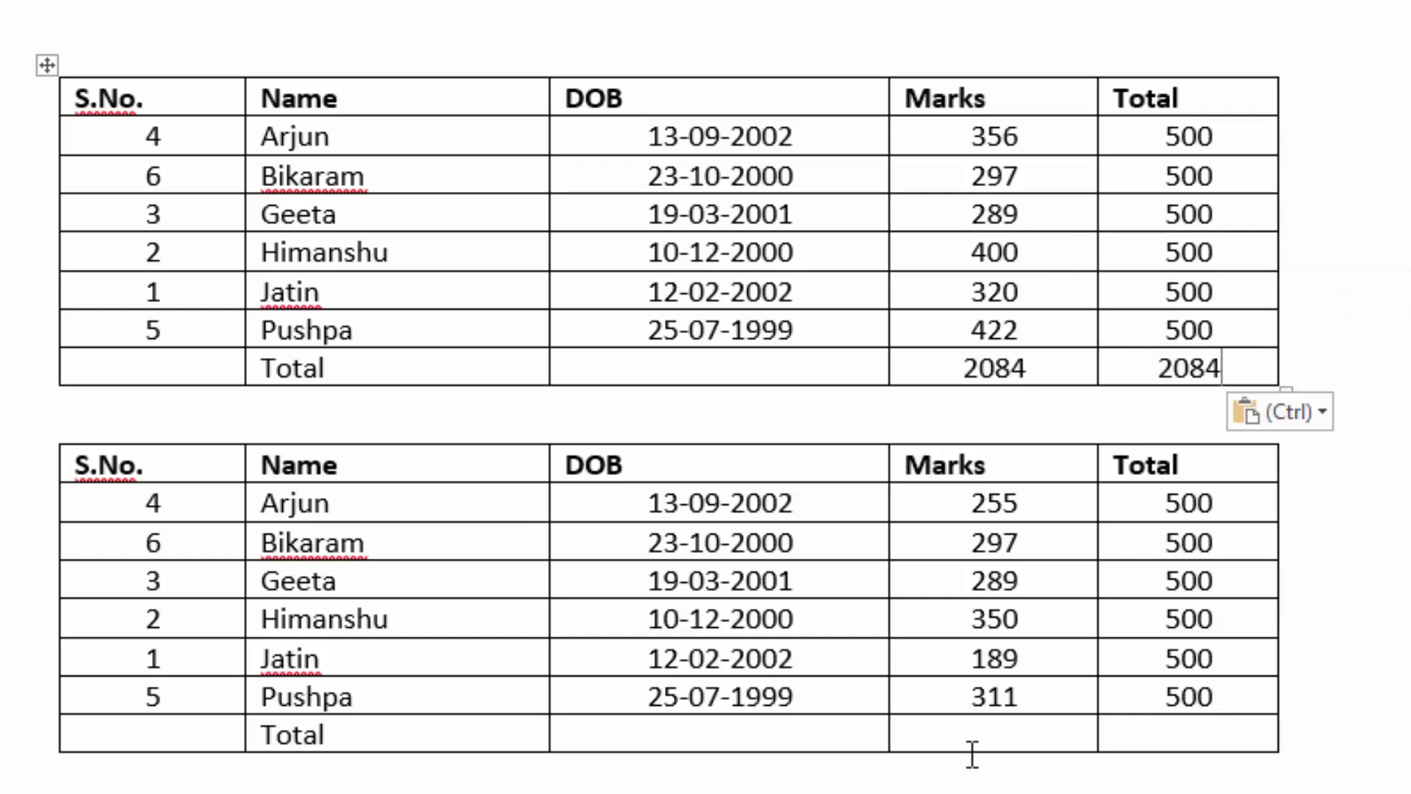
{"action": "key", "text": "ctrl+v"}
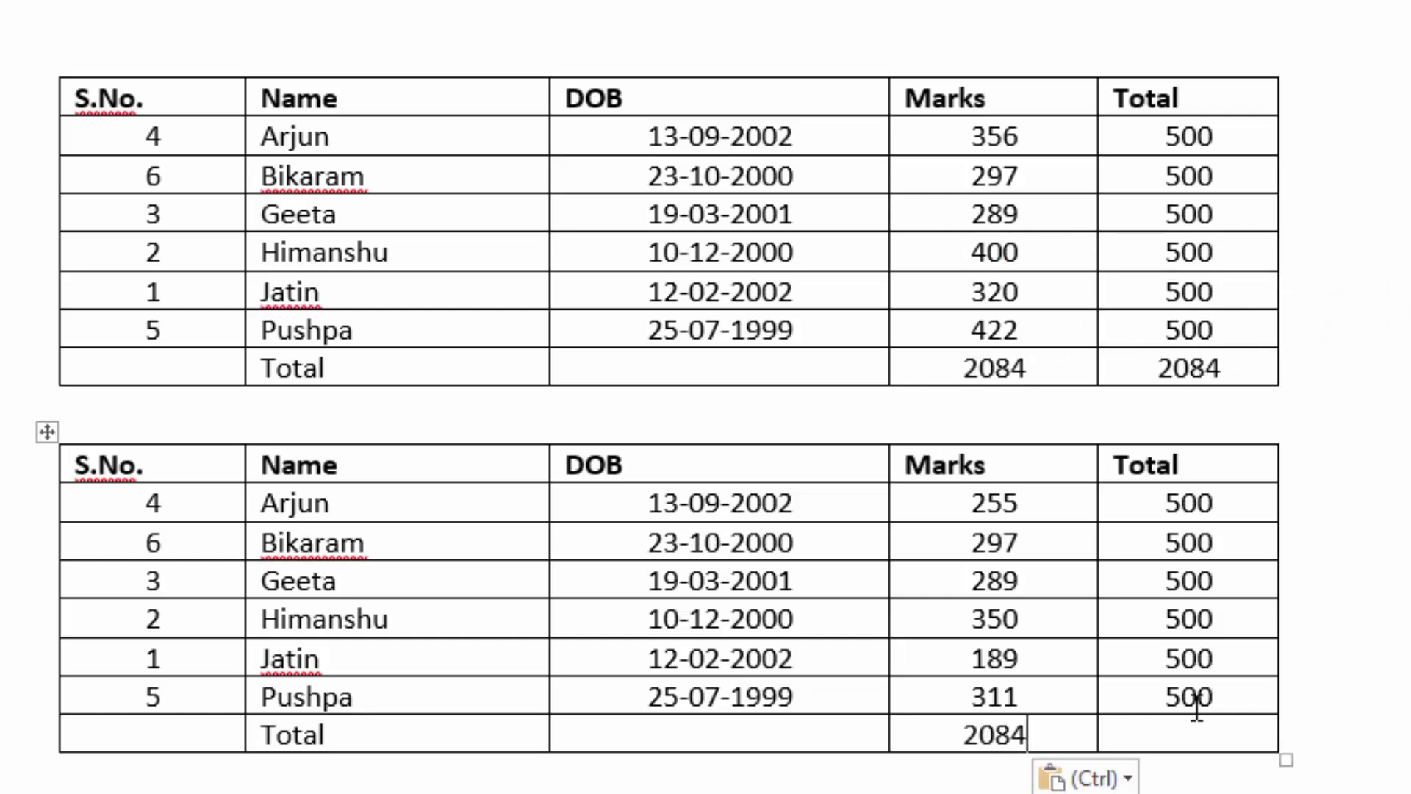
{"action": "key", "text": "ctrl+v"}
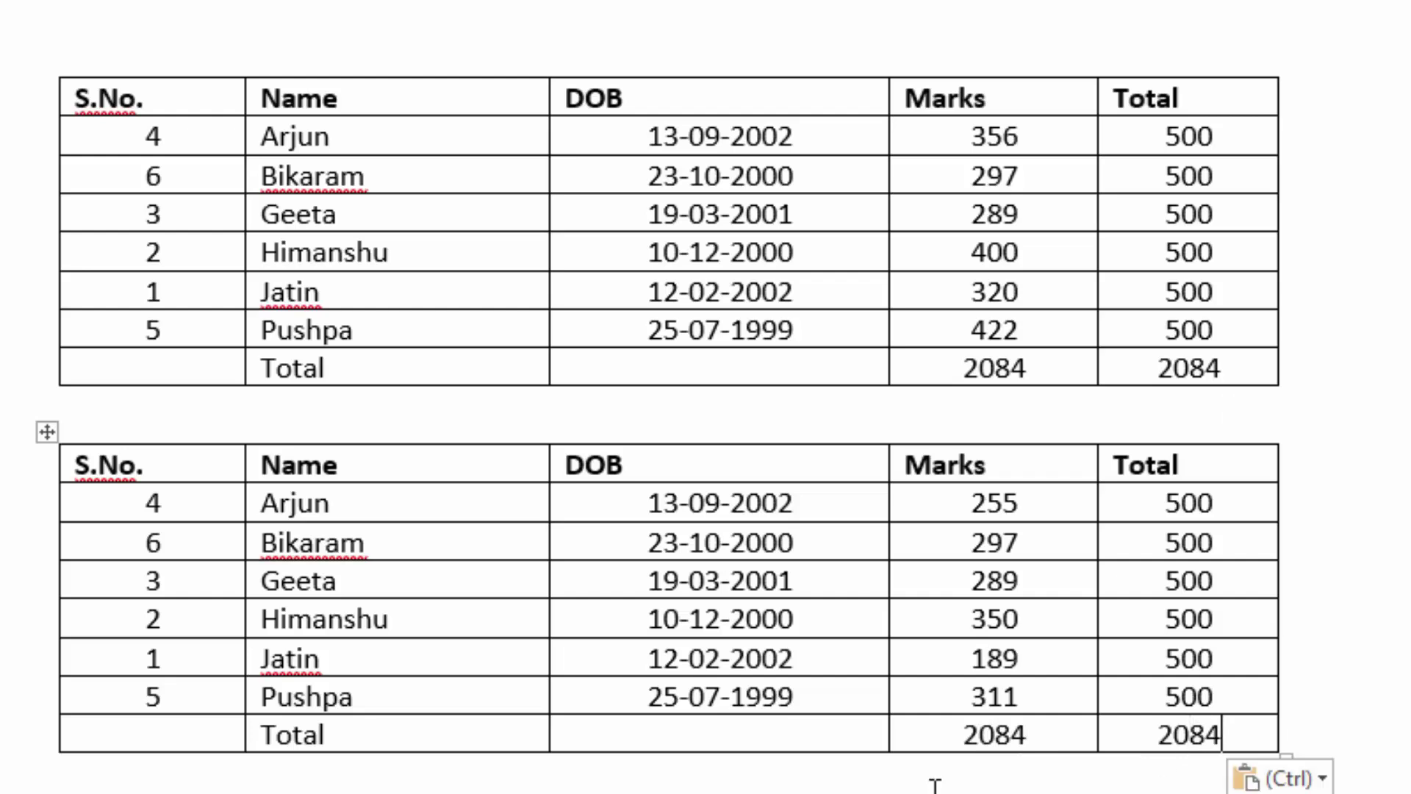
Step: Select the whole document and update all sum fields with F9
{"action": "left_click", "coordinate": [627, 733]}
{"action": "key", "text": "ctrl+a"}
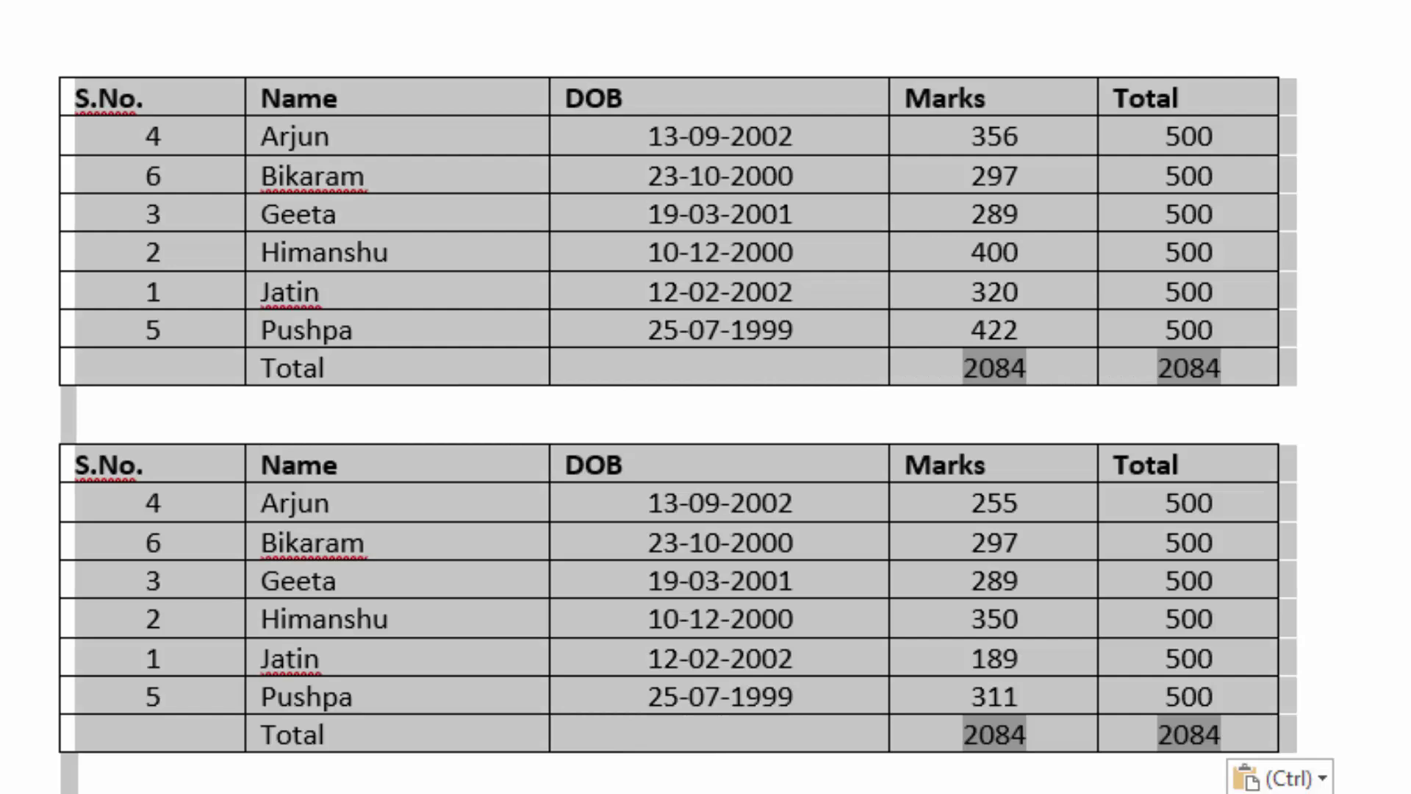
{"action": "key", "text": "F9"}
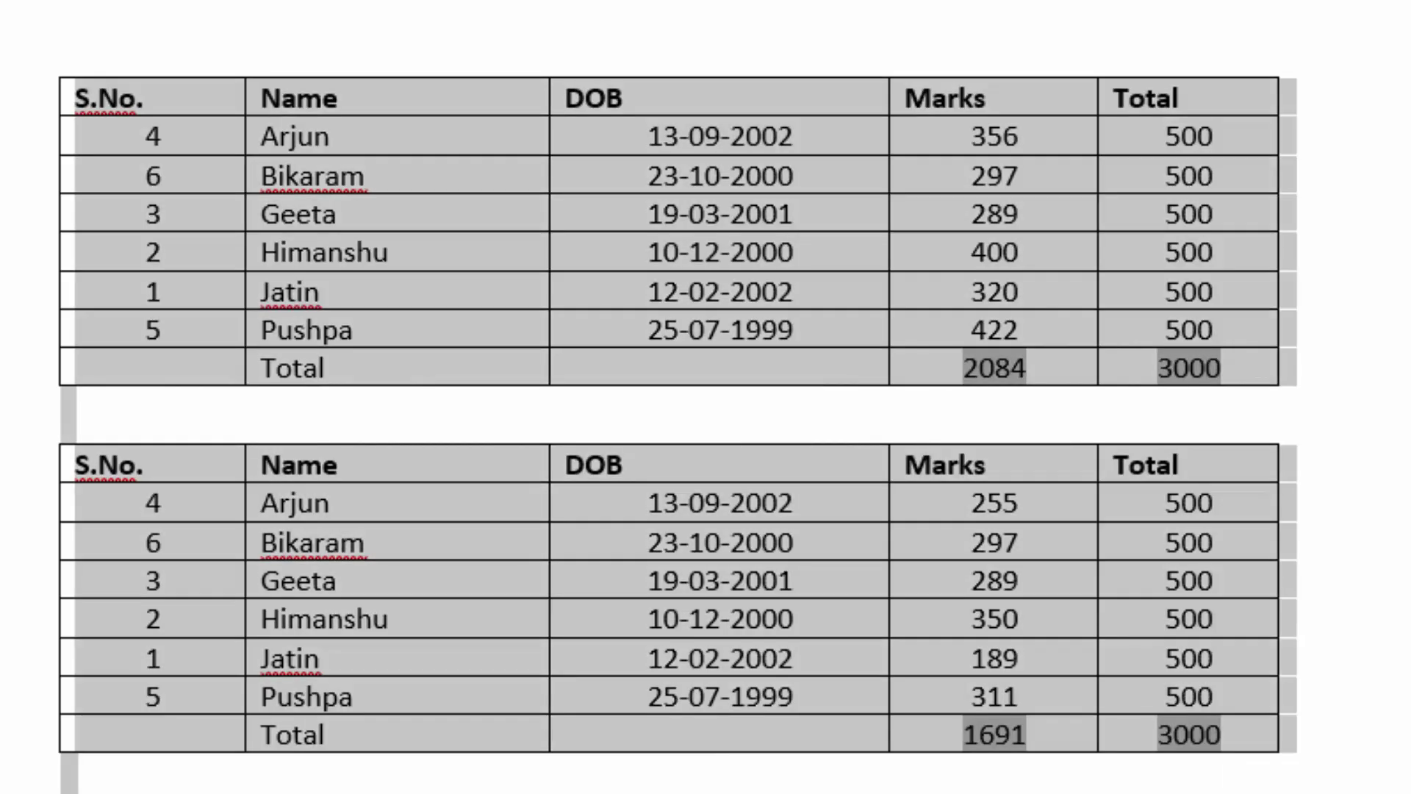
{"action": "left_click", "coordinate": [1241, 657]}
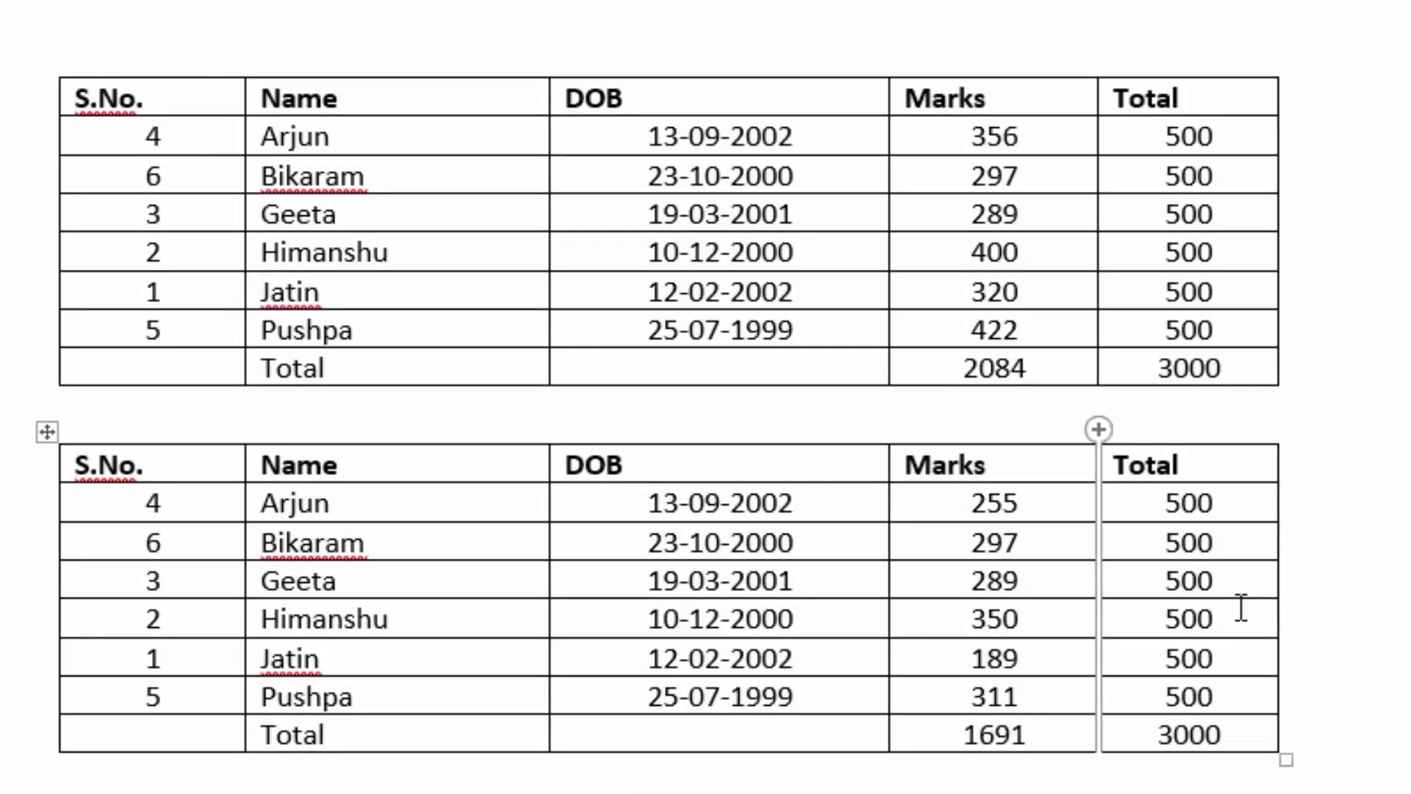
Step: Set Geeta's and Jatin's Totals to 100 and 300, and Himanshu's marks to 100 and 300
{"action": "left_click", "coordinate": [1227, 586]}
{"action": "left_click_drag", "start_coordinate": [1221, 585], "coordinate": [1159, 588]}
{"action": "type", "text": "100"}
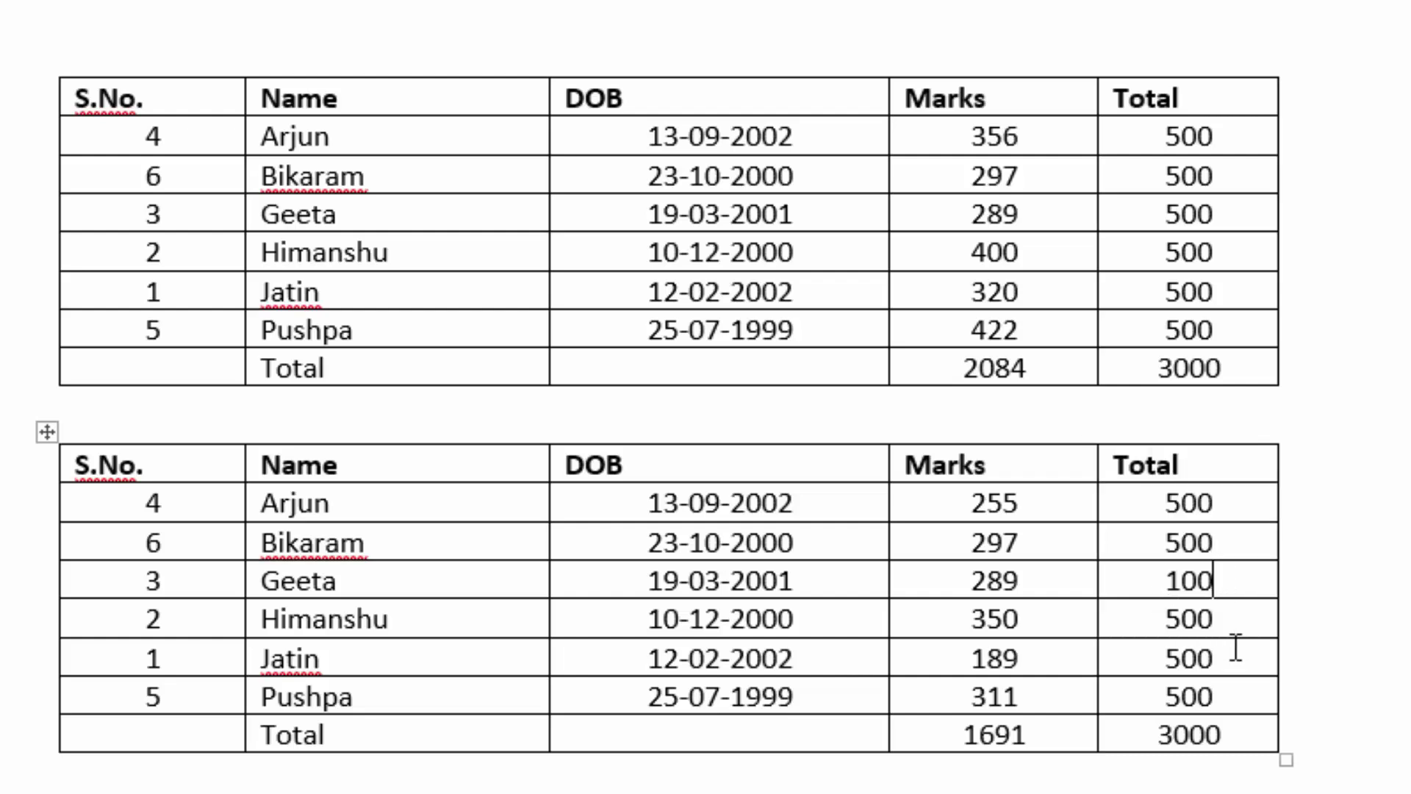
{"action": "left_click_drag", "start_coordinate": [1216, 657], "coordinate": [1165, 658]}
{"action": "type", "text": "300"}
{"action": "left_click_drag", "start_coordinate": [1029, 618], "coordinate": [979, 620]}
{"action": "type", "text": "100"}
{"action": "left_click_drag", "start_coordinate": [1018, 250], "coordinate": [967, 253]}
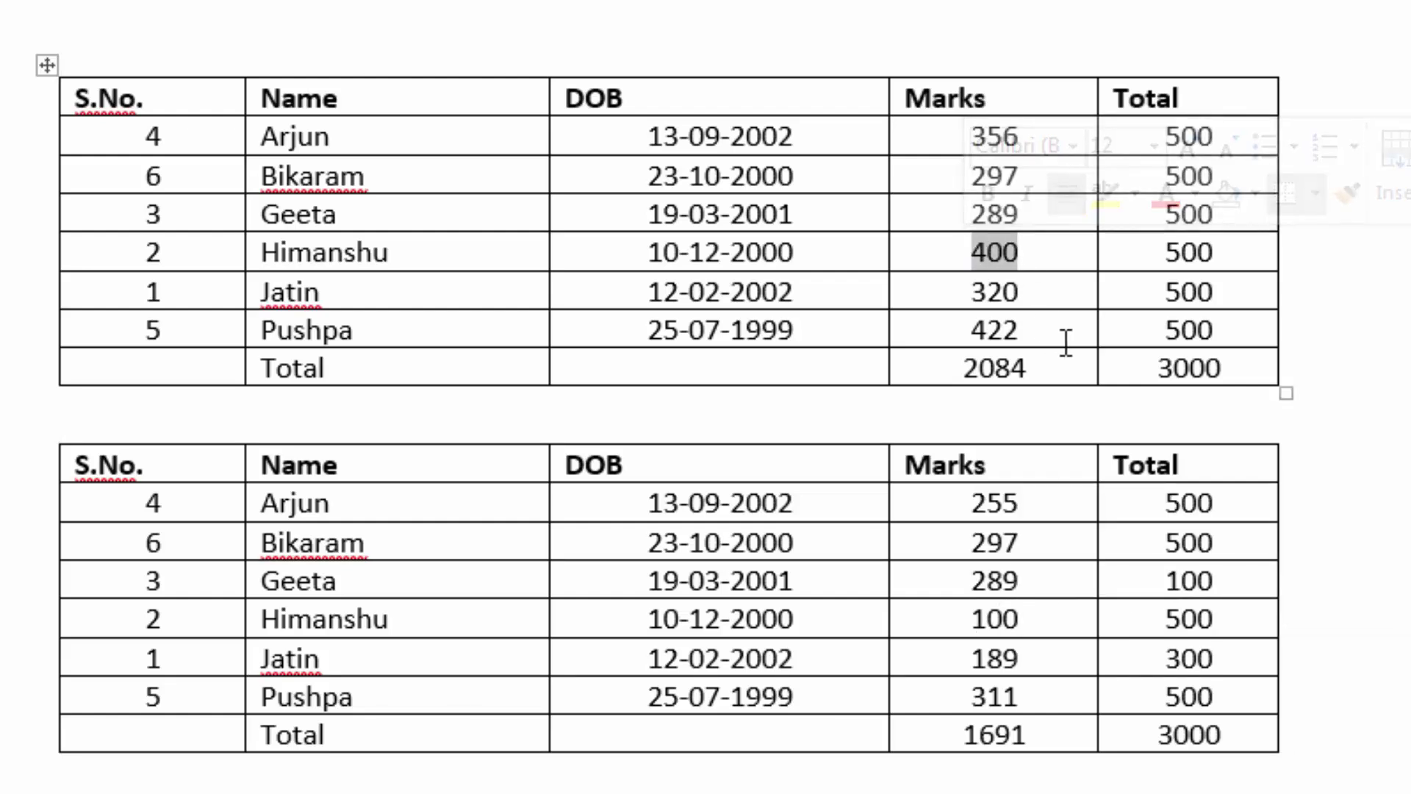
{"action": "type", "text": "300"}
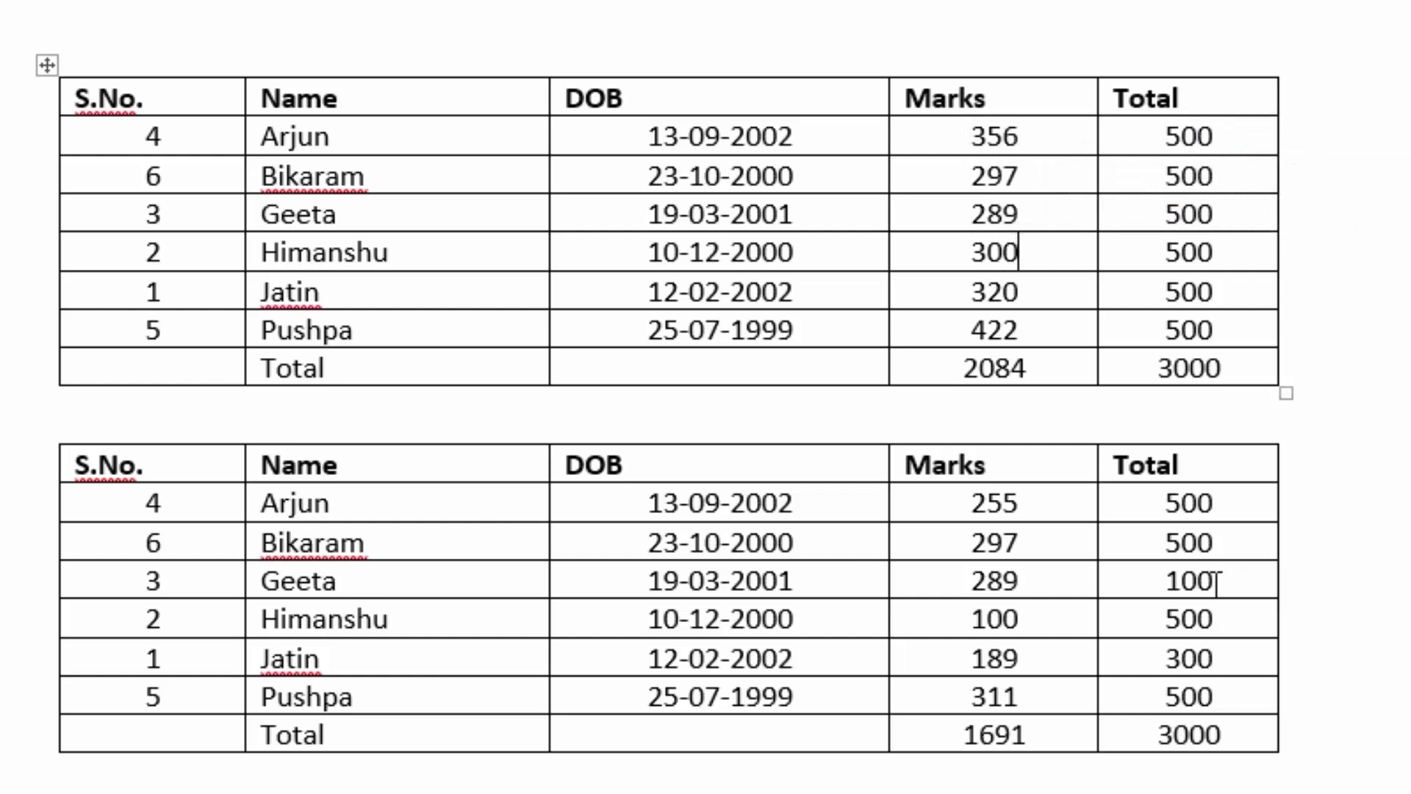
{"action": "key", "text": "Down"}
Step: Refresh all sum fields so totals read 1984 and 3000, and 1441 and 2400
{"action": "key", "text": "ctrl+a"}
{"action": "key", "text": "F9"}
{"action": "key", "text": "Right"}
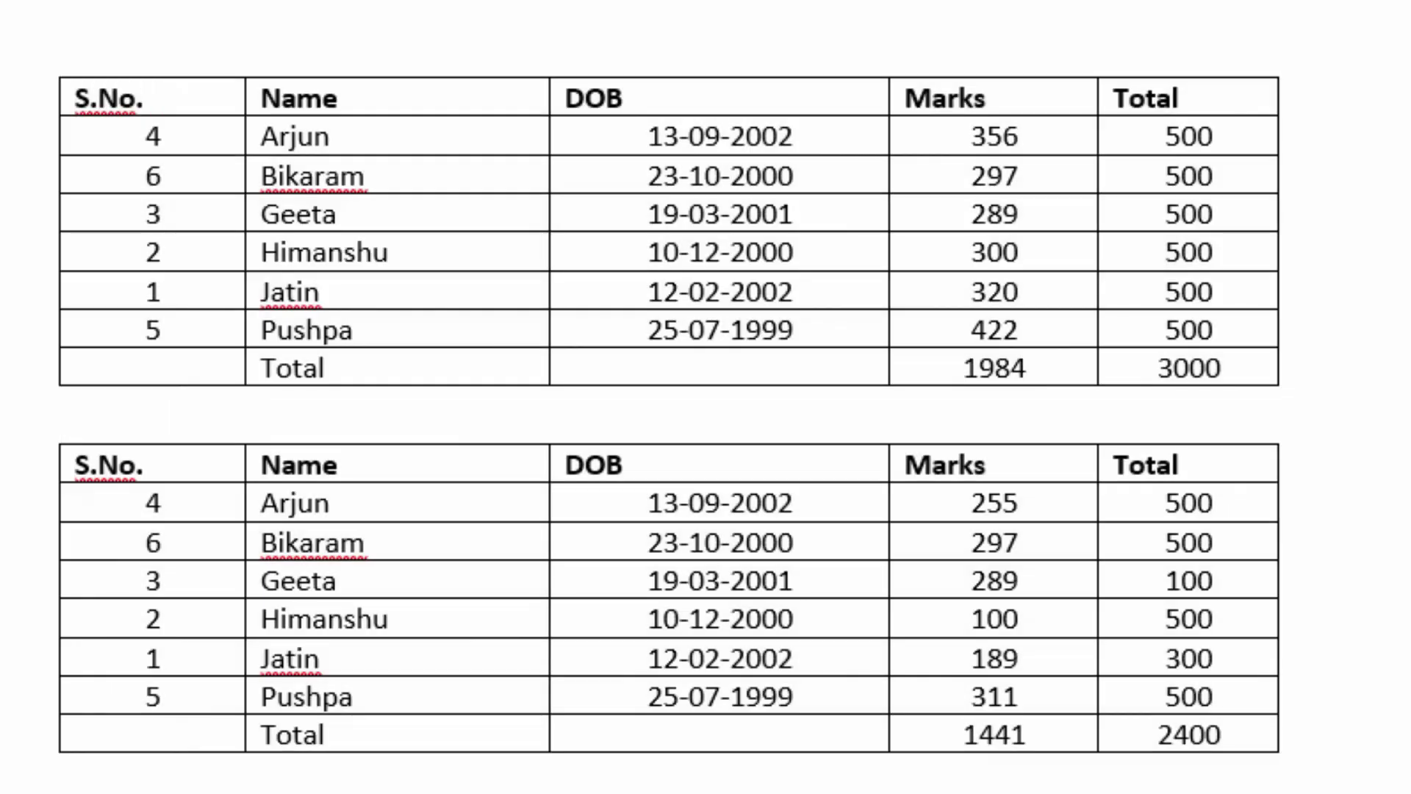